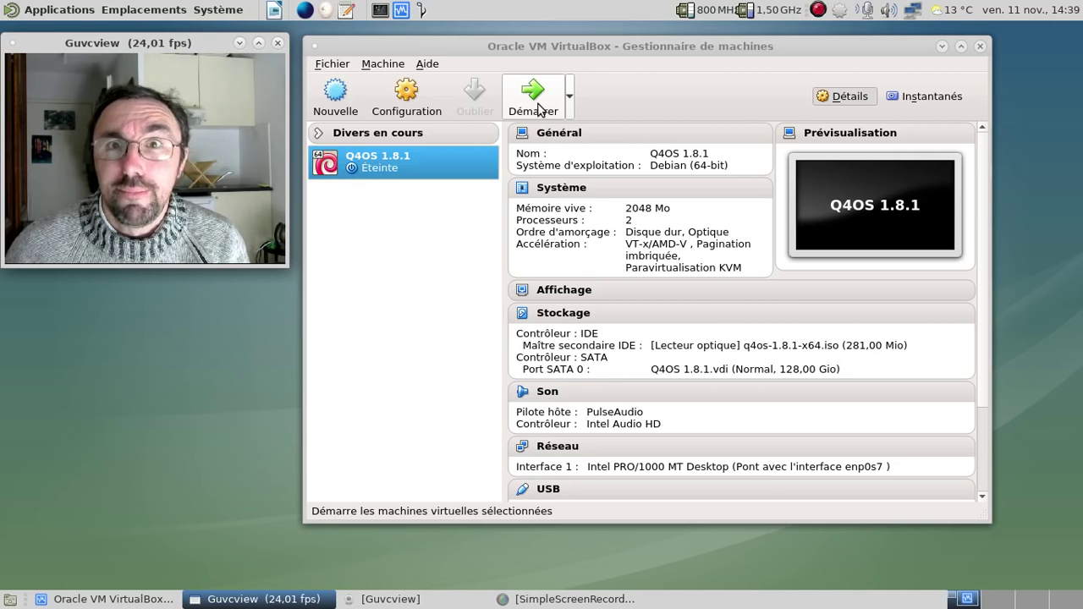
# Step: Start the Q4OS 1.8.1 virtual machine and log in to the preselected account by entering its password
pyautogui.click(538, 109)
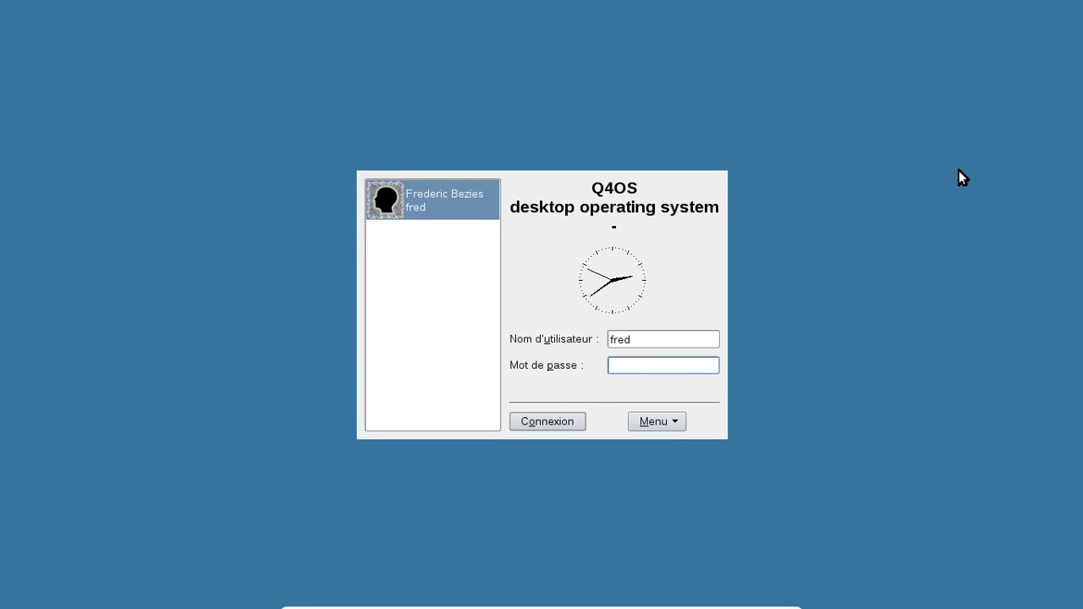
pyautogui.write('●●●●●●●●')
pyautogui.press('Return')
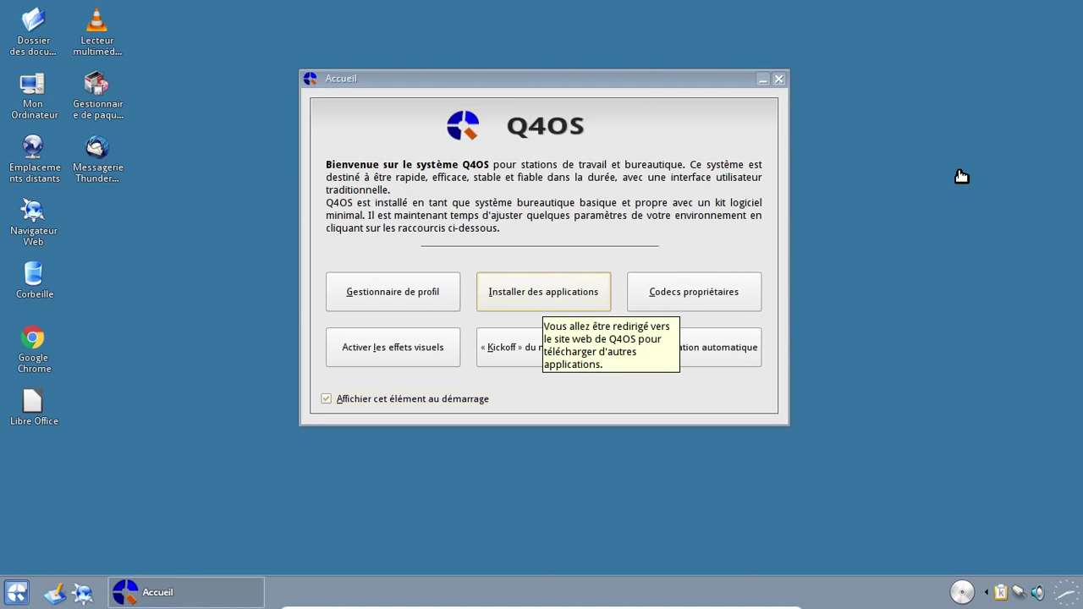
# Step: Raise the system sound volume close to its maximum
pyautogui.click(1038, 592)
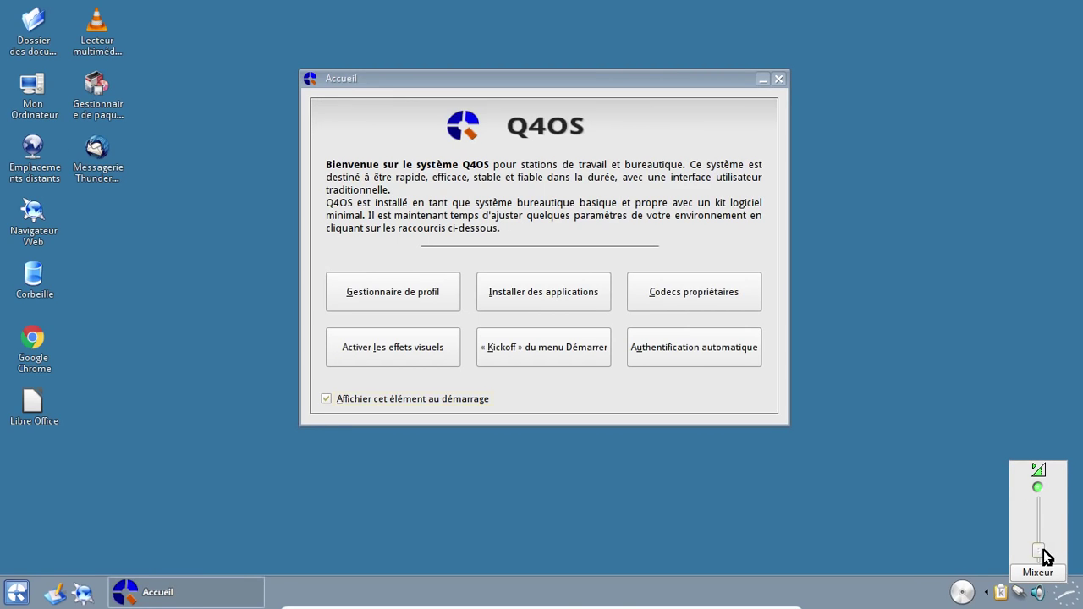
pyautogui.moveTo(1043, 549); pyautogui.dragTo(1040, 494)
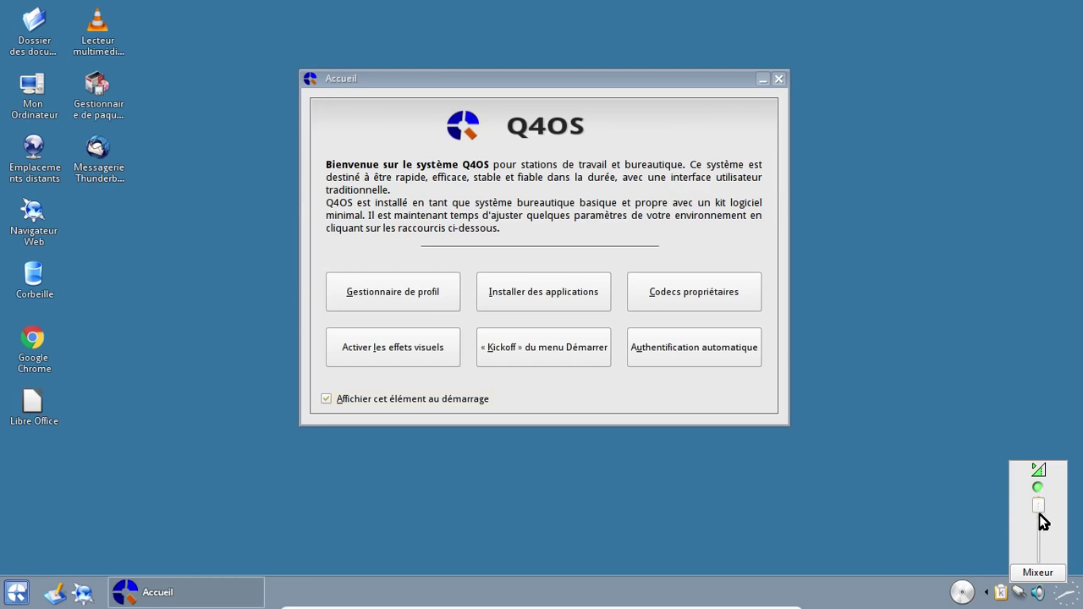
pyautogui.click(930, 528)
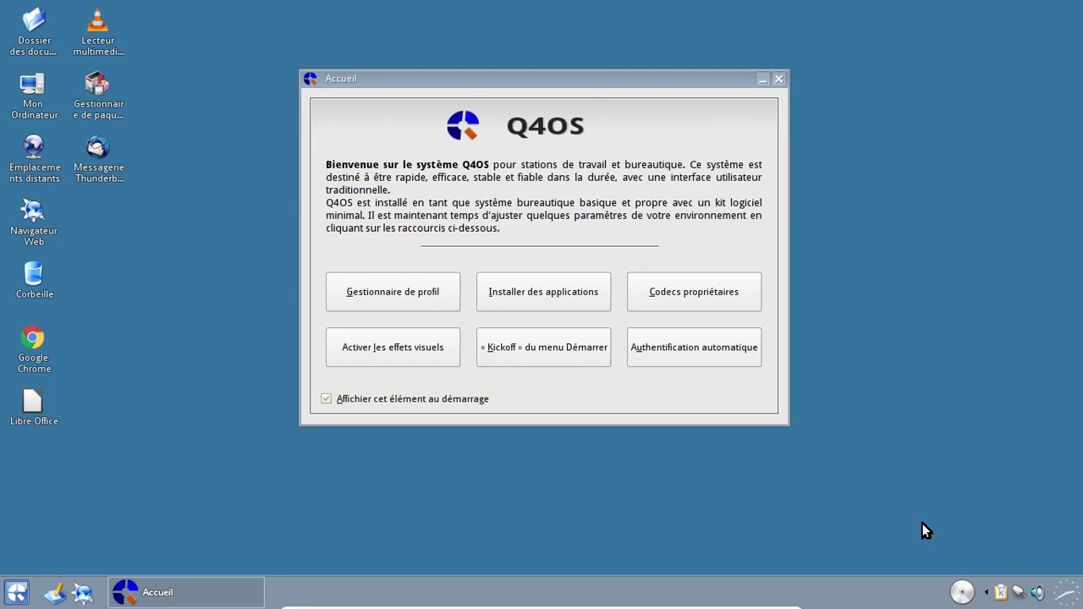
# Step: Look at the profile choices in the Desktop Profiler from the welcome screen and close it
pyautogui.click(425, 298)
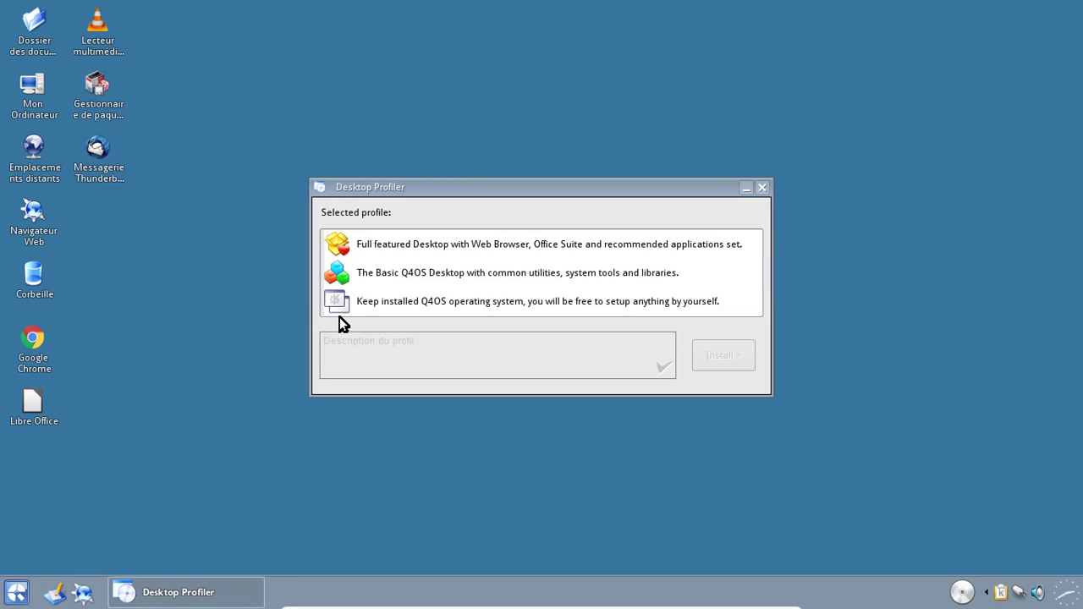
pyautogui.click(762, 188)
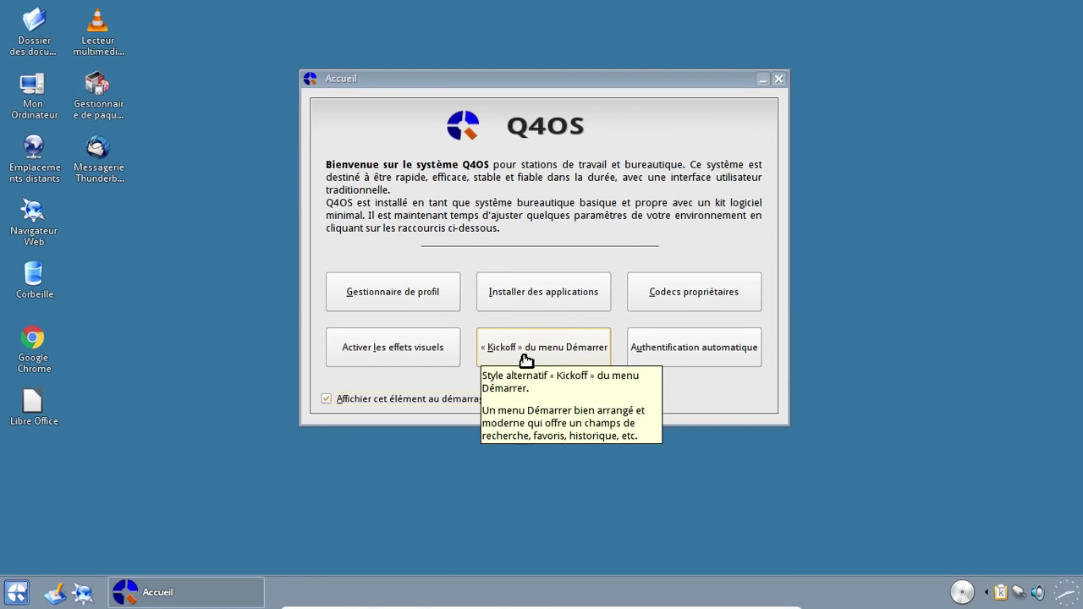
# Step: Check the current start menu, and apply the KickOff menu type with the Q4OS structure from the welcome screen
pyautogui.click(15, 593)
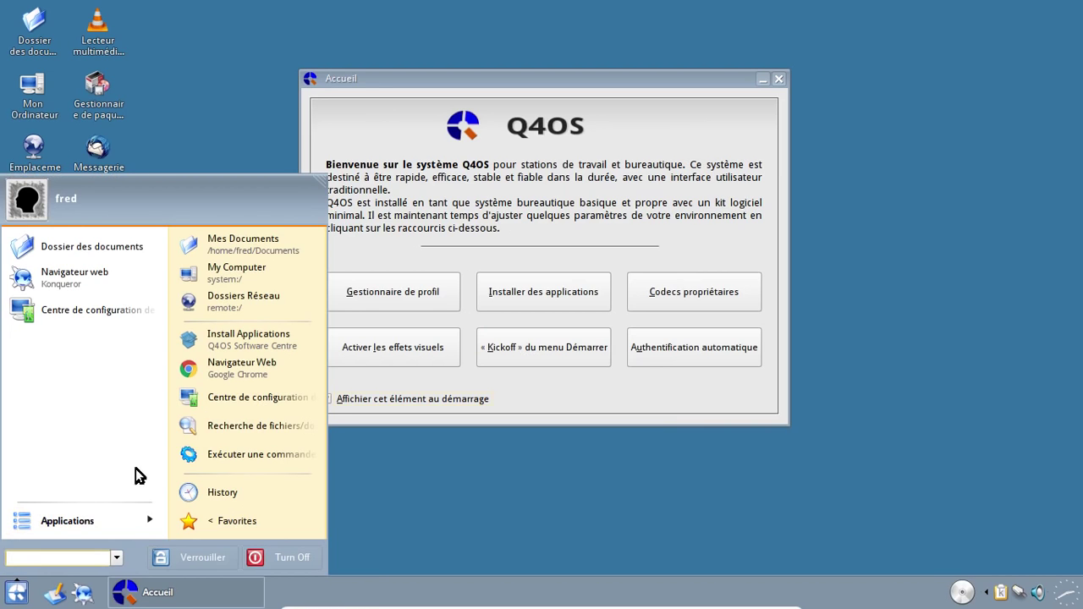
pyautogui.click(513, 478)
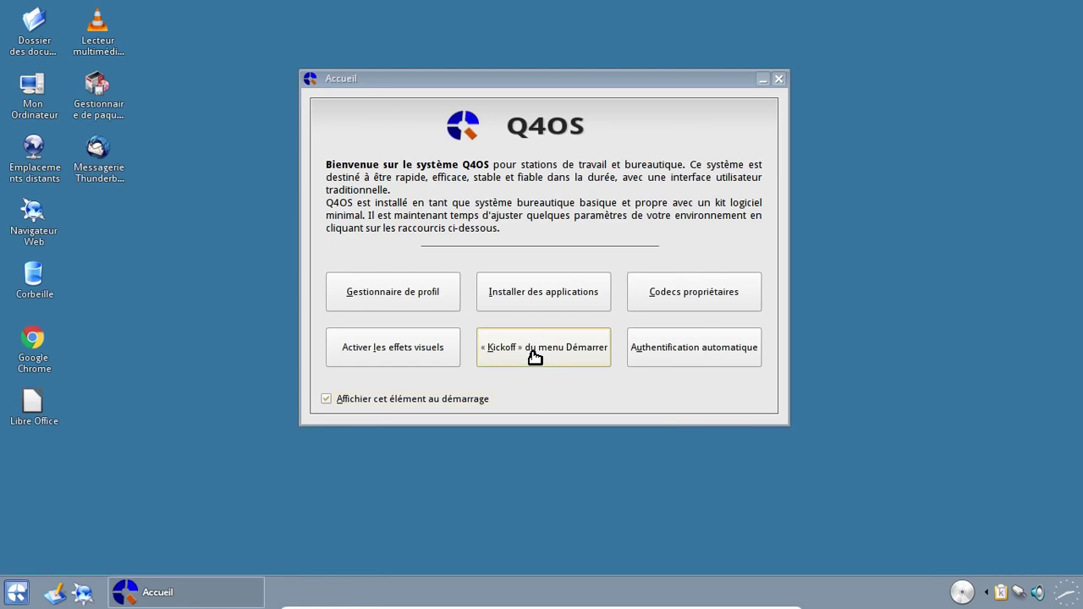
pyautogui.click(532, 354)
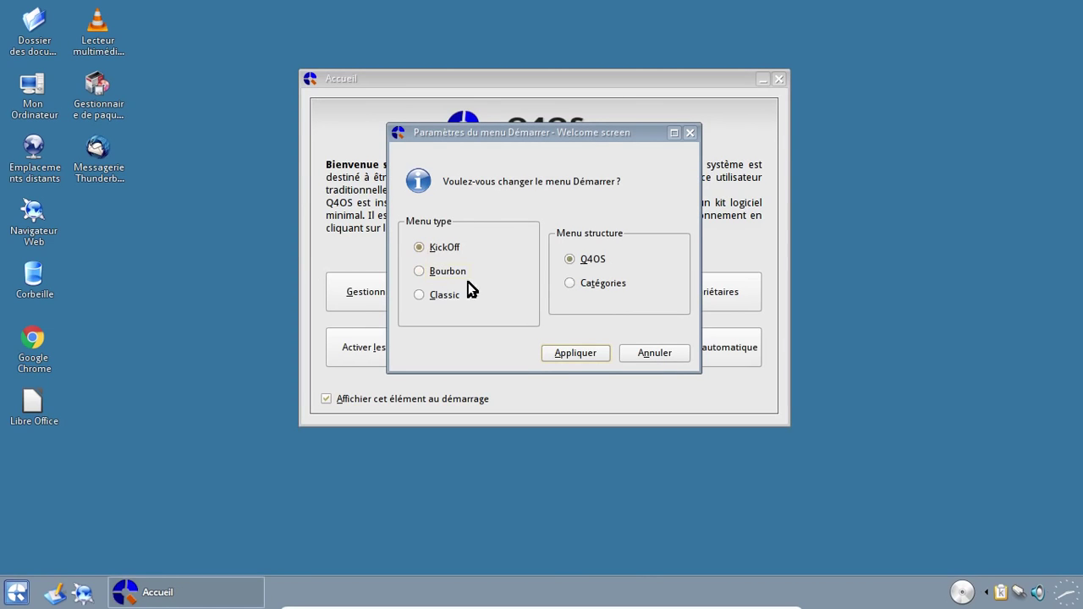
pyautogui.click(572, 347)
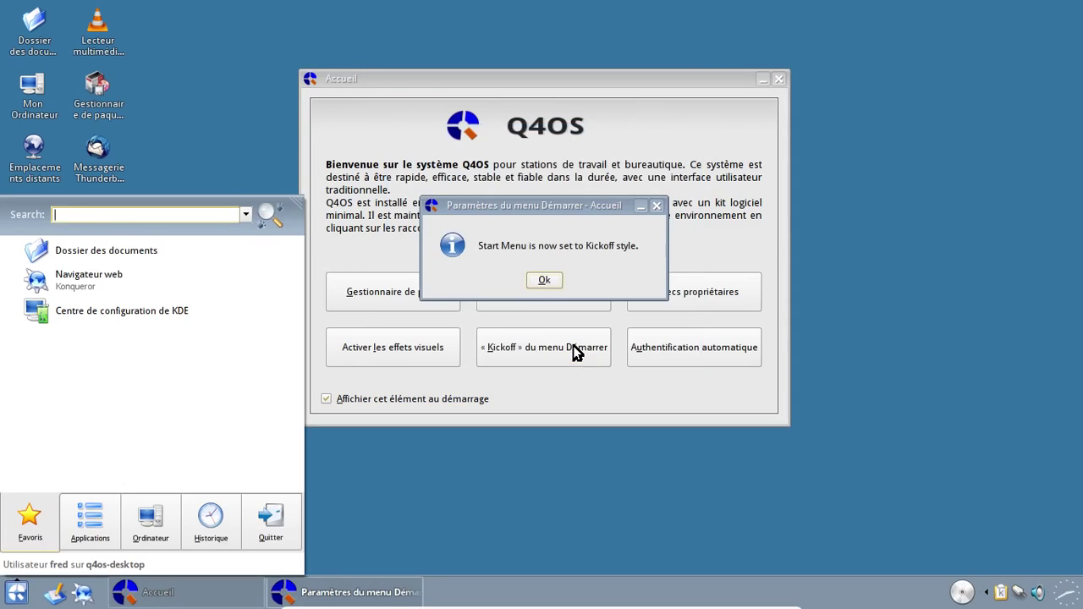
pyautogui.click(550, 285)
# Step: Browse the Programs list in the Kickoff start menu and return to the top level of the applications
pyautogui.click(17, 592)
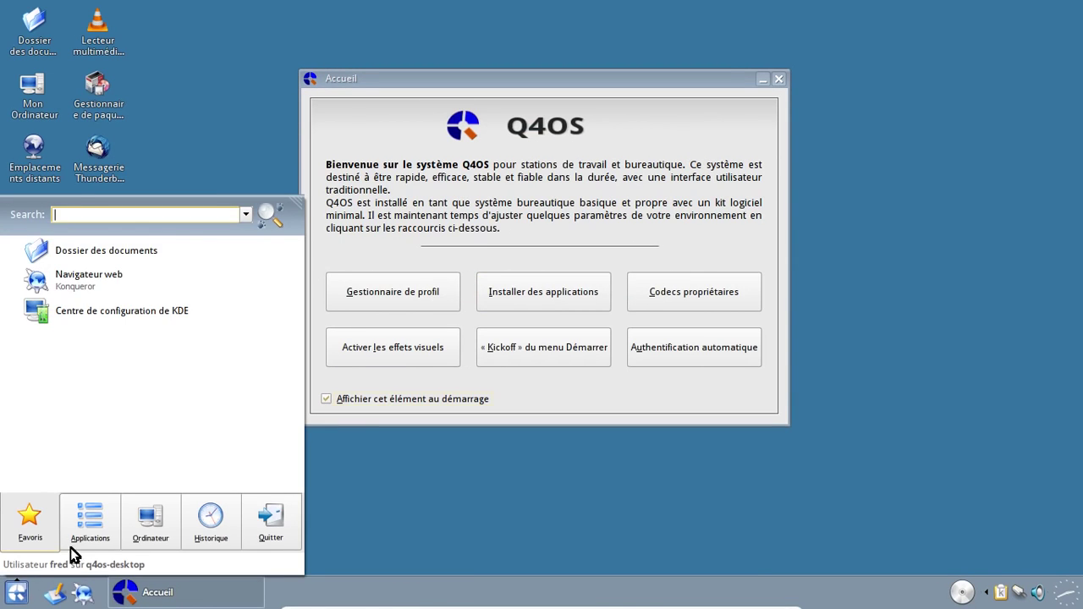
pyautogui.click(91, 530)
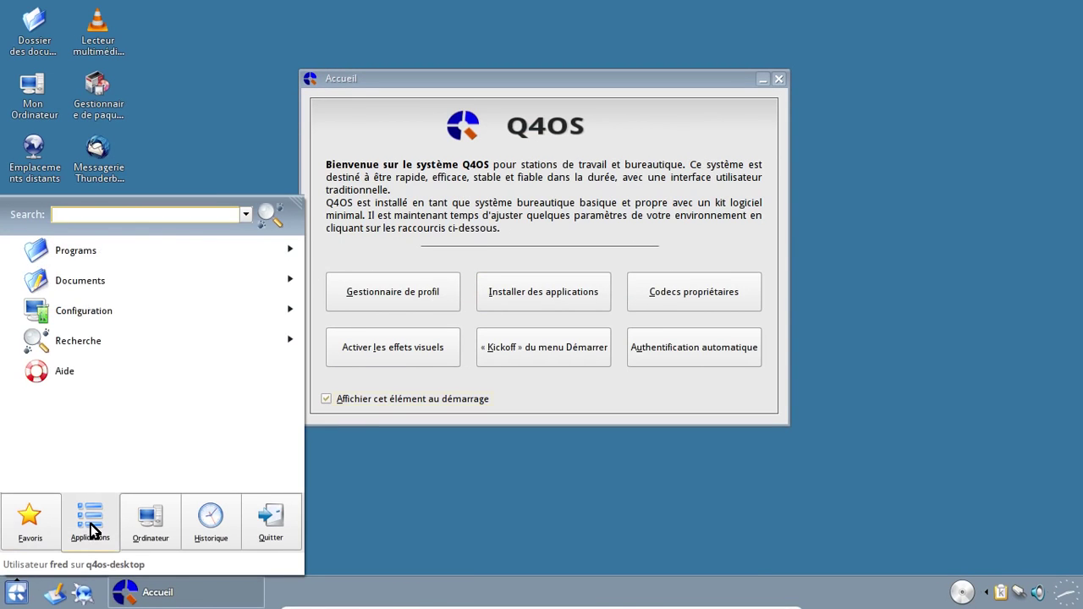
pyautogui.click(68, 258)
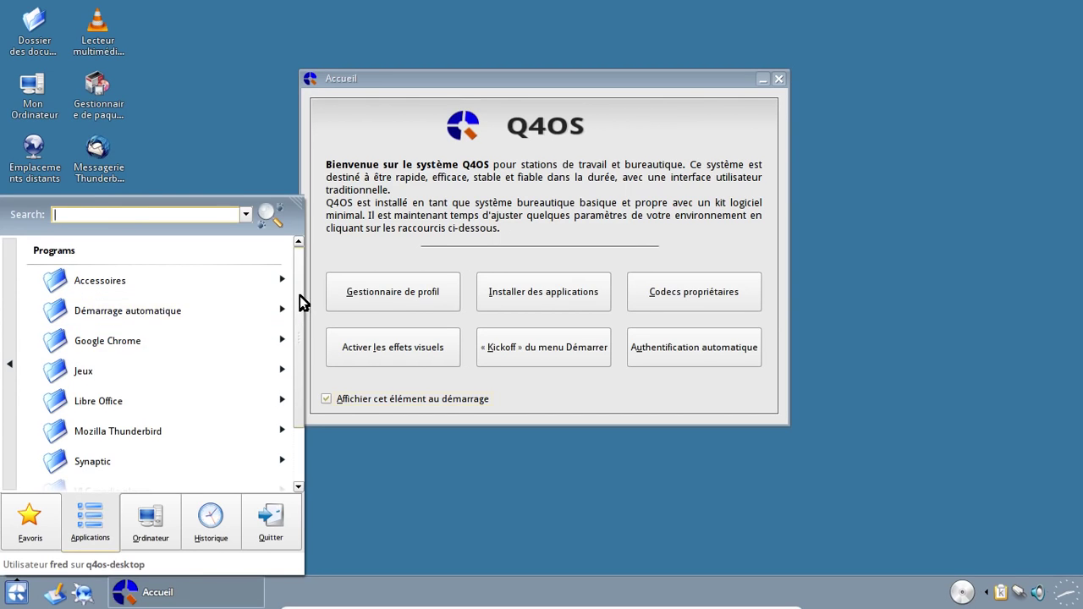
pyautogui.scroll(-2, 299, 408)
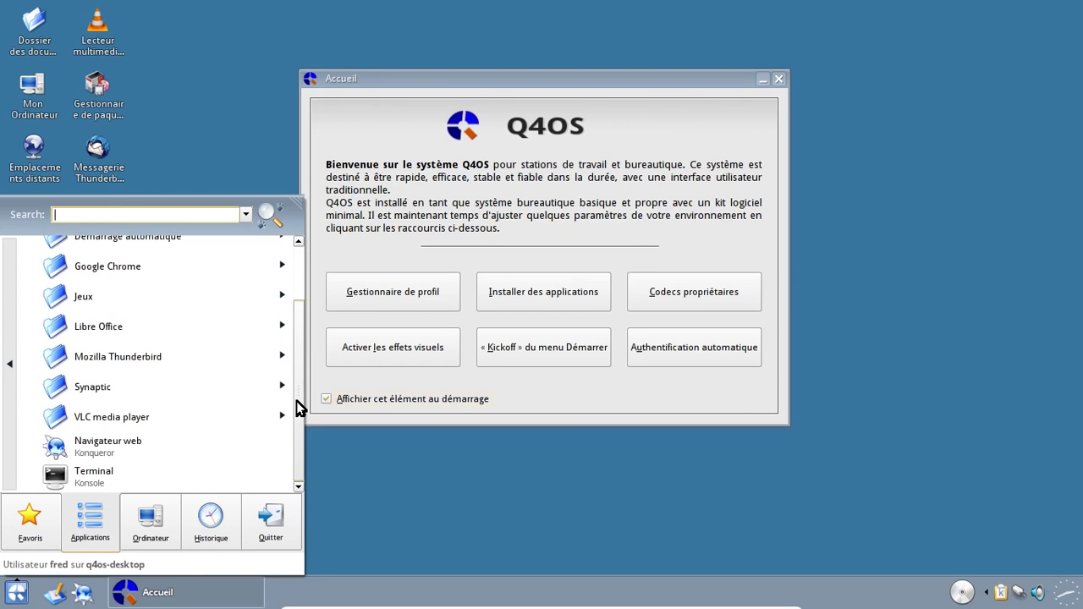
pyautogui.scroll(3, 298, 407)
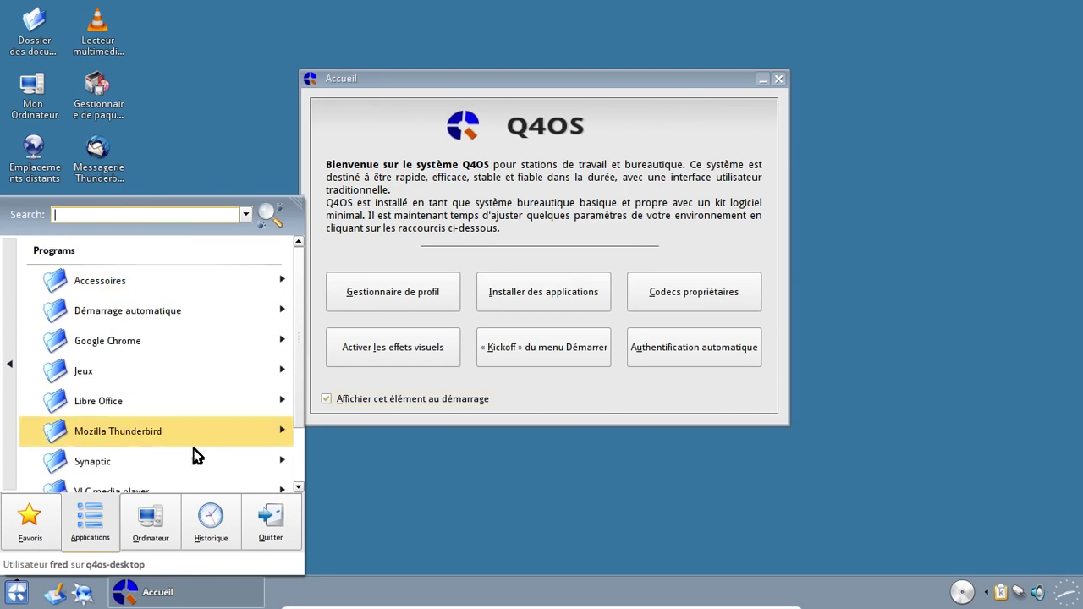
pyautogui.click(127, 518)
pyautogui.click(108, 515)
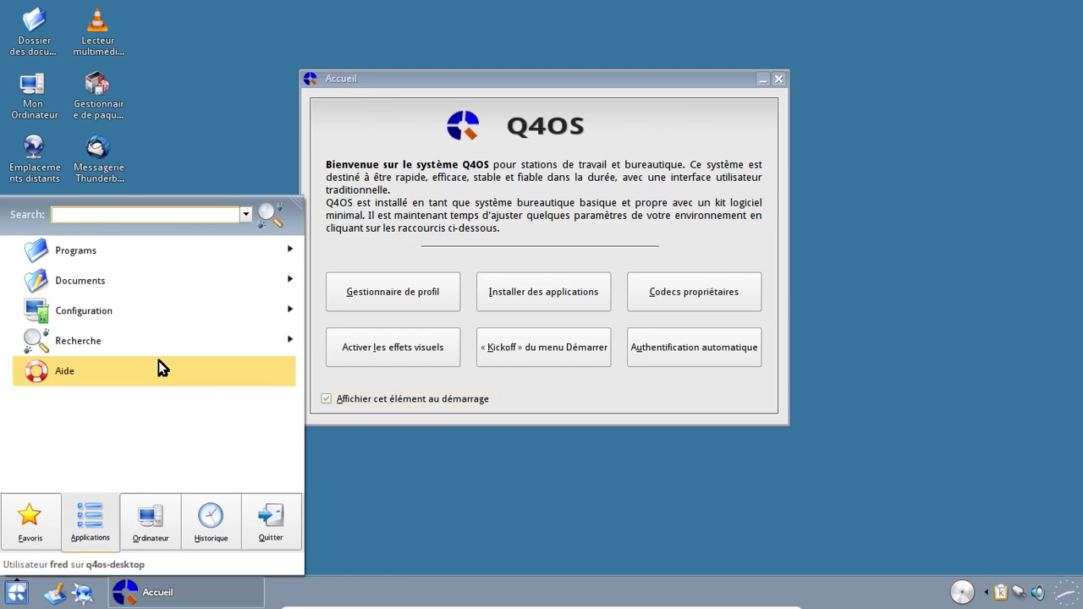
# Step: Open the Centre de configuration de KDE from the Configuration applications and move its window to the middle of the desktop
pyautogui.click(105, 310)
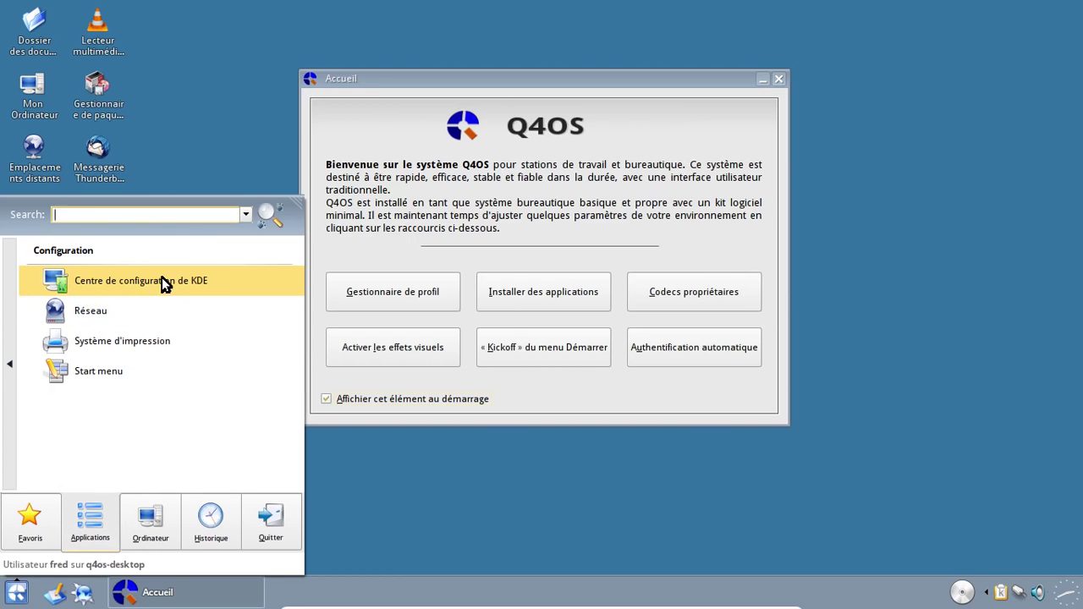
pyautogui.click(162, 280)
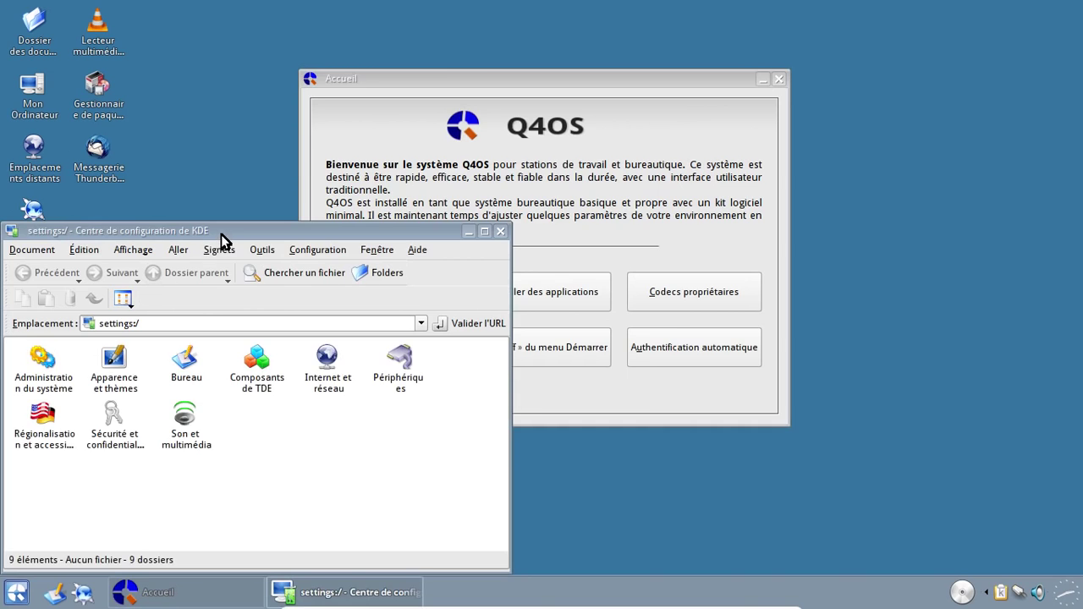
pyautogui.moveTo(221, 235); pyautogui.dragTo(448, 121)
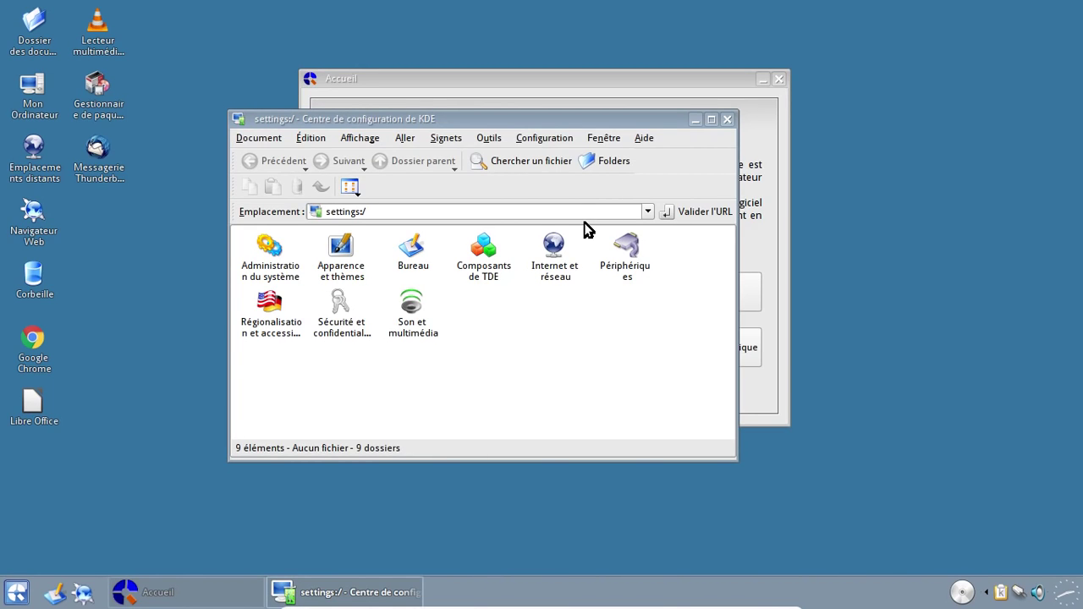
# Step: Open the Moniteurs & Affichage settings under Administration du système, authorising with the administrator password
pyautogui.click(274, 254)
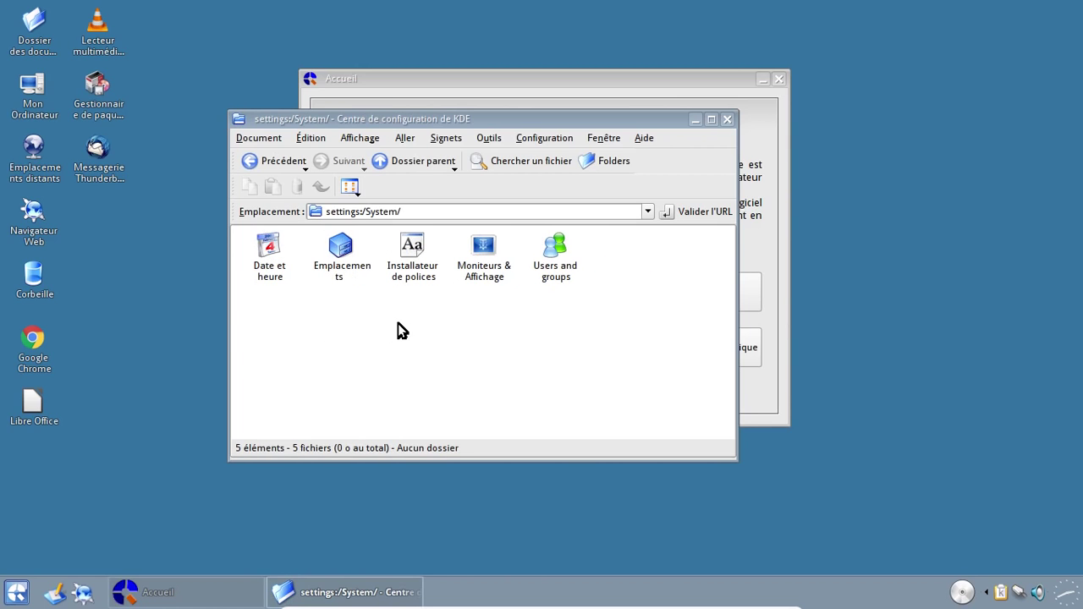
pyautogui.click(485, 259)
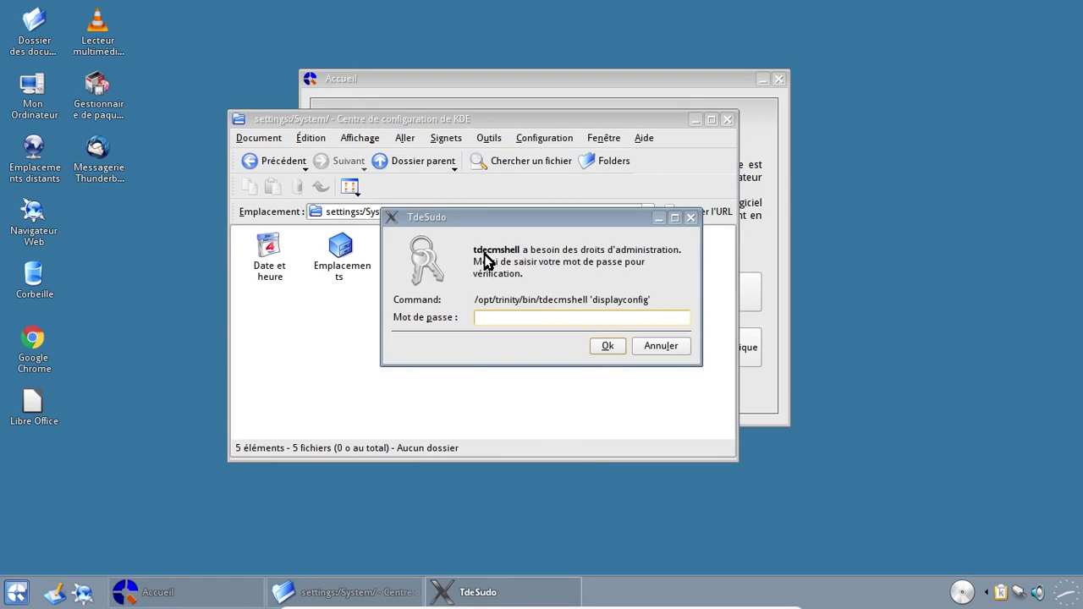
pyautogui.write('••••')
pyautogui.press('BackSpace')
pyautogui.press('BackSpace')
pyautogui.press('BackSpace')
pyautogui.press('BackSpace')
pyautogui.write('•••')
pyautogui.press('BackSpace')
pyautogui.press('BackSpace')
pyautogui.press('BackSpace')
pyautogui.write('•••••••')
pyautogui.press('Return')
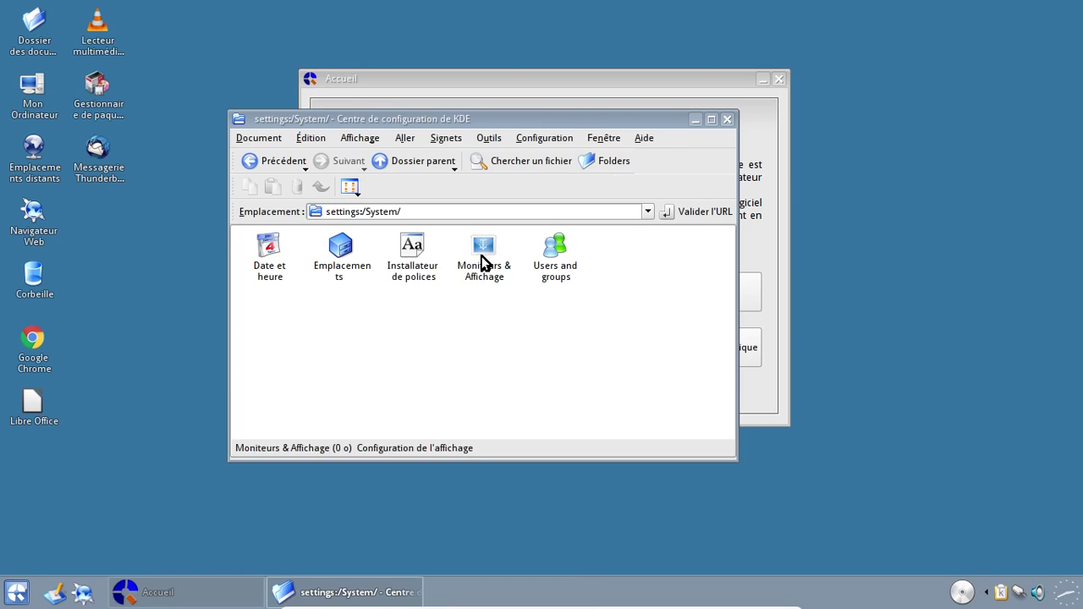
pyautogui.click(487, 258)
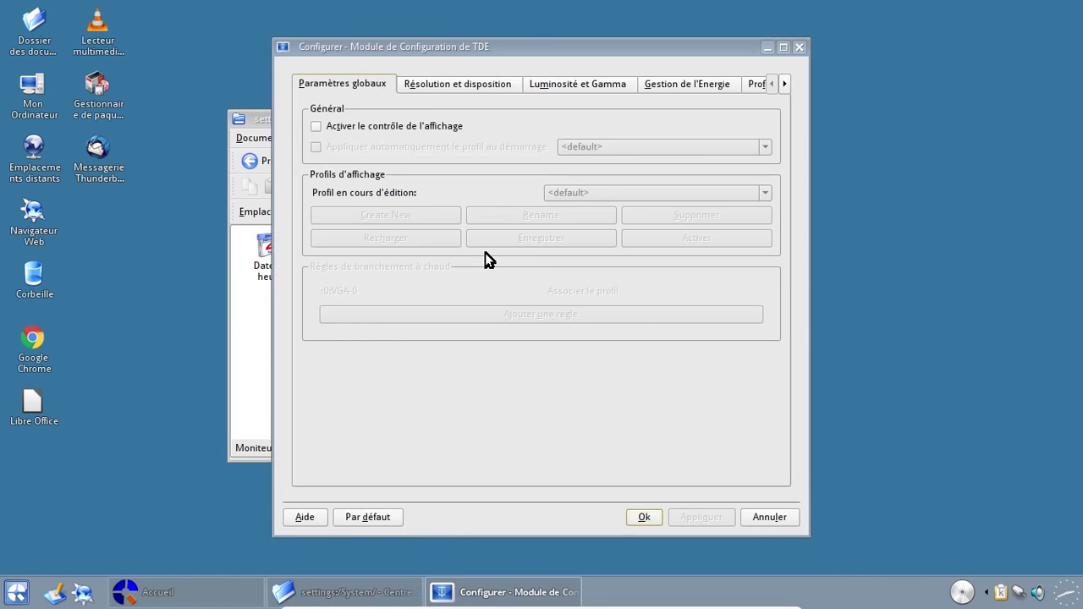
# Step: Review the display module's resolution, brightness and gamma, power management and colour profile settings, and close the configuration windows
pyautogui.click(453, 87)
pyautogui.click(571, 87)
pyautogui.click(660, 87)
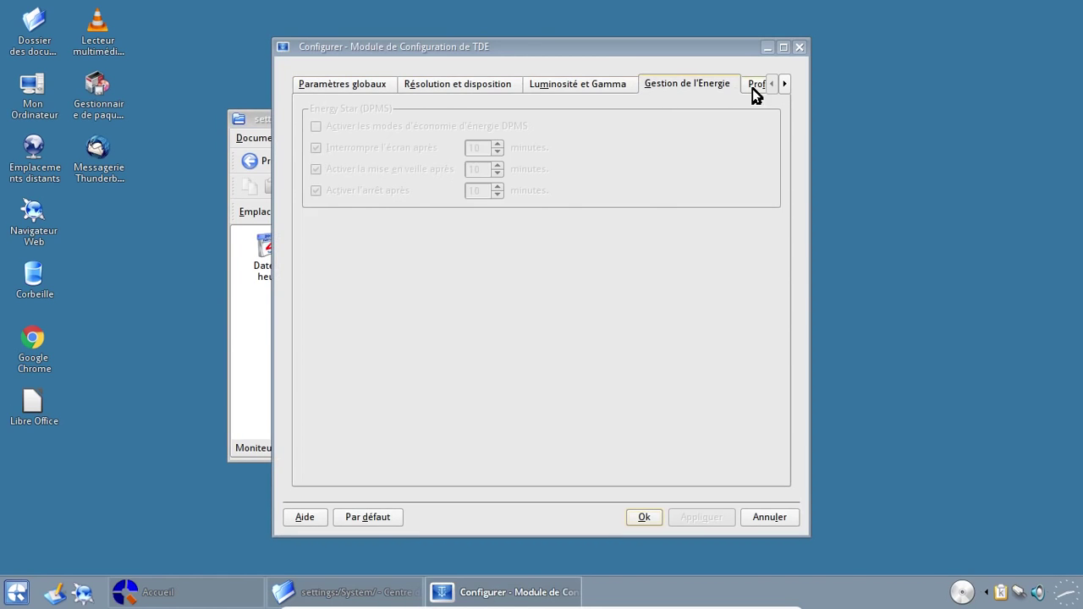
pyautogui.click(783, 85)
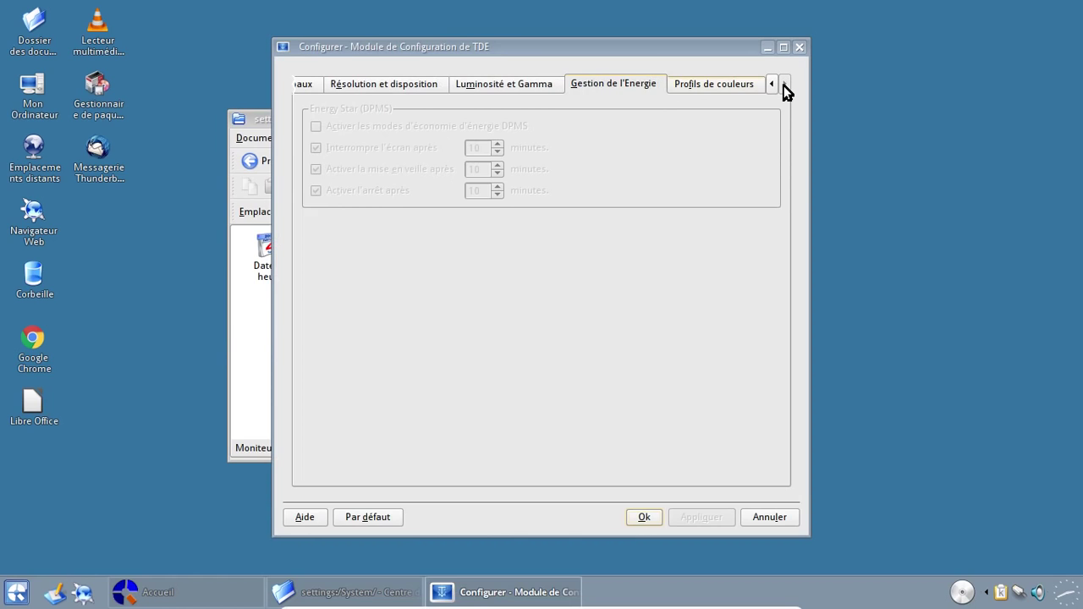
pyautogui.click(706, 85)
pyautogui.click(800, 48)
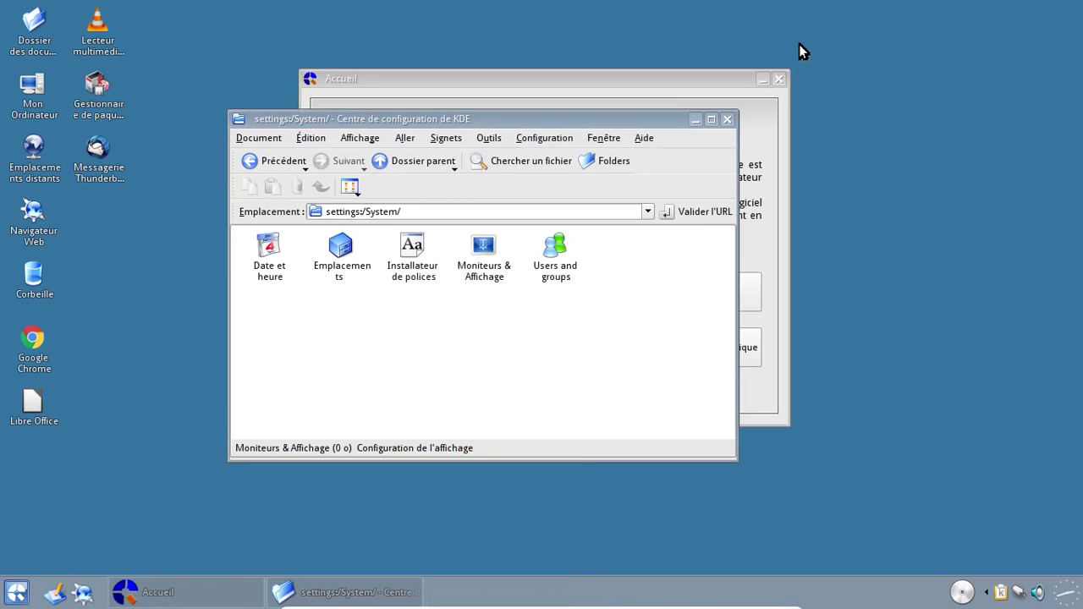
pyautogui.click(724, 117)
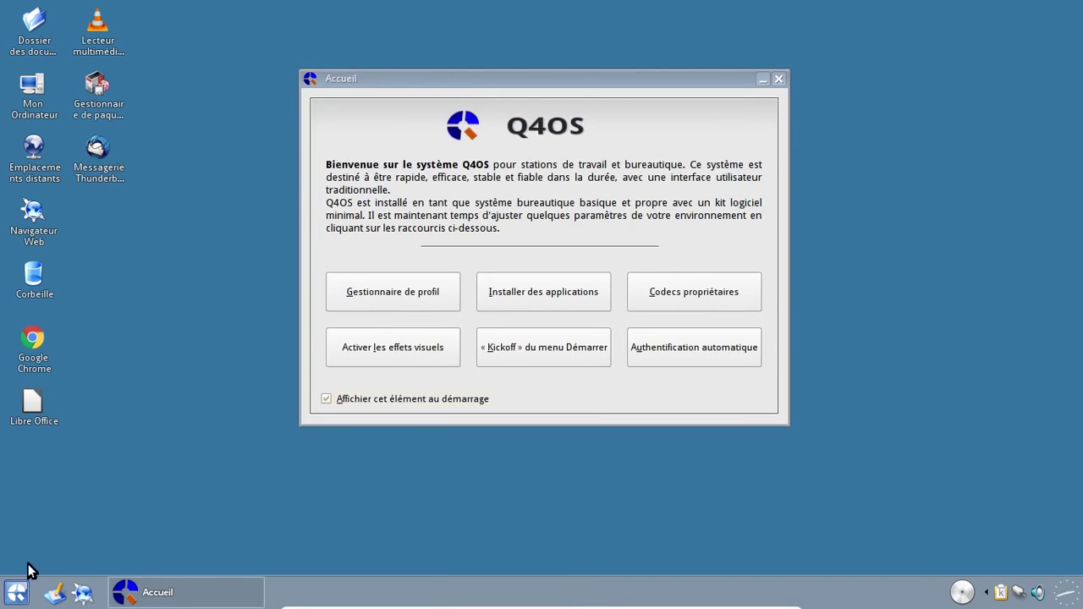
# Step: Search the start menu for "gestion" and for "taches", and close the menu
pyautogui.click(17, 592)
pyautogui.write('gestion')
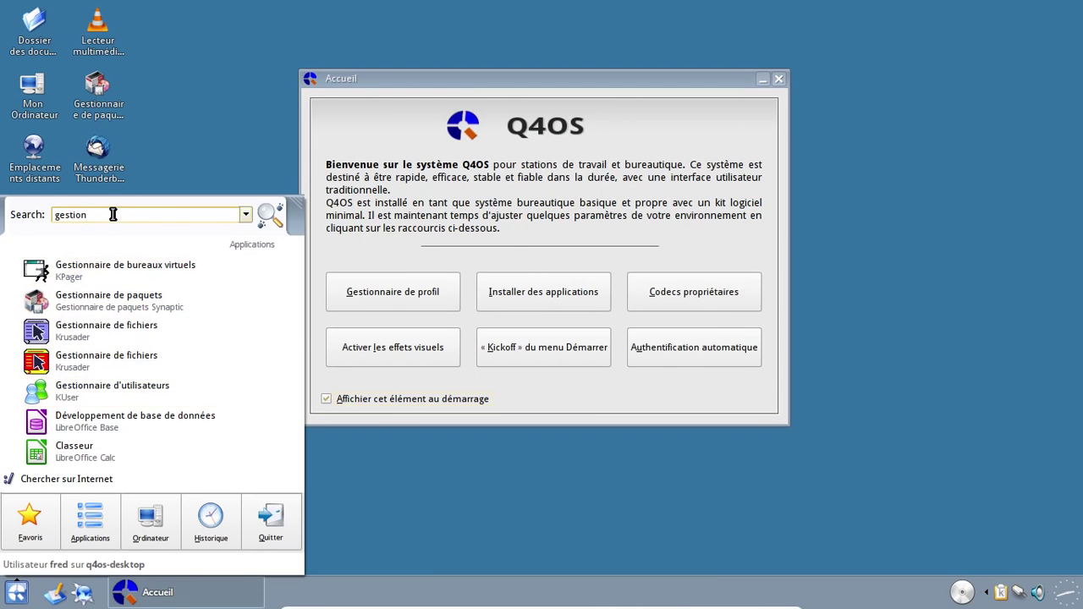
pyautogui.moveTo(113, 214); pyautogui.dragTo(34, 218)
pyautogui.write('tac')
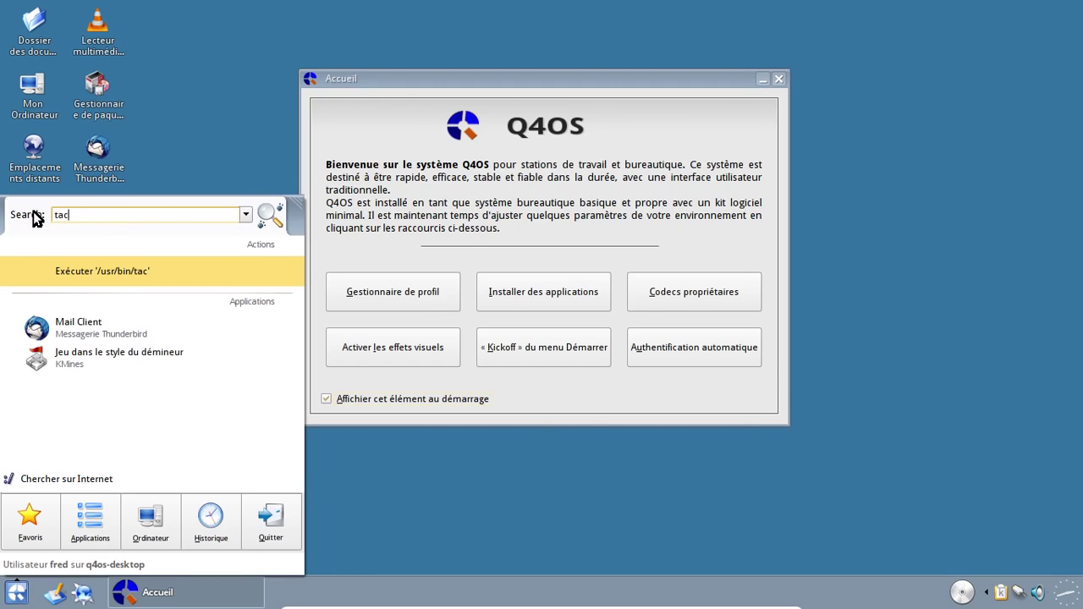
pyautogui.write('hes')
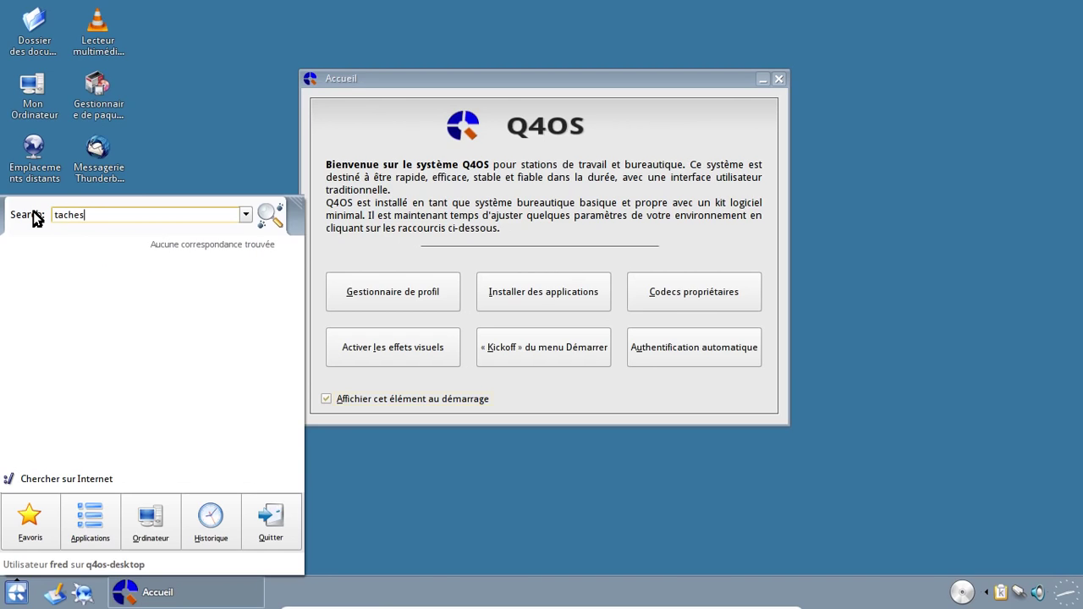
pyautogui.click(403, 508)
# Step: Open the Gestionnaire de taches to inspect the system load, and close the Accueil welcome window
pyautogui.rightClick(390, 594)
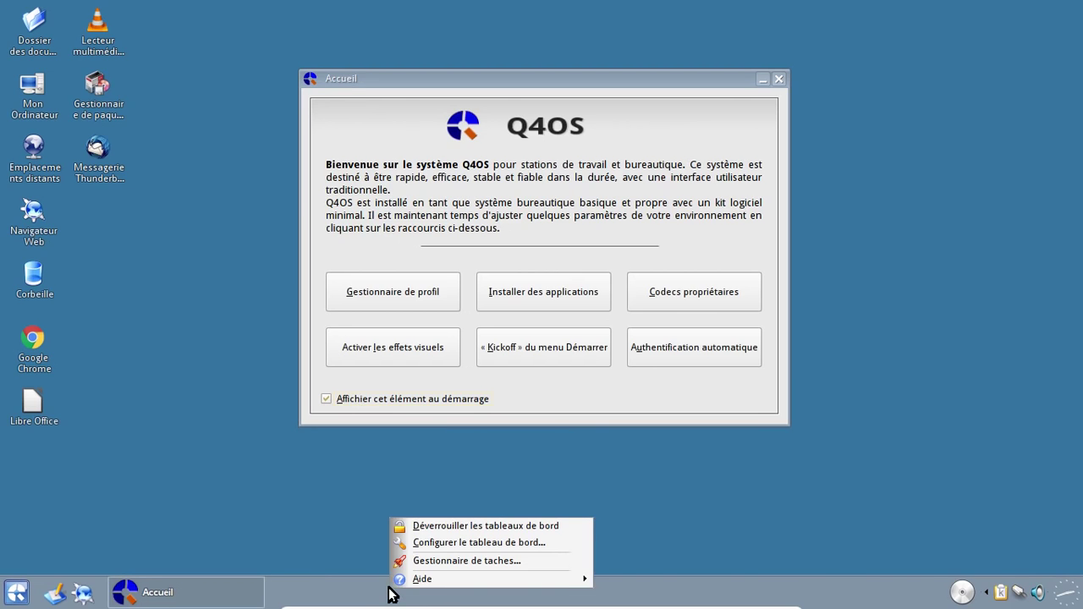
pyautogui.click(435, 562)
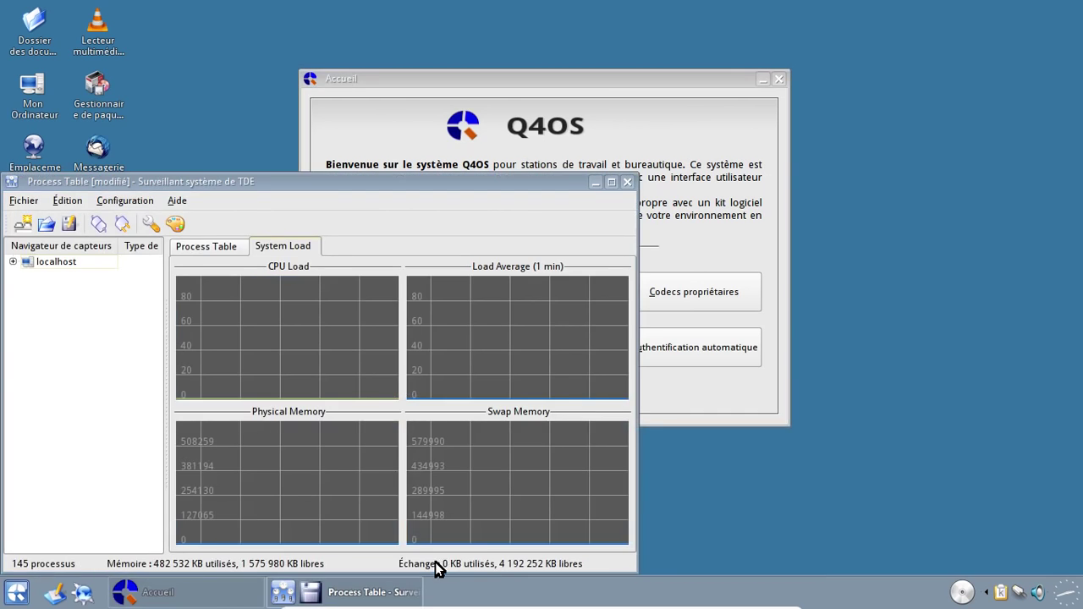
pyautogui.moveTo(251, 193); pyautogui.dragTo(356, 121)
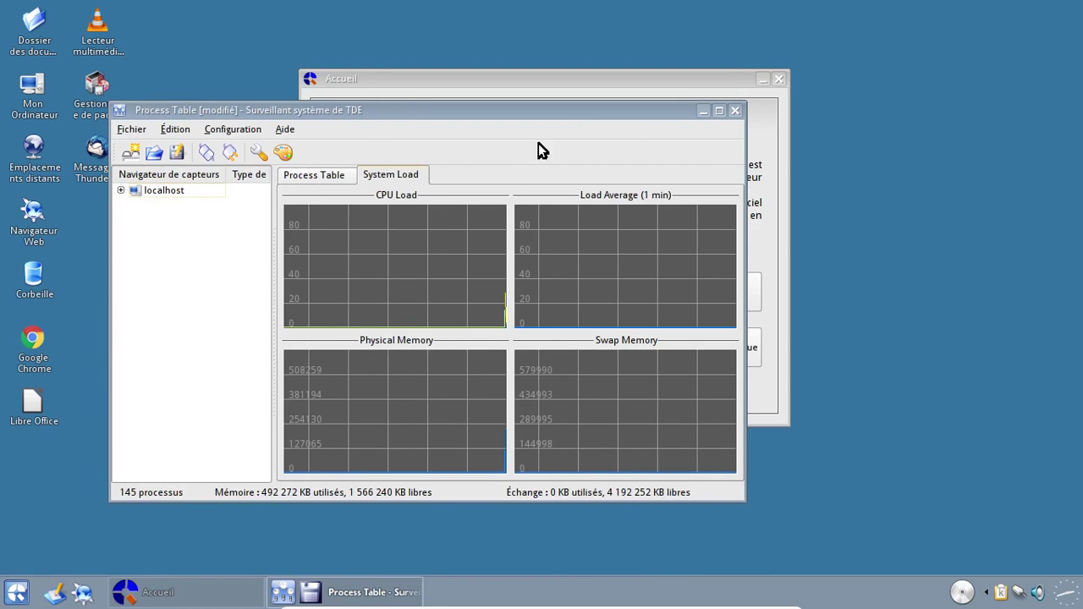
pyautogui.click(779, 80)
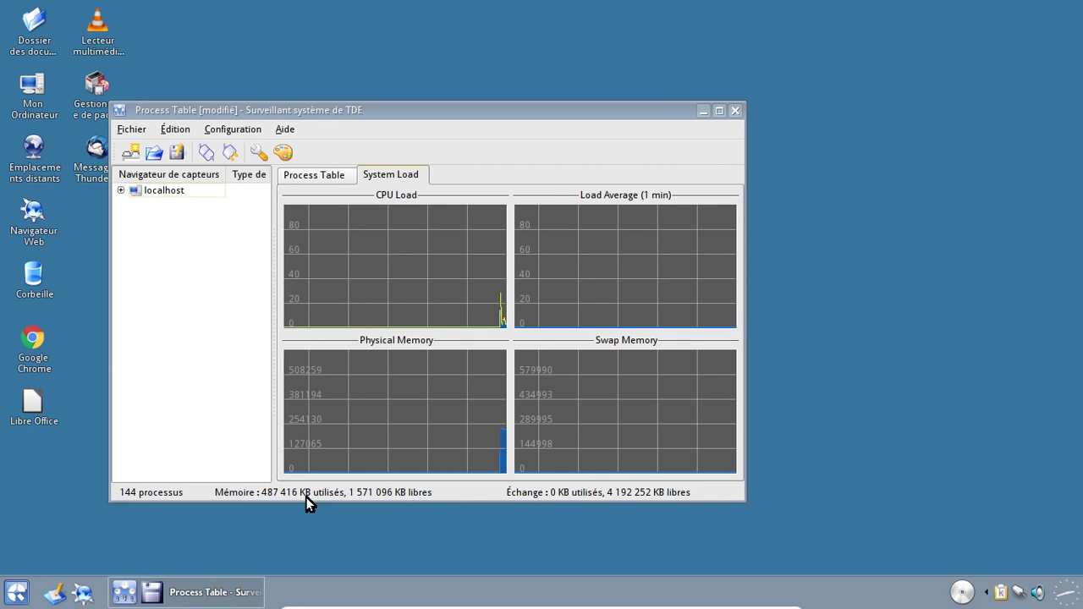
# Step: Examine the system monitor's Process Table, sensor browser, Configuration options and System Load graphs, and close the monitor
pyautogui.click(303, 181)
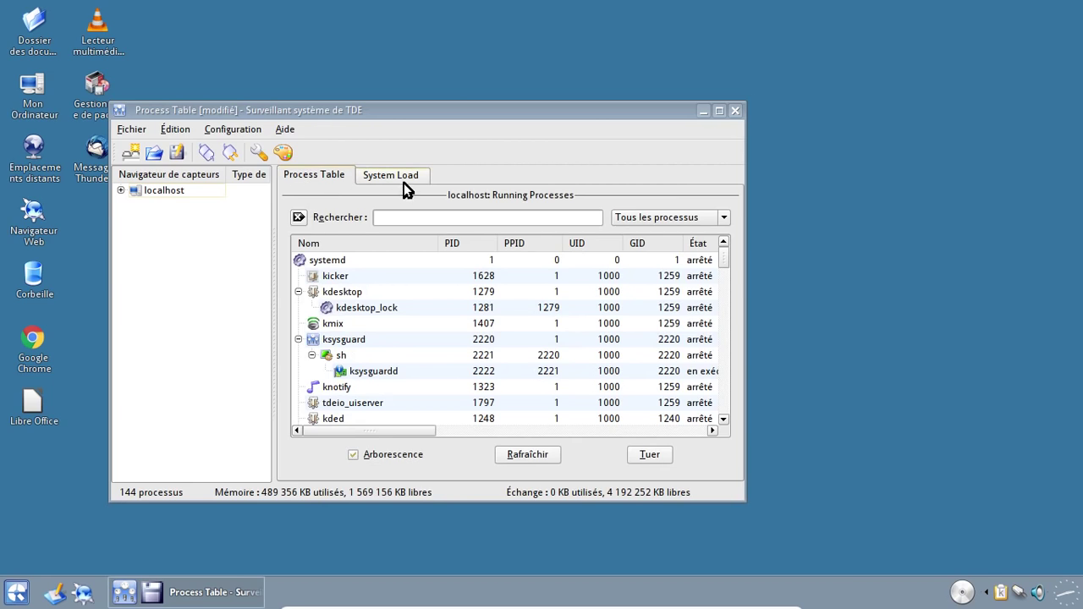
pyautogui.click(121, 192)
pyautogui.click(121, 191)
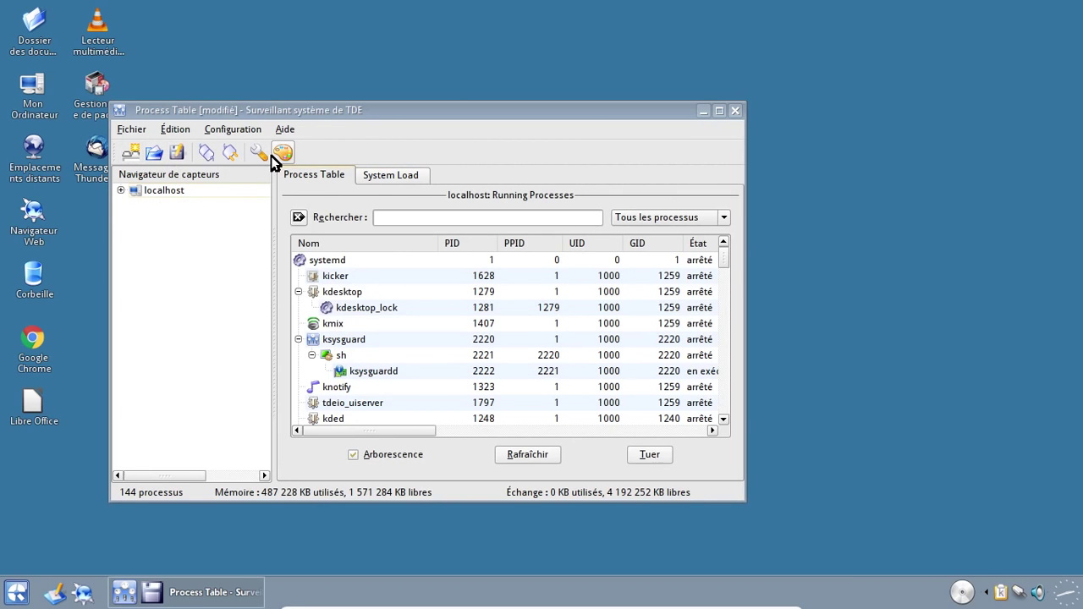
pyautogui.click(184, 131)
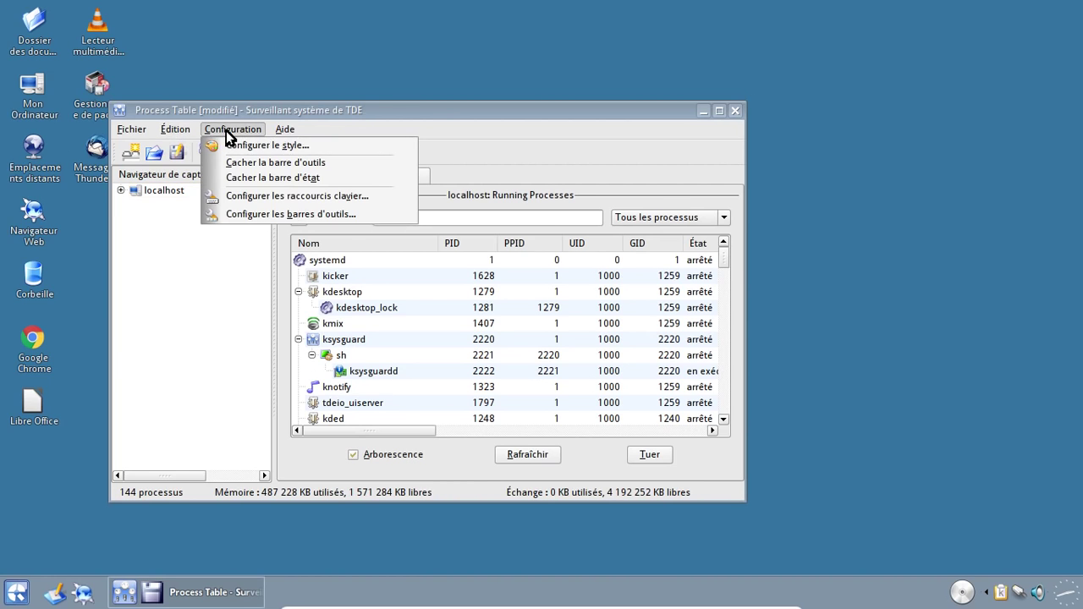
pyautogui.click(131, 131)
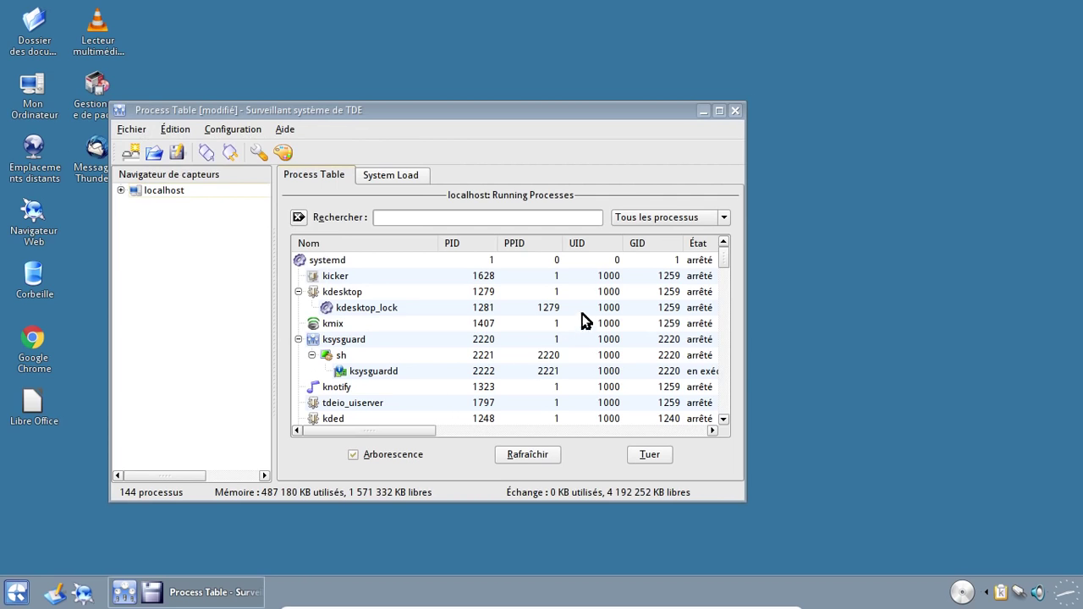
pyautogui.scroll(-2, 719, 270)
pyautogui.moveTo(723, 276); pyautogui.dragTo(706, 206)
pyautogui.click(395, 177)
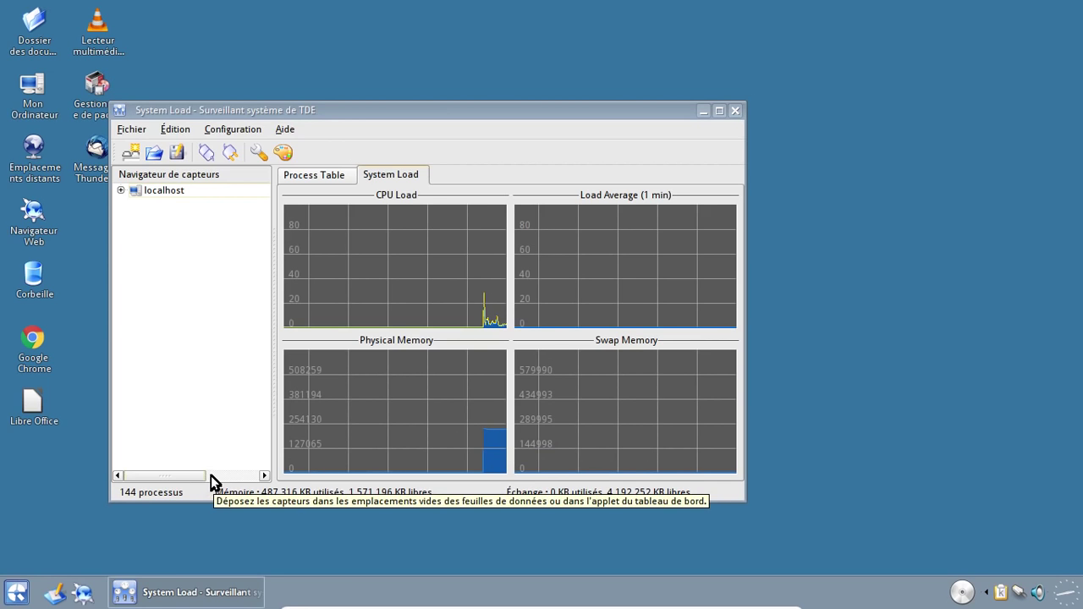
pyautogui.click(243, 477)
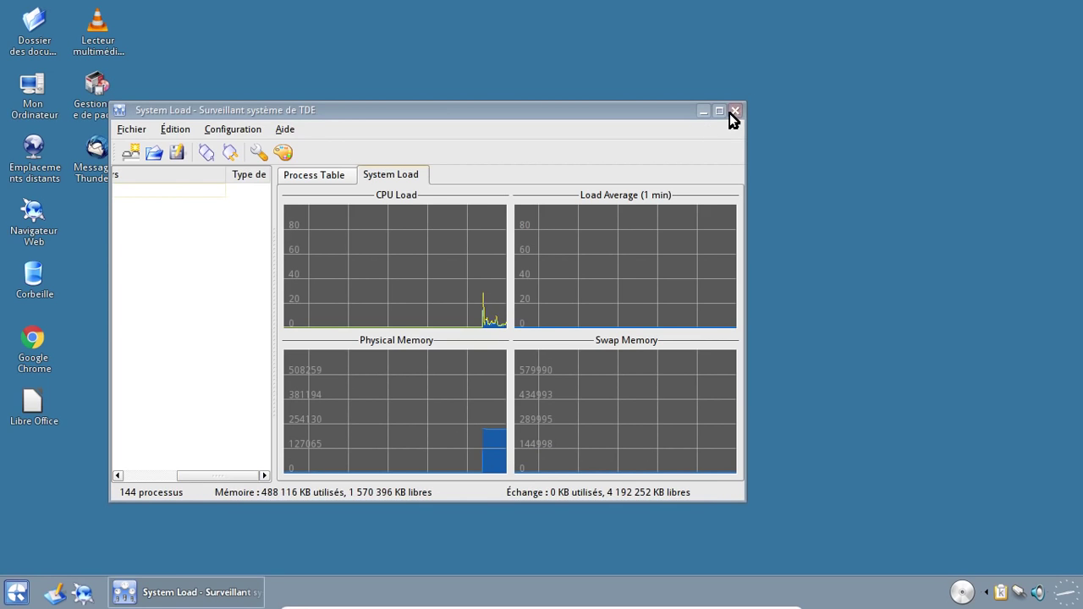
pyautogui.click(734, 111)
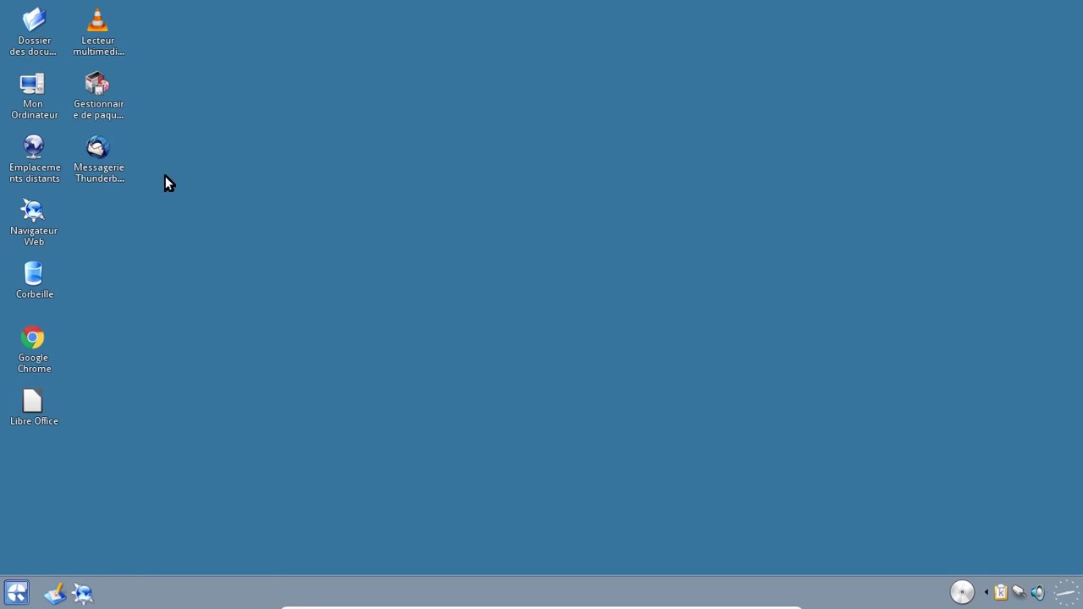
# Step: Open the Dossier des documents from the desktop, move its window clear of the desktop shortcuts, and go up to the home folder
pyautogui.click(30, 43)
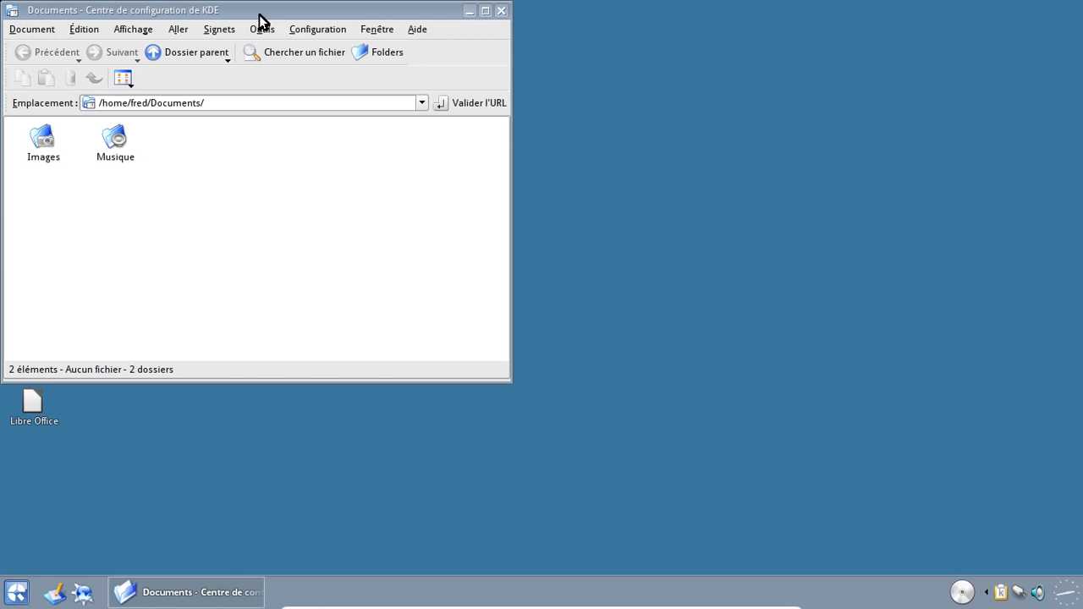
pyautogui.moveTo(260, 20); pyautogui.dragTo(516, 38)
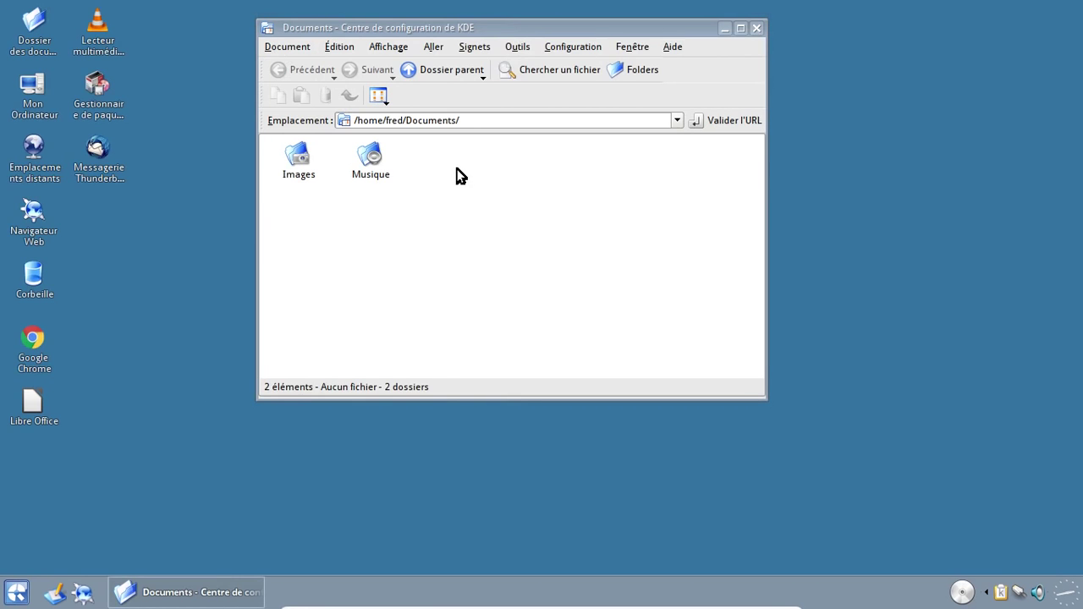
pyautogui.click(440, 70)
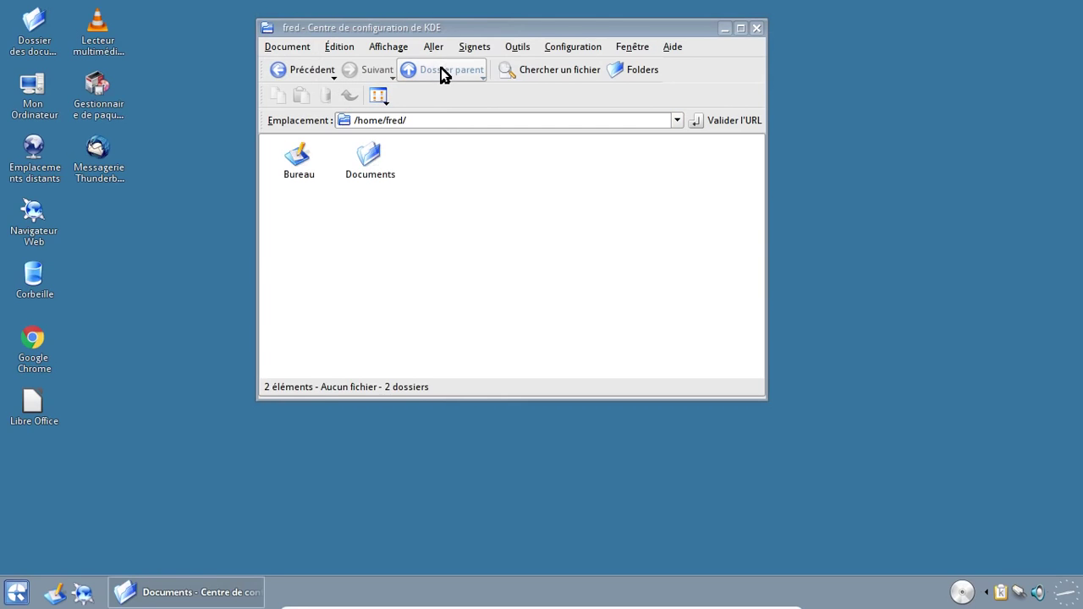
pyautogui.rightClick(439, 159)
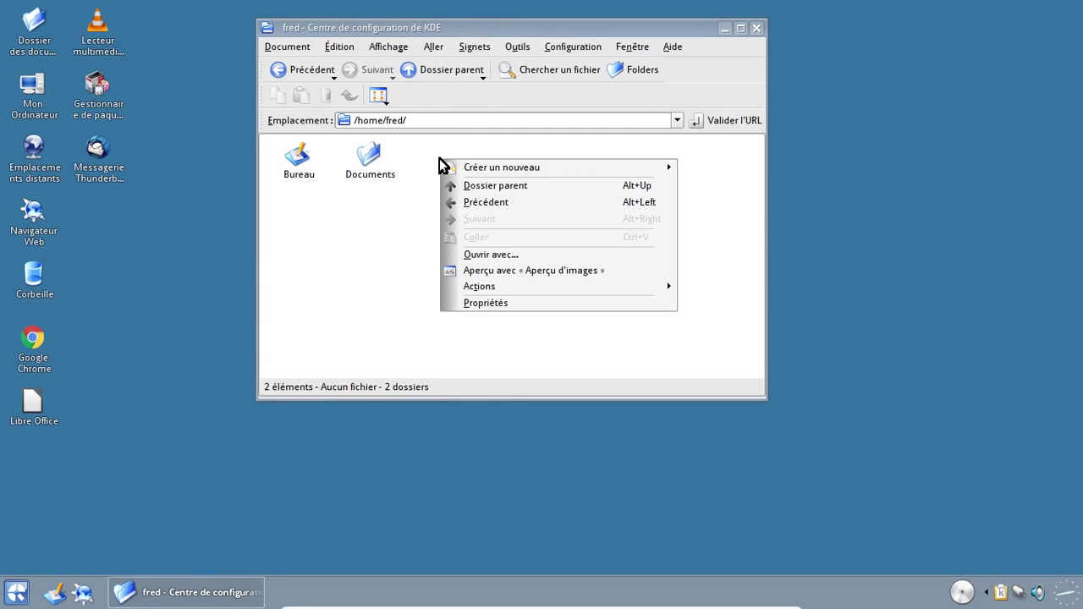
pyautogui.click(370, 254)
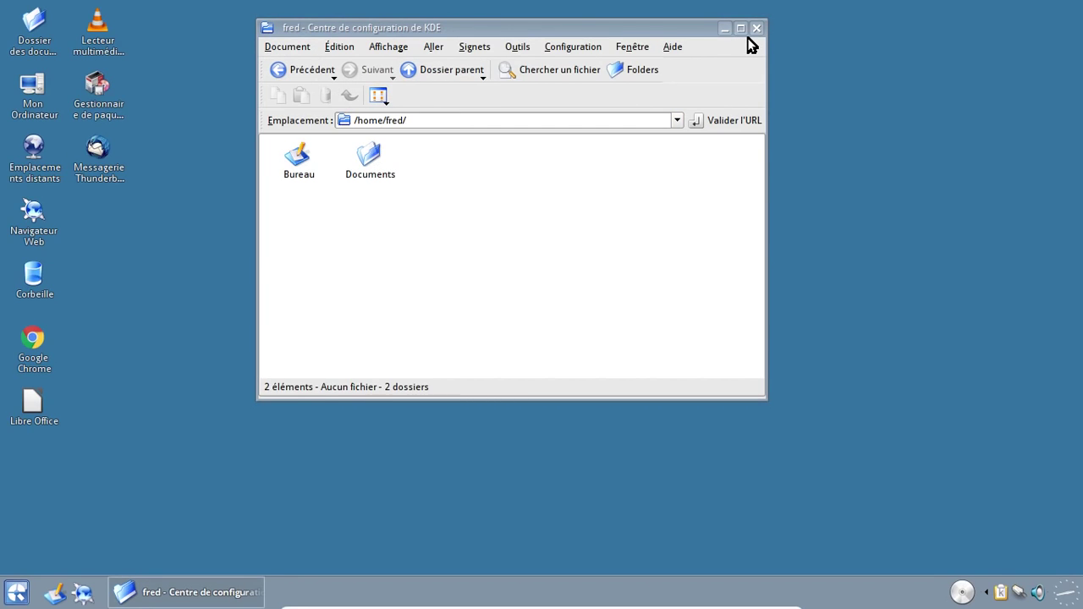
# Step: Open a Konsole terminal by searching for "konsole", and run xdg-user-dirs-update
pyautogui.click(17, 592)
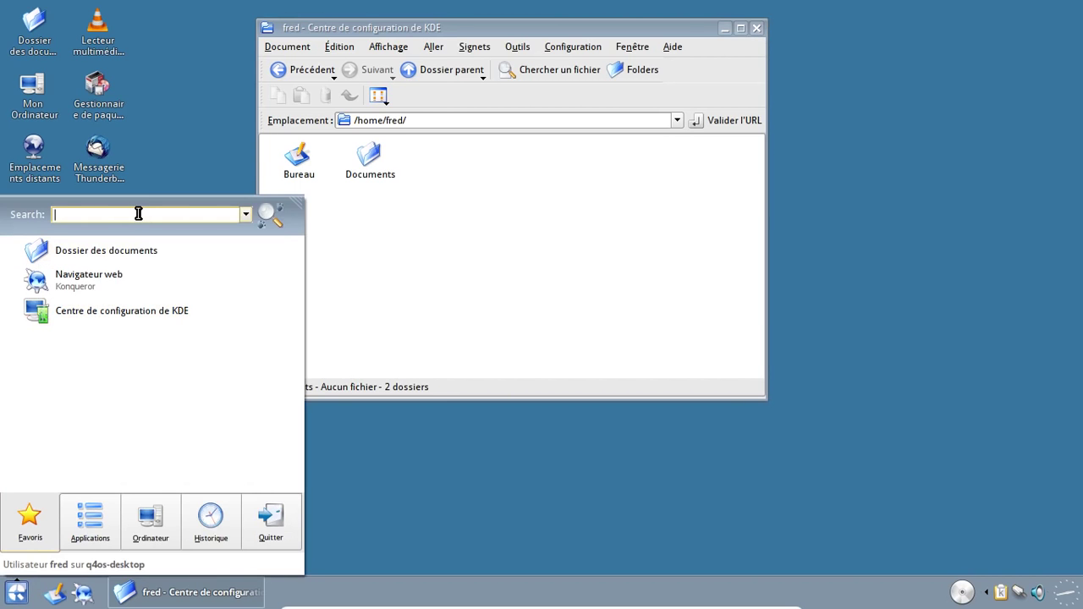
pyautogui.write('konsole')
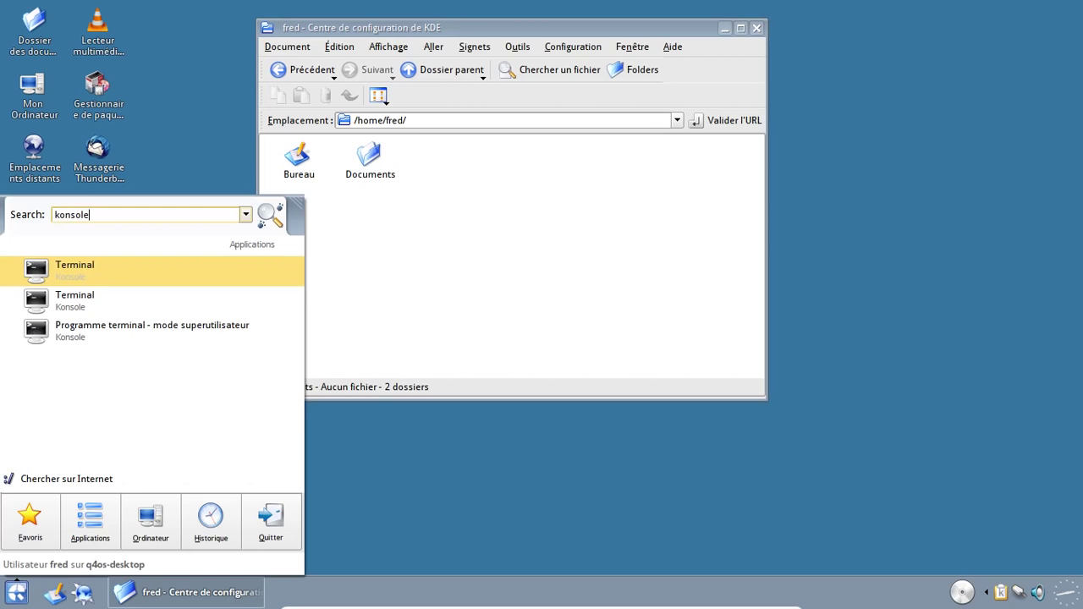
pyautogui.press('Return')
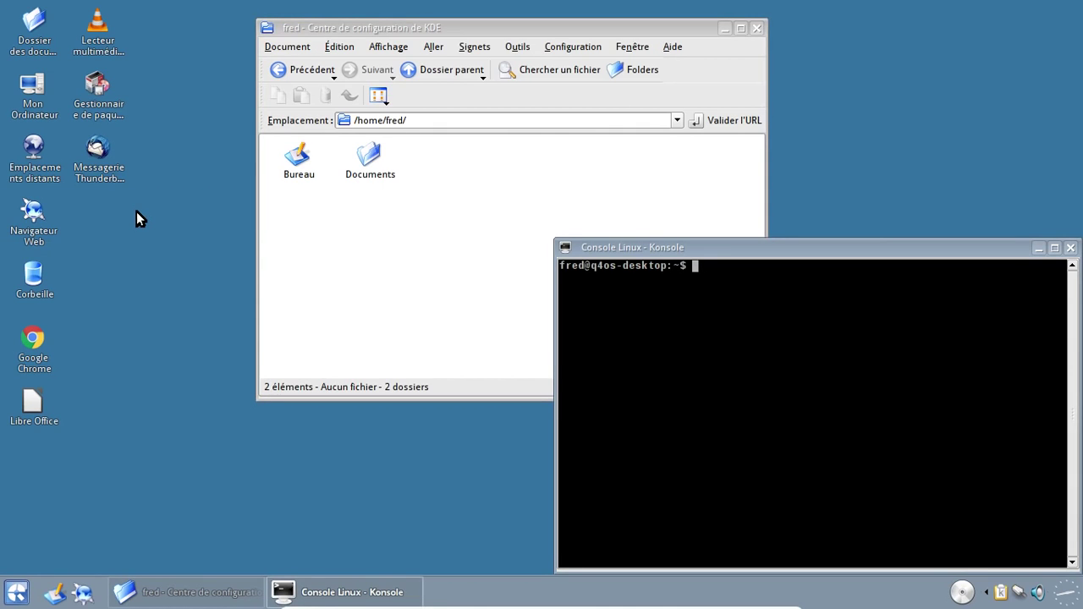
pyautogui.write('xdg')
pyautogui.press('Tab')
pyautogui.press('Tab')
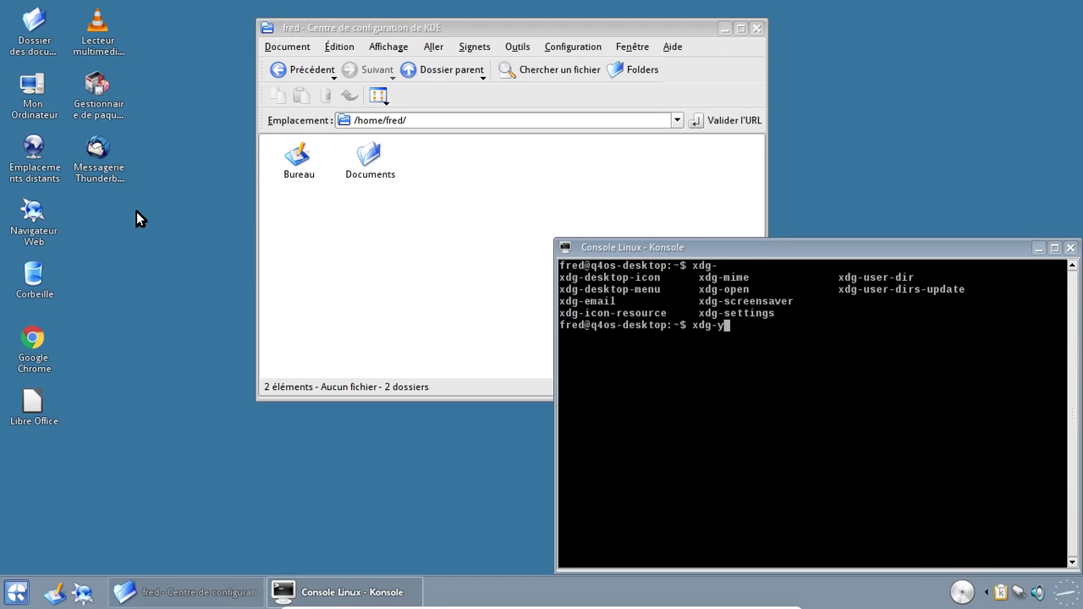
pyautogui.write('user-dirs-update')
pyautogui.press('Return')
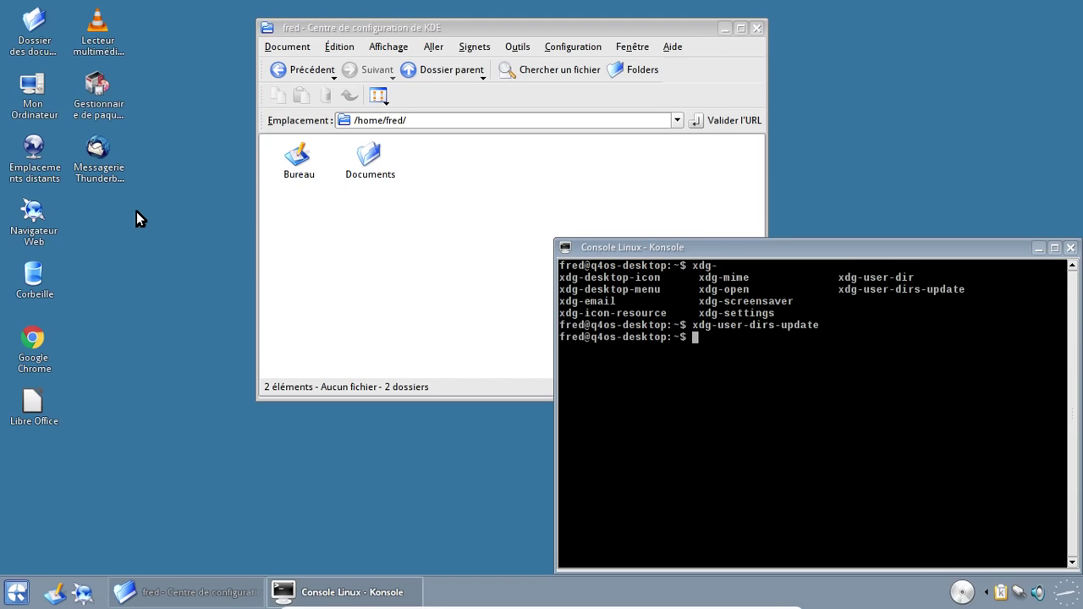
# Step: List the home folder's contents with ls and close the terminal
pyautogui.write('ls')
pyautogui.press('Return')
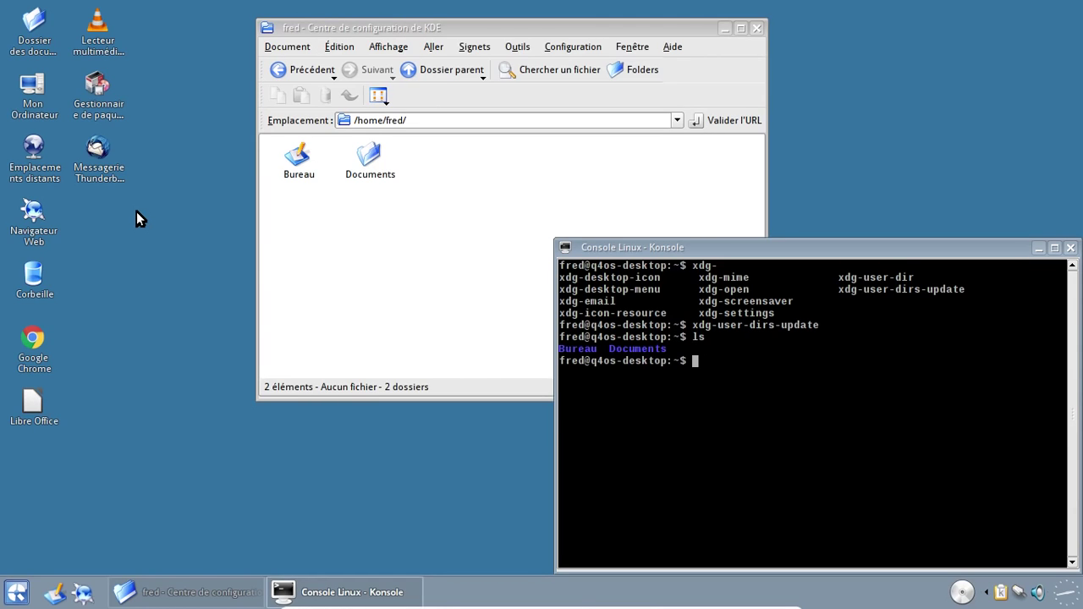
pyautogui.click(1071, 247)
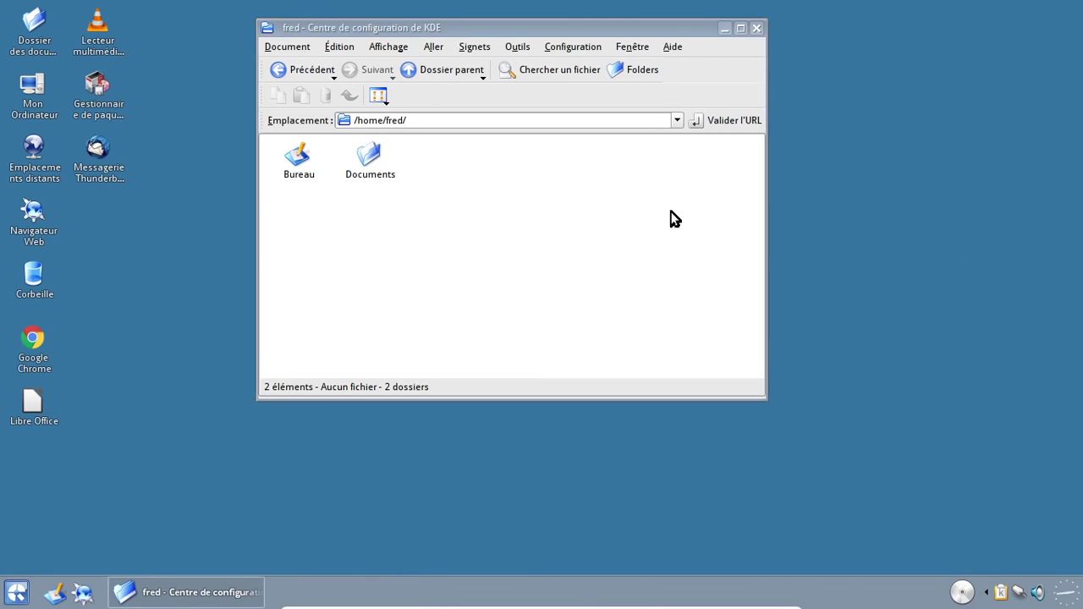
# Step: Return to the Documents folder, view the version information in À propos de Konqueror, and close the file manager
pyautogui.click(370, 157)
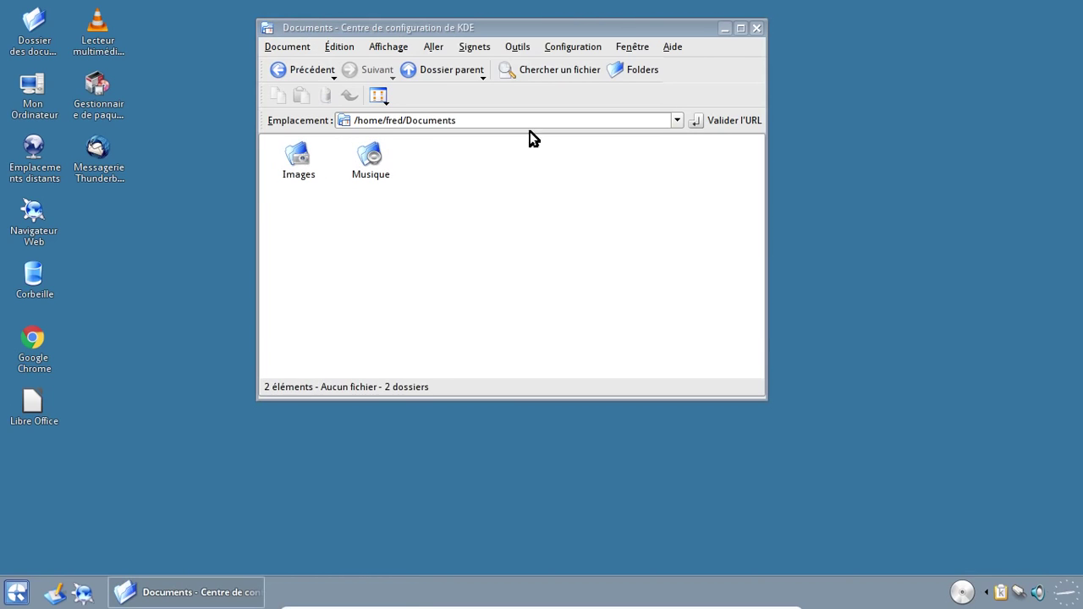
pyautogui.click(672, 46)
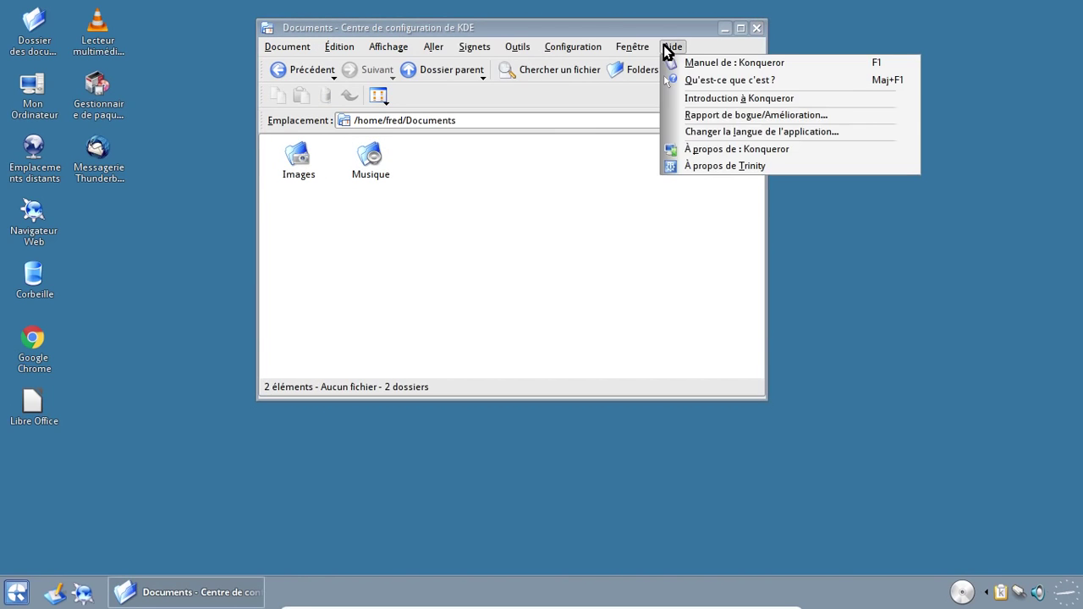
pyautogui.click(713, 148)
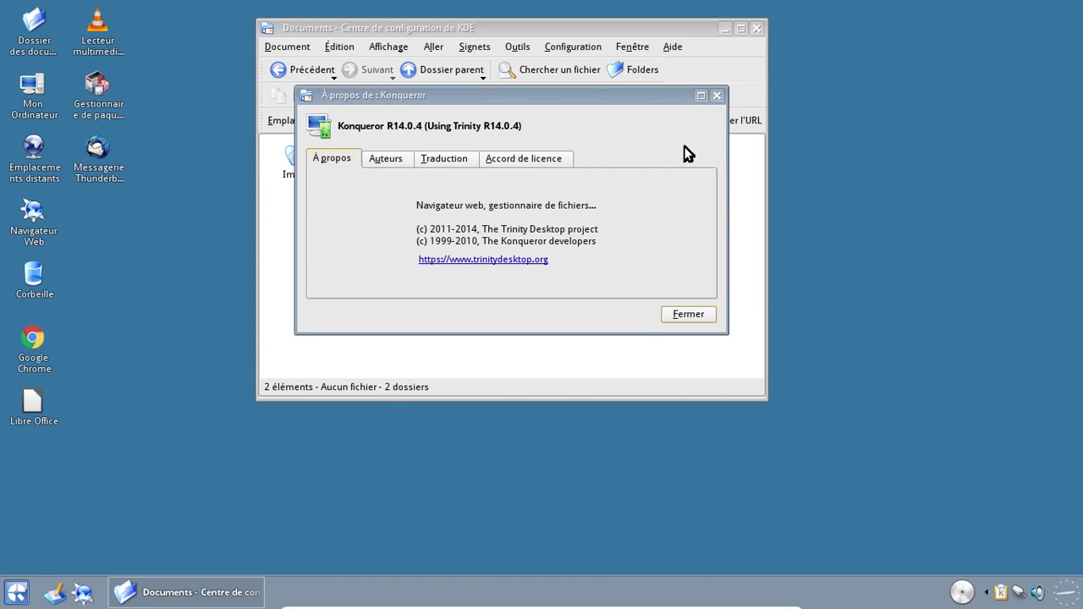
pyautogui.click(716, 94)
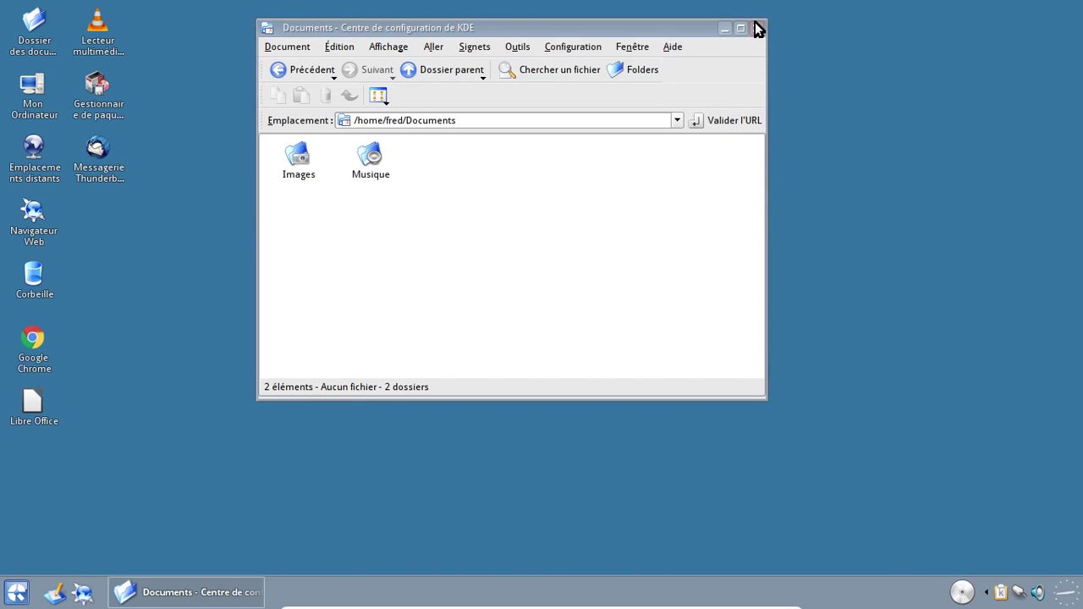
pyautogui.click(757, 29)
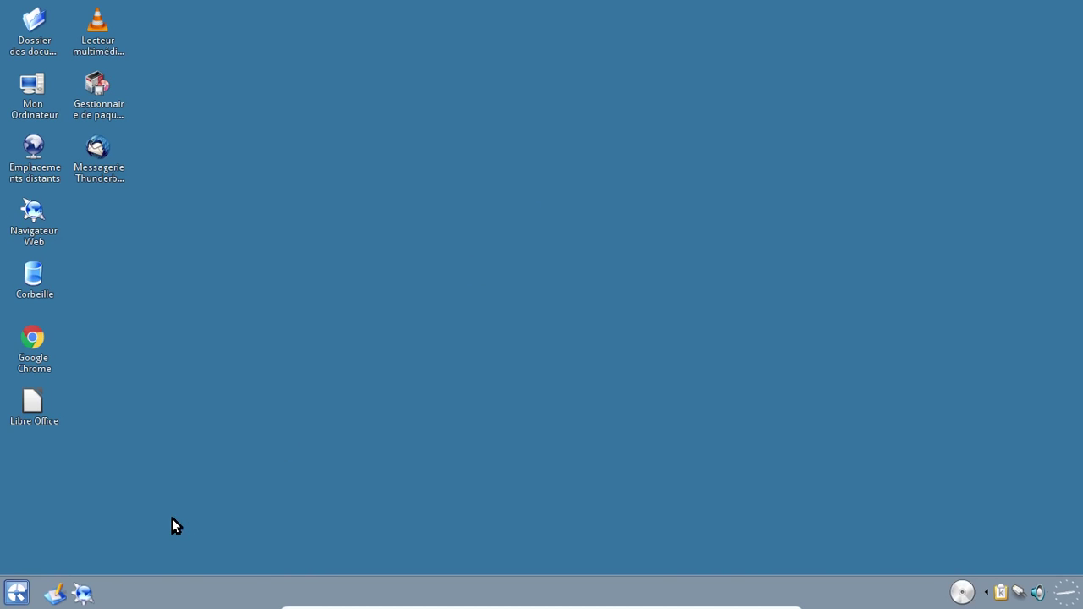
# Step: View the À propos de Trinity information from the taskbar's help, move its window higher on the desktop, and close it
pyautogui.rightClick(183, 581)
pyautogui.moveTo(242, 577)
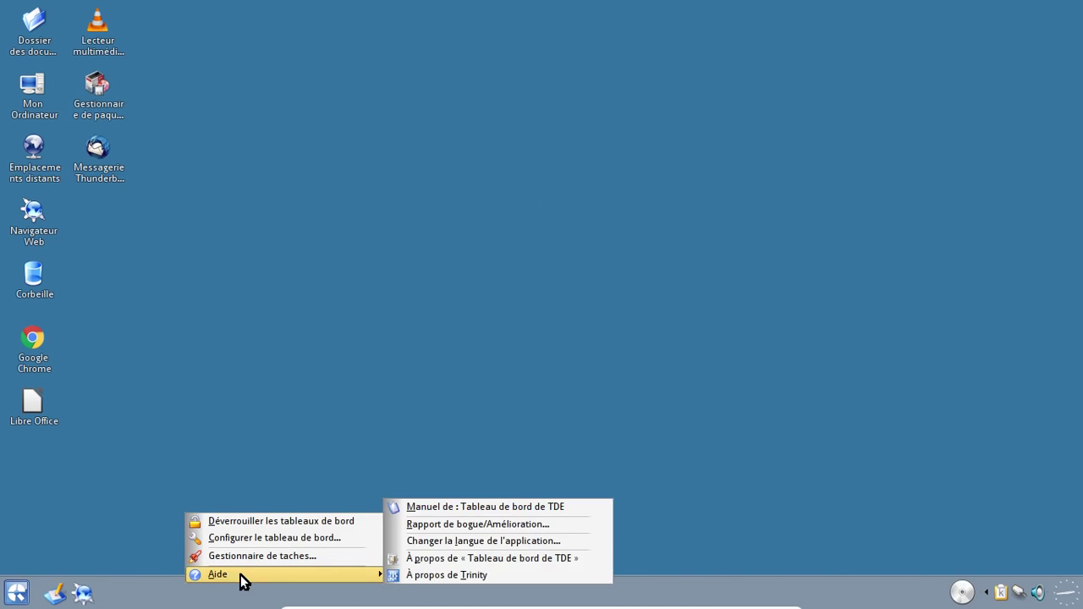
pyautogui.click(409, 579)
pyautogui.moveTo(500, 292); pyautogui.dragTo(532, 132)
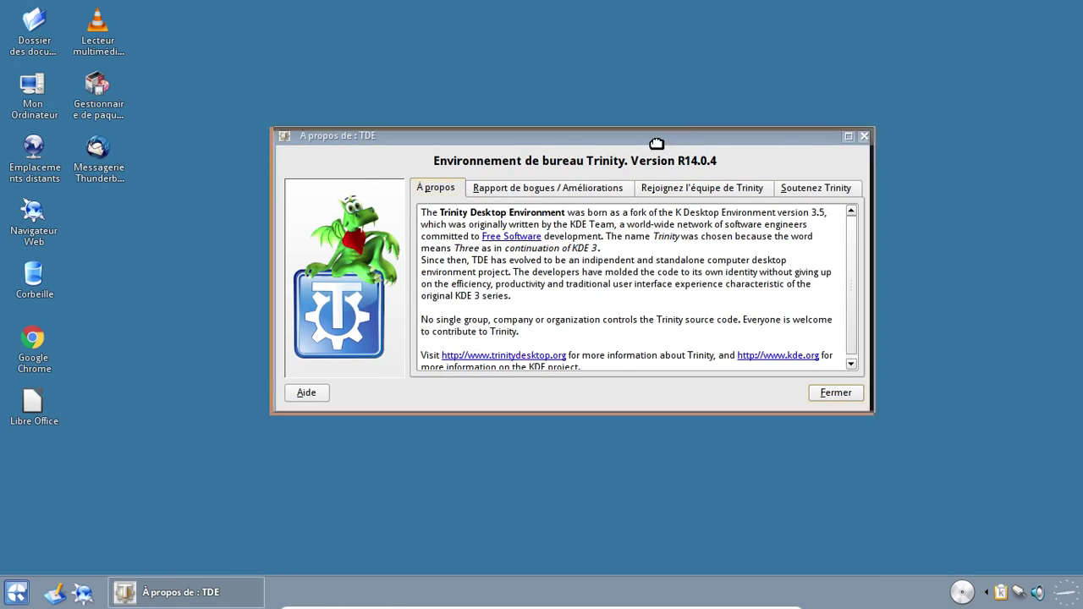
pyautogui.moveTo(656, 136); pyautogui.dragTo(627, 90)
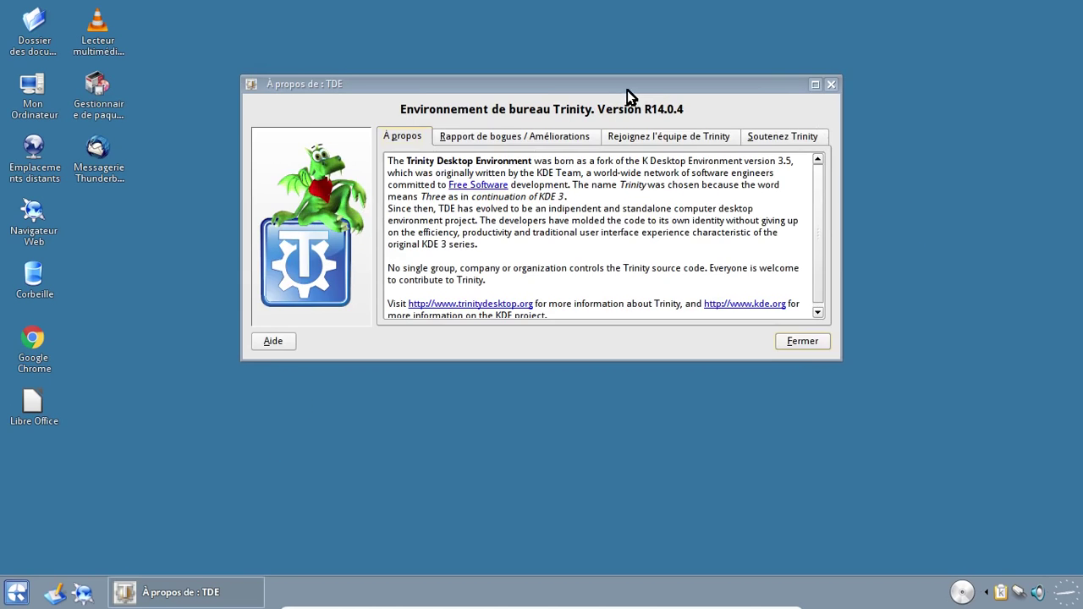
pyautogui.click(831, 84)
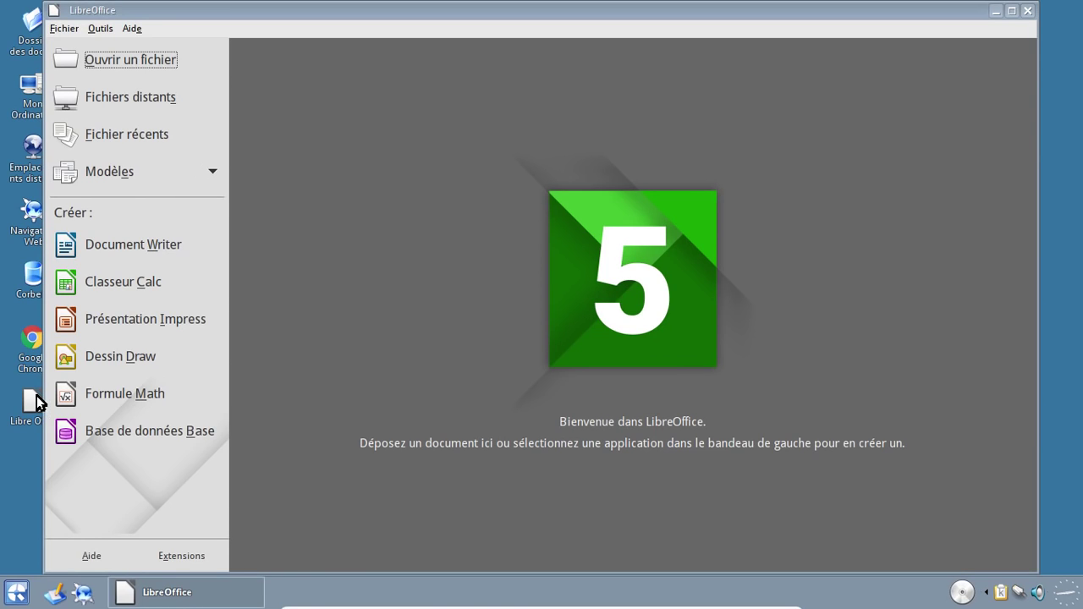
# Step: Create a blank Writer document from the LibreOffice start centre and close LibreOffice
pyautogui.click(125, 249)
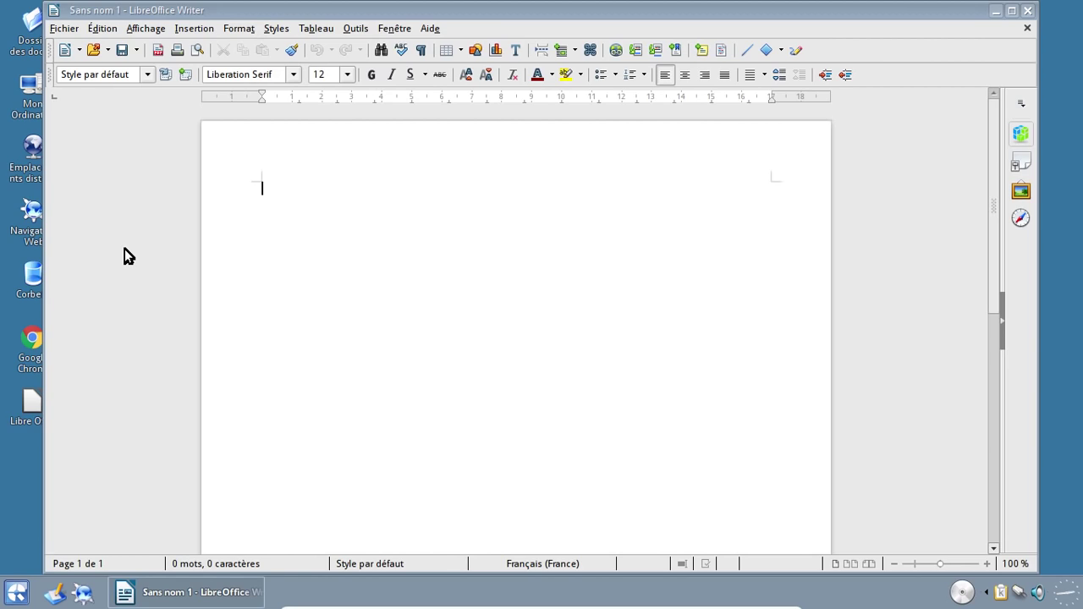
pyautogui.click(1027, 9)
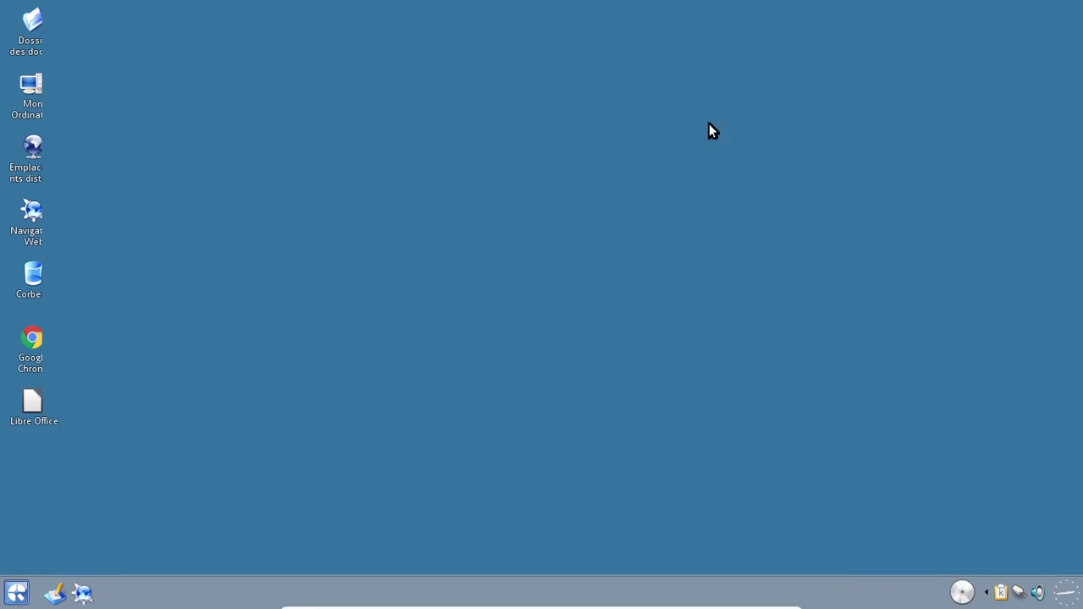
# Step: Launch Google Chrome, accept the first-run options for default browser and usage statistics, and close the sign-in tab
pyautogui.click(27, 347)
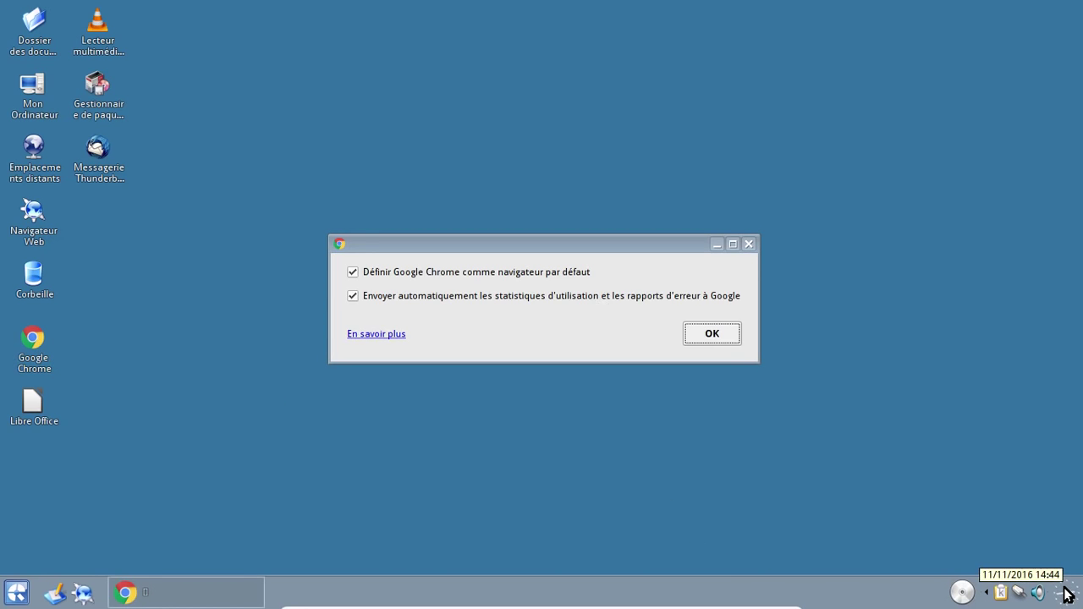
pyautogui.click(706, 336)
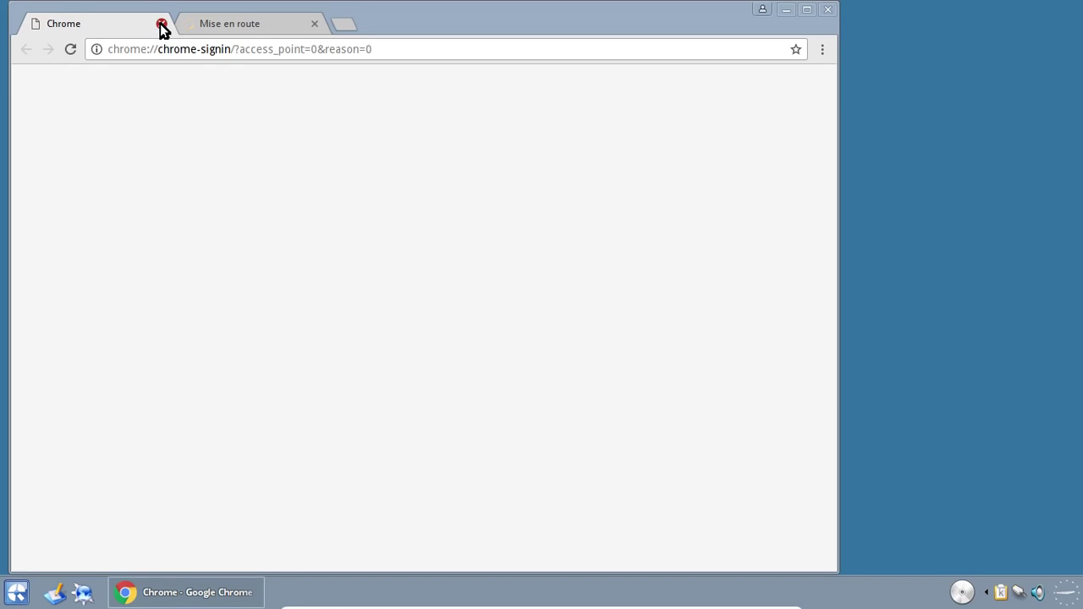
pyautogui.click(161, 24)
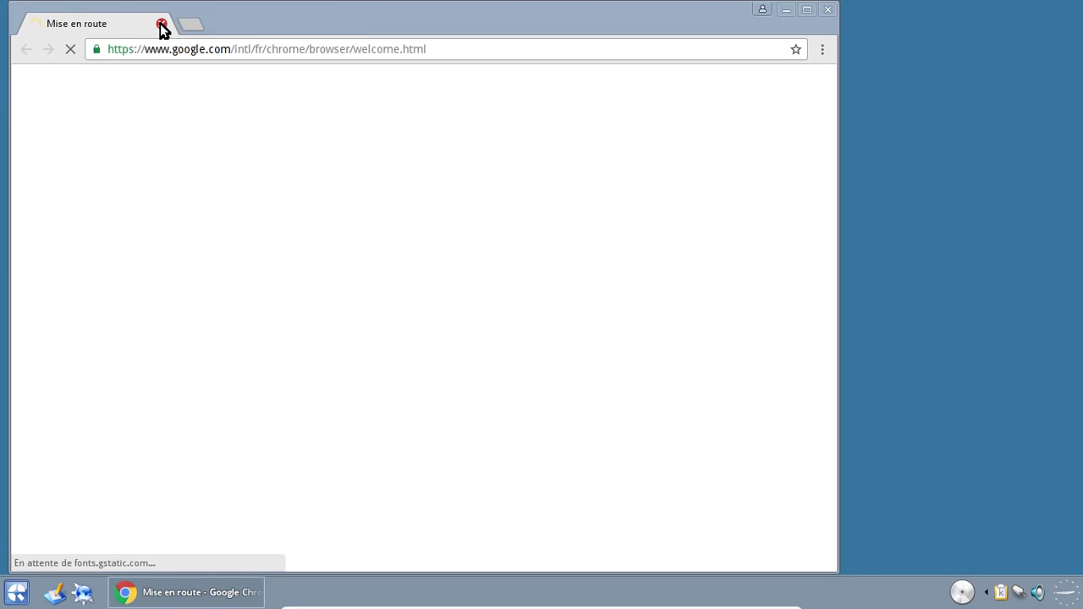
# Step: View the version information in À propos de Google Chrome, close its tab, and close the browser
pyautogui.click(822, 51)
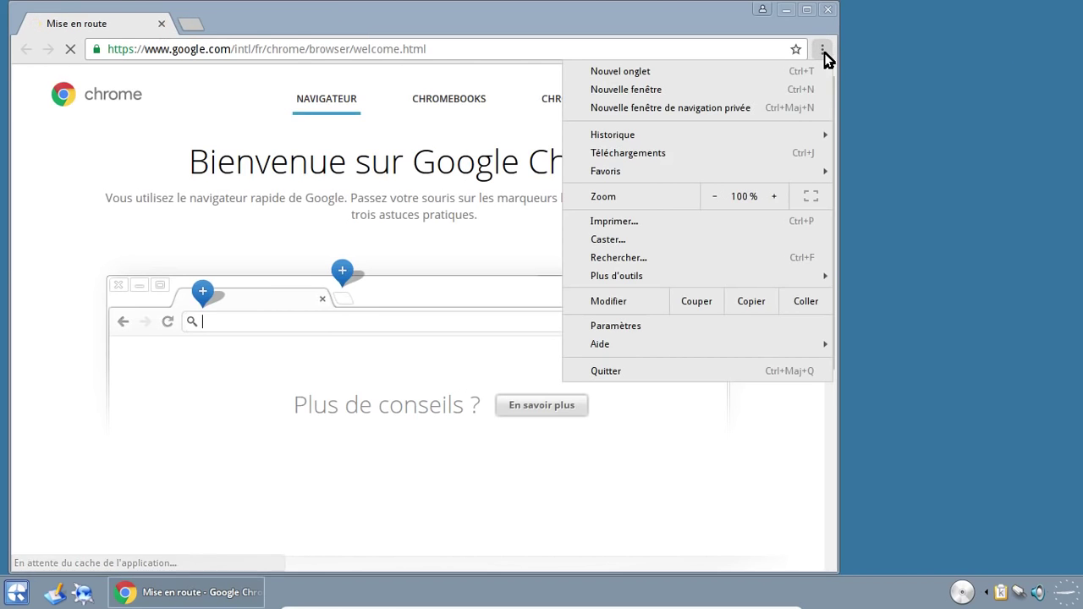
pyautogui.moveTo(710, 345)
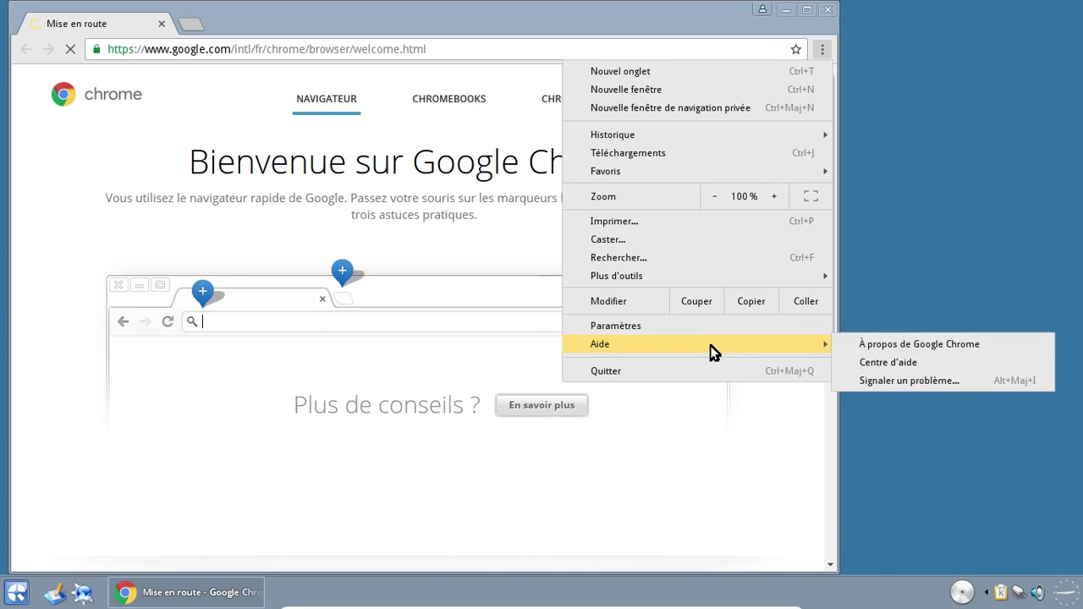
pyautogui.click(946, 343)
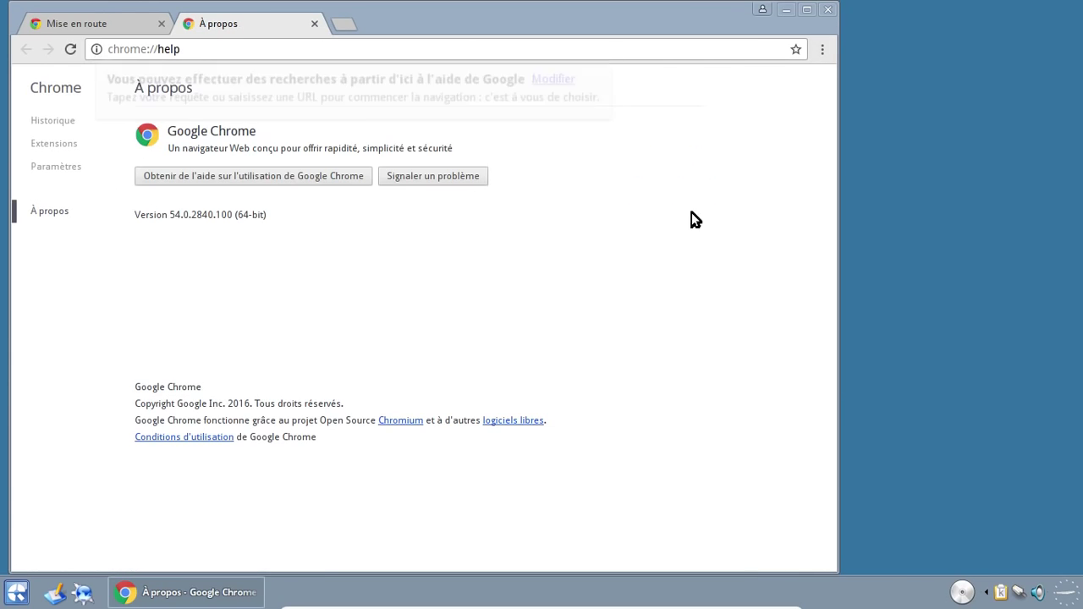
pyautogui.click(314, 24)
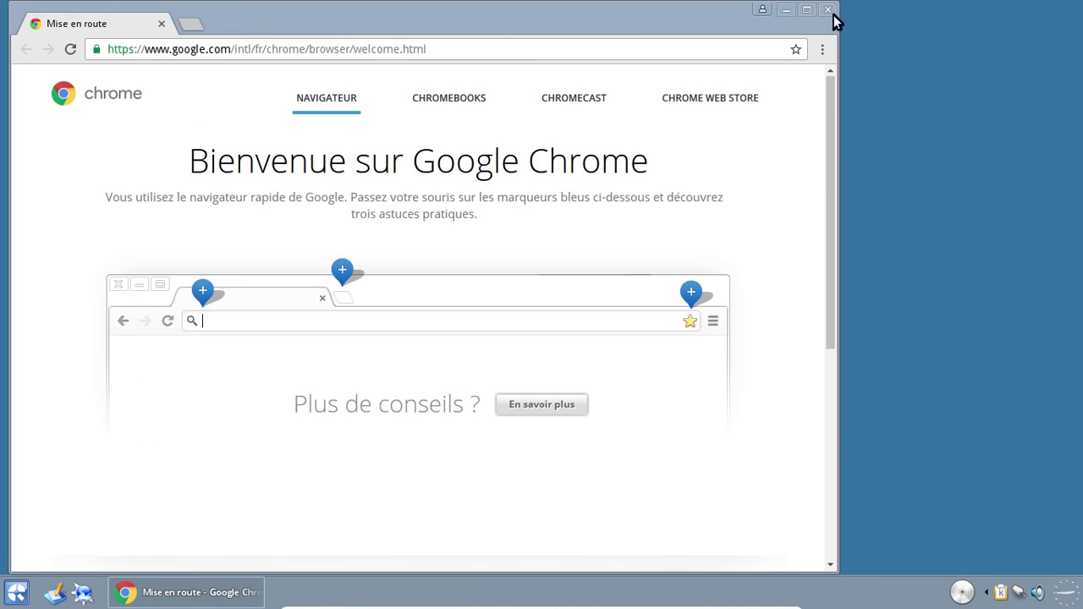
pyautogui.click(829, 10)
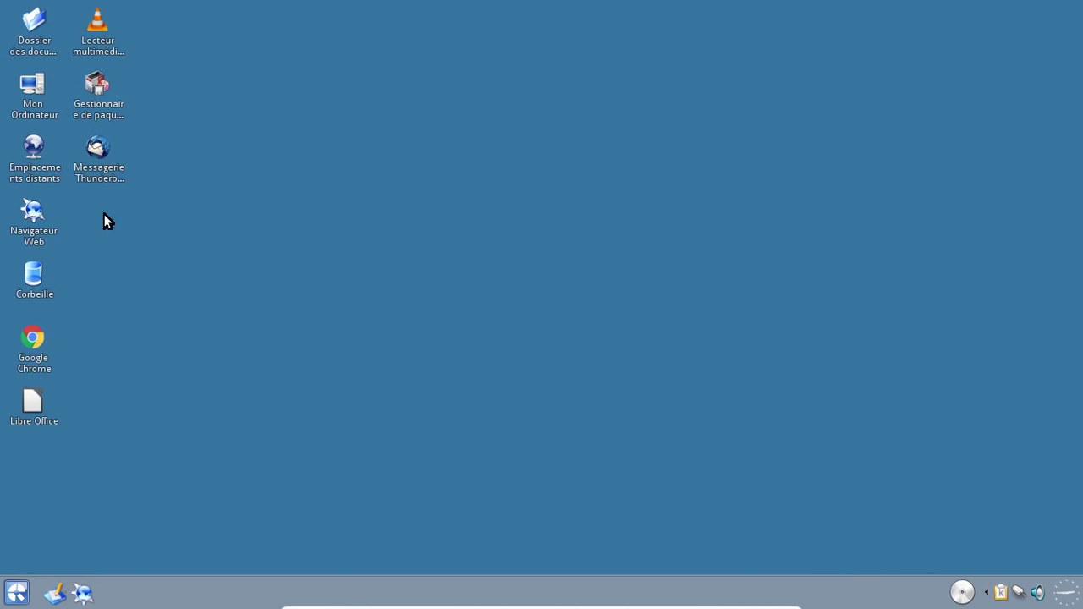
# Step: Search the start menu for "ac", "acc" and "we", and clear the search text
pyautogui.click(18, 592)
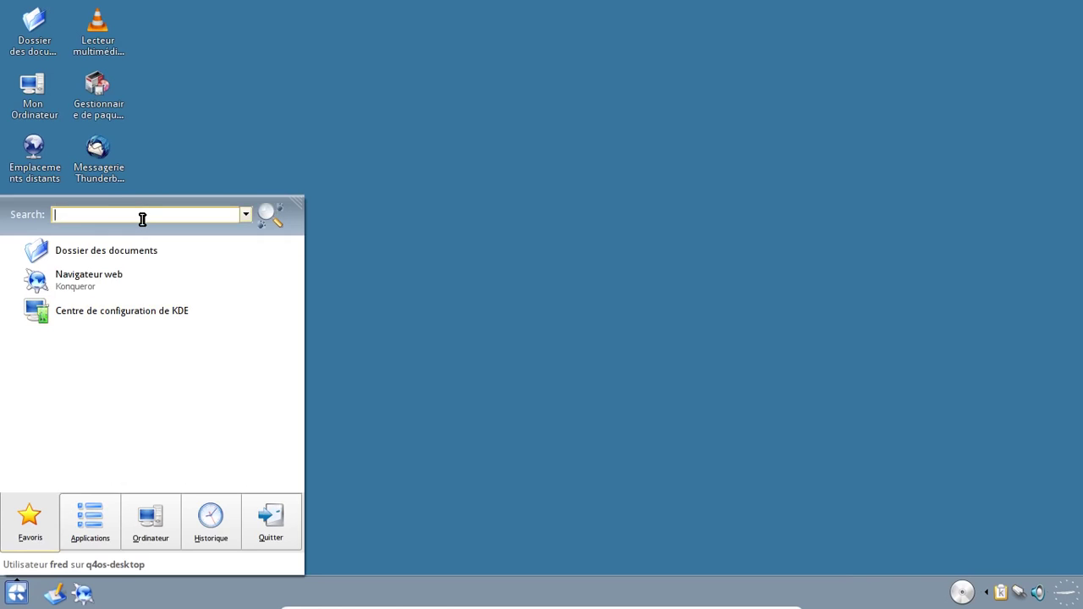
pyautogui.write('ac')
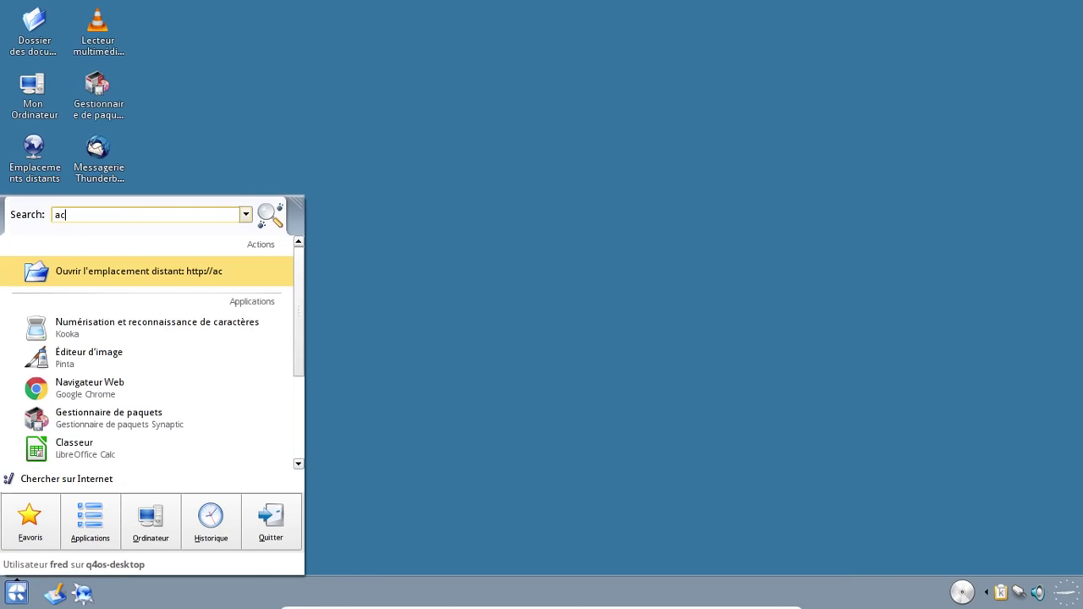
pyautogui.scroll(-3, 234, 382)
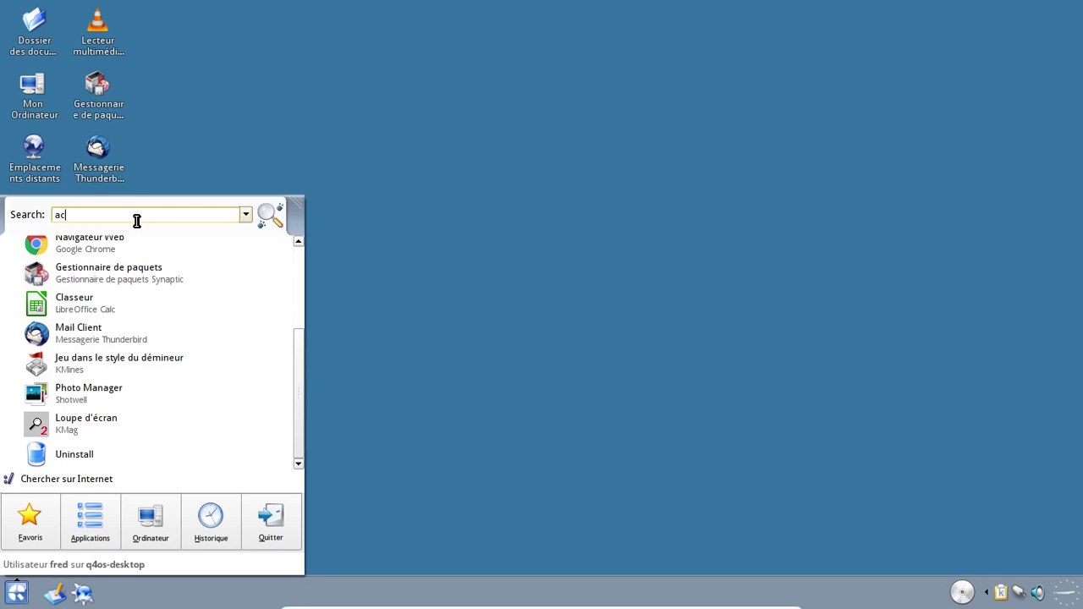
pyautogui.write('c')
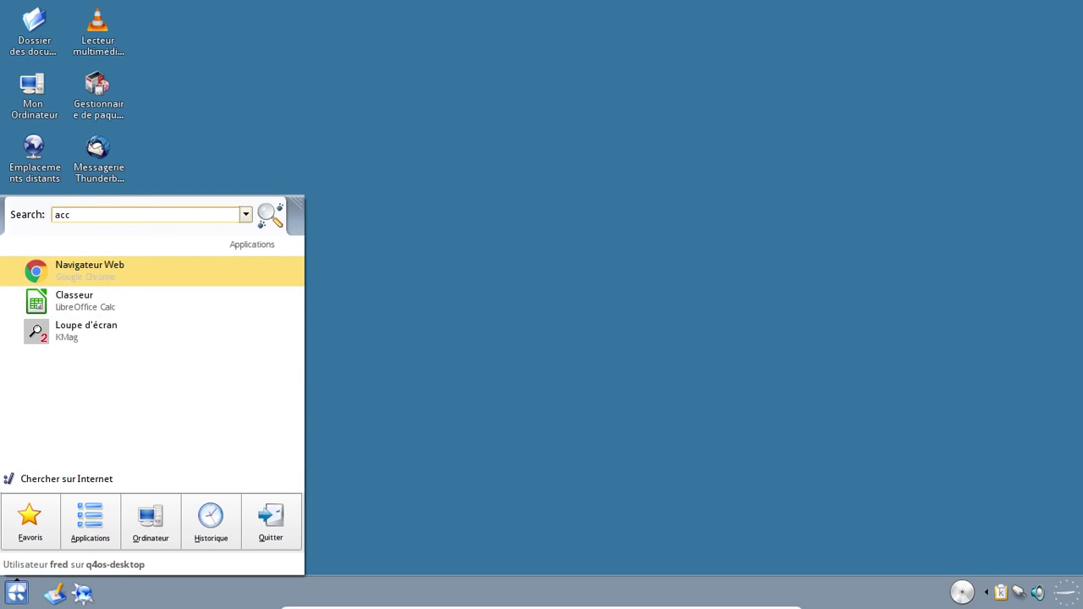
pyautogui.press('BackSpace')
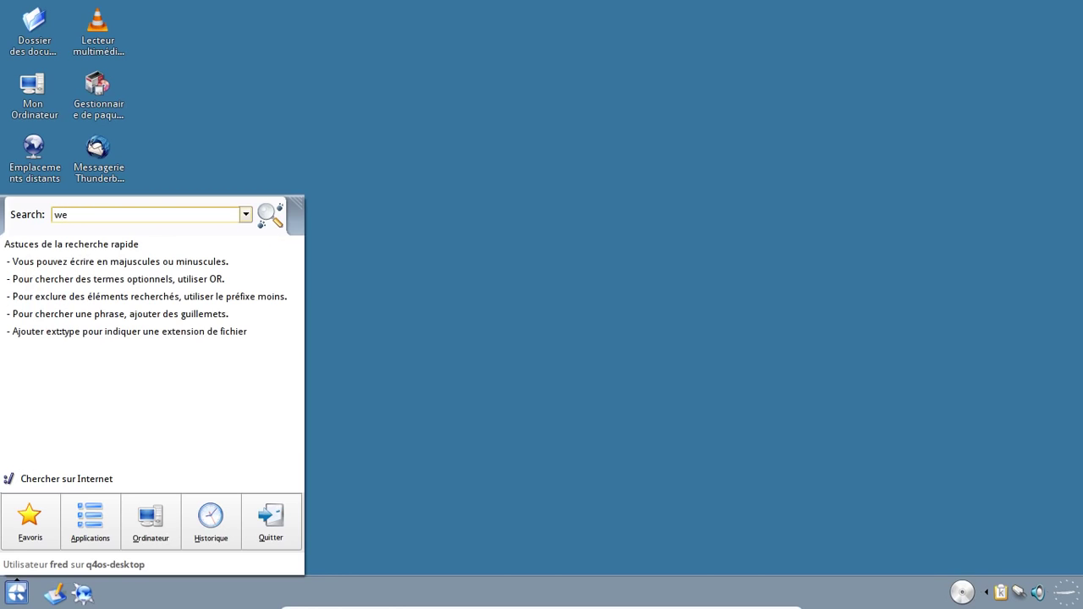
pyautogui.press('BackSpace')
pyautogui.press('BackSpace')
pyautogui.press('BackSpace')
# Step: View the Configuration category among the start menu's applications and return to the main application categories
pyautogui.click(102, 525)
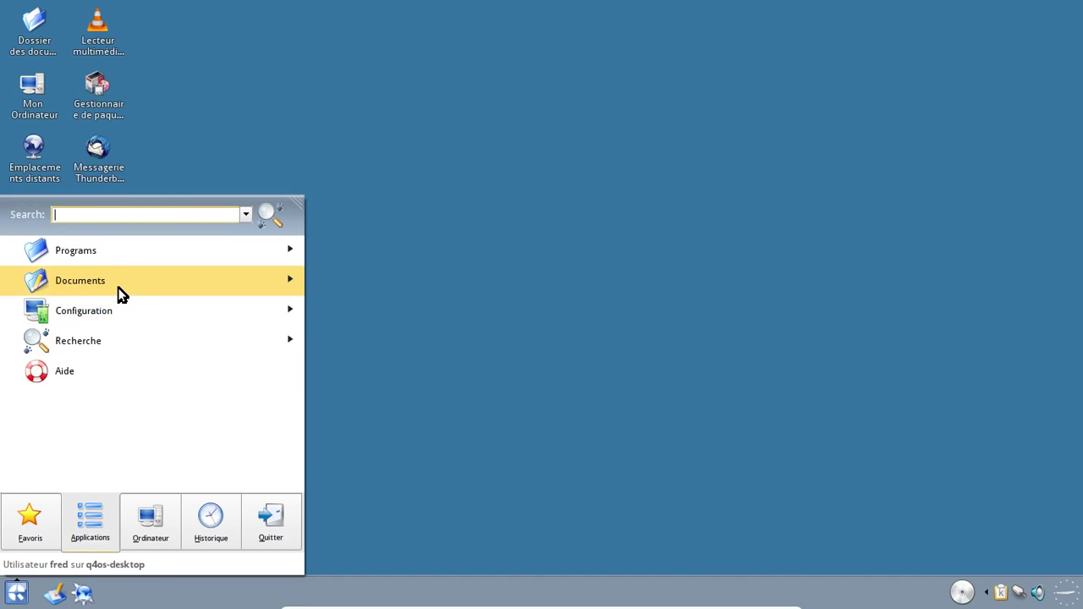
pyautogui.click(112, 316)
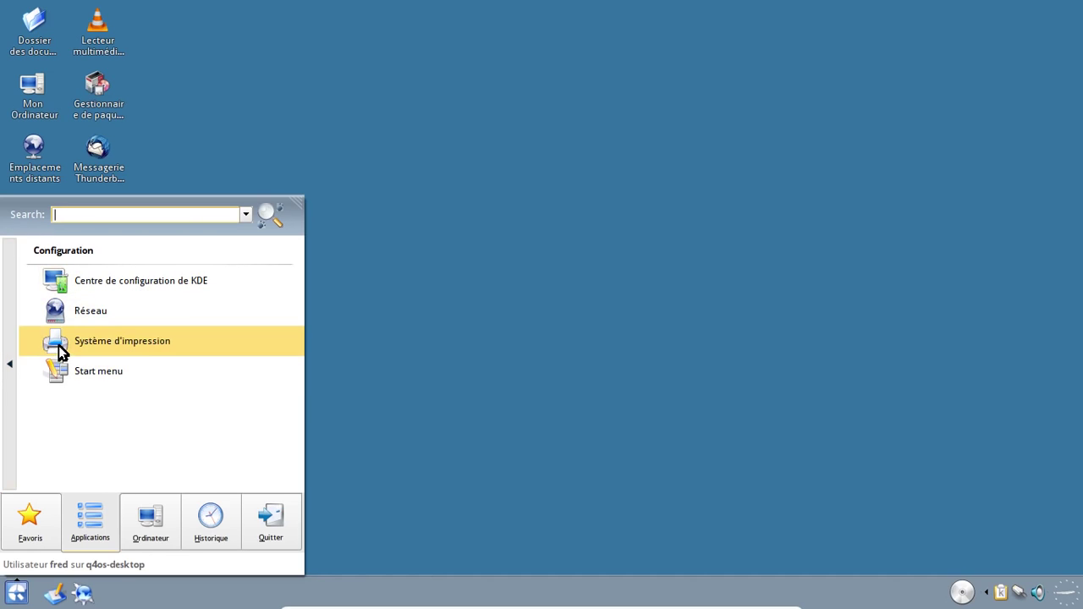
pyautogui.click(12, 375)
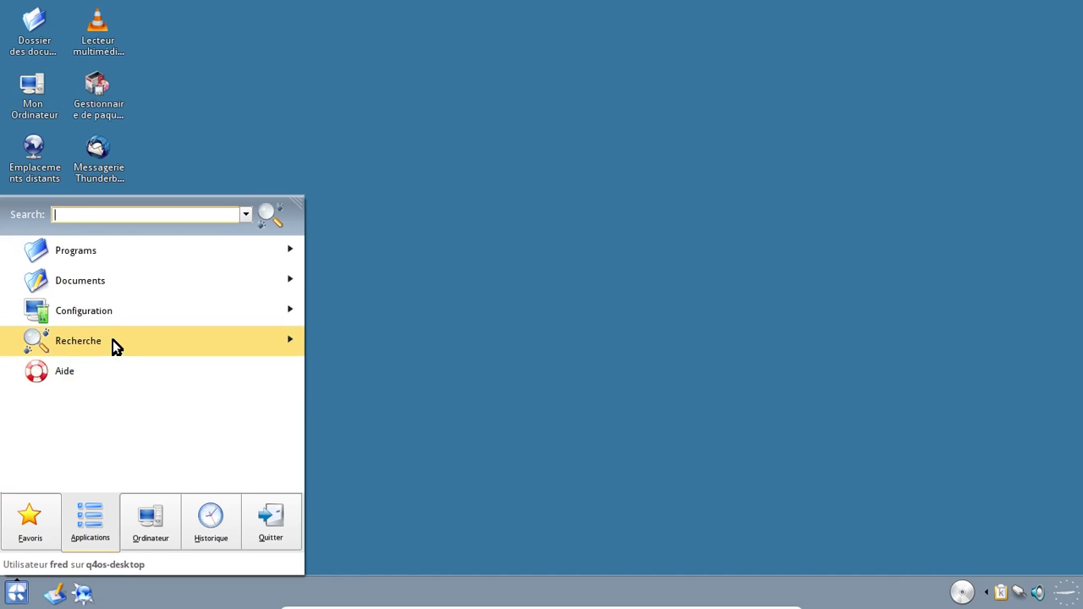
pyautogui.click(109, 315)
pyautogui.click(10, 380)
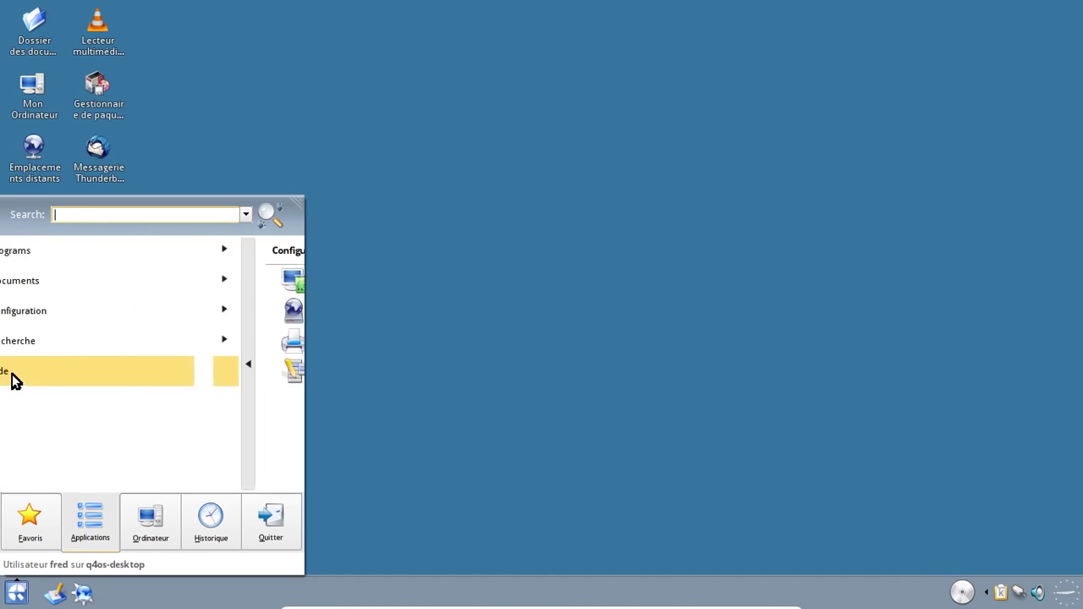
# Step: Look through the Programs category of the start menu, view its Synaptic folder, and return to the program list
pyautogui.click(81, 260)
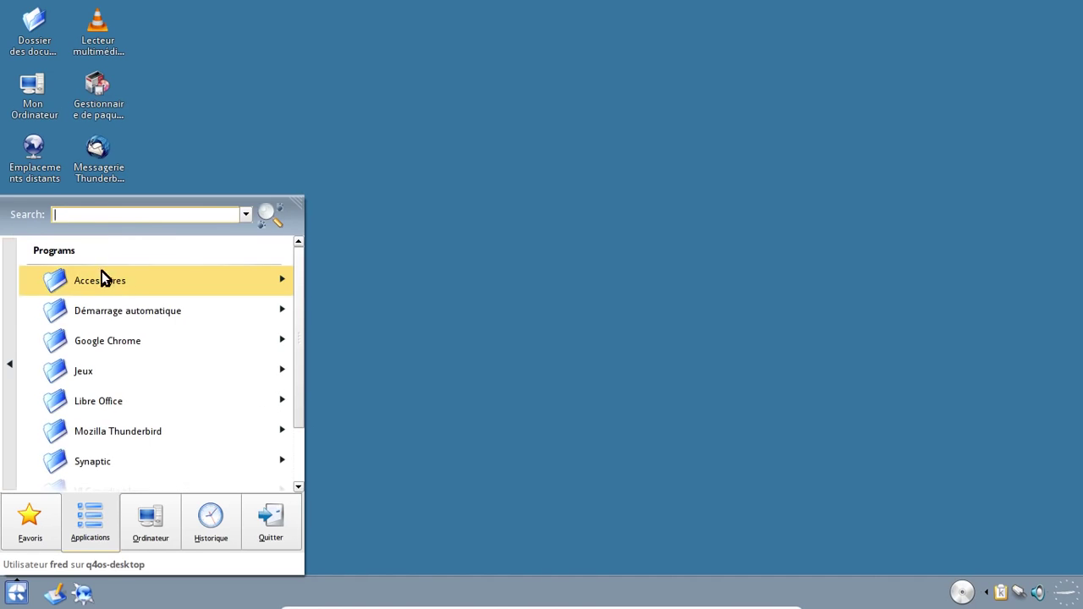
pyautogui.moveTo(301, 288); pyautogui.dragTo(303, 455)
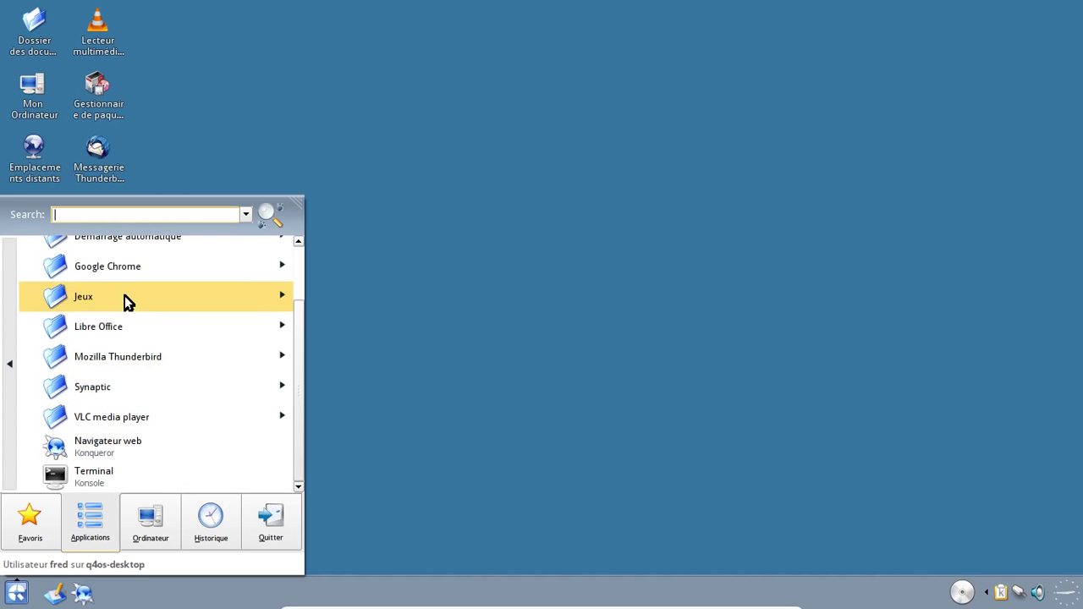
pyautogui.click(152, 389)
pyautogui.click(16, 389)
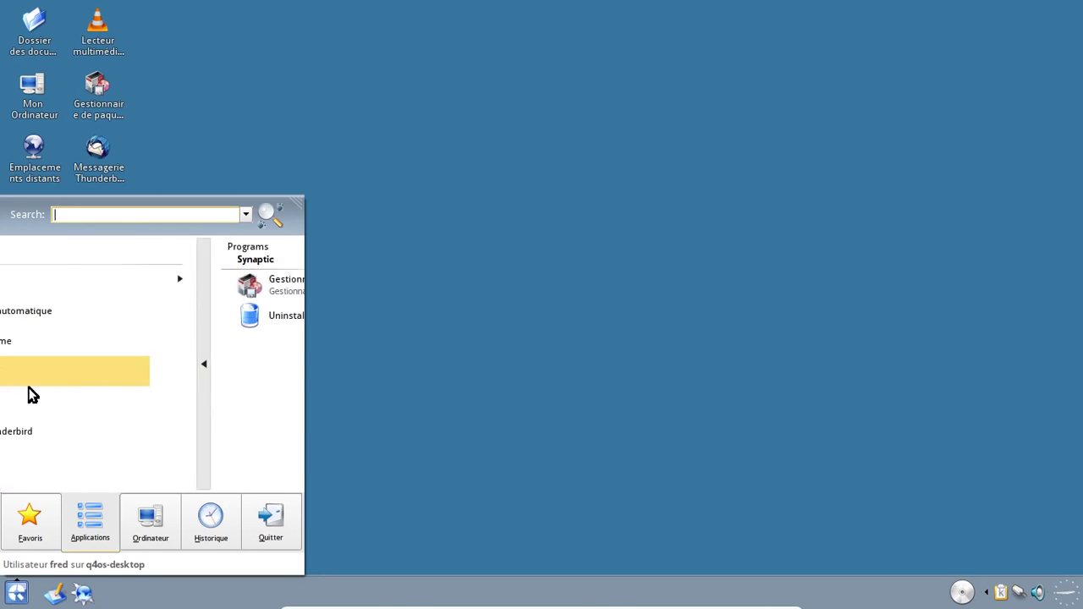
# Step: View the Jeux, Google Chrome and Démarrage automatique program folders, return to the favourites, and close the start menu
pyautogui.click(89, 385)
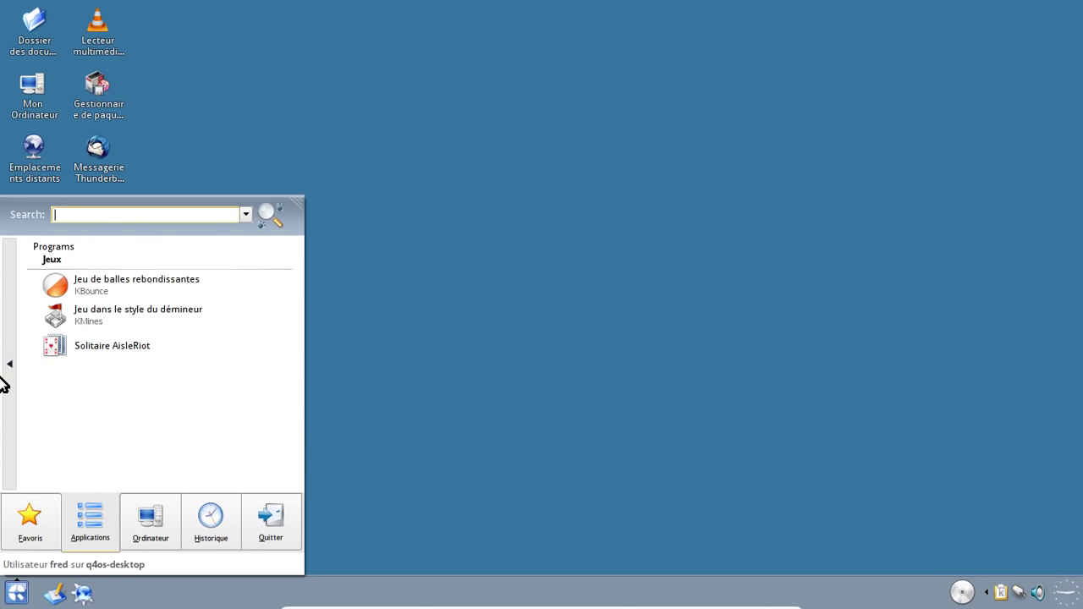
pyautogui.click(4, 379)
pyautogui.click(91, 349)
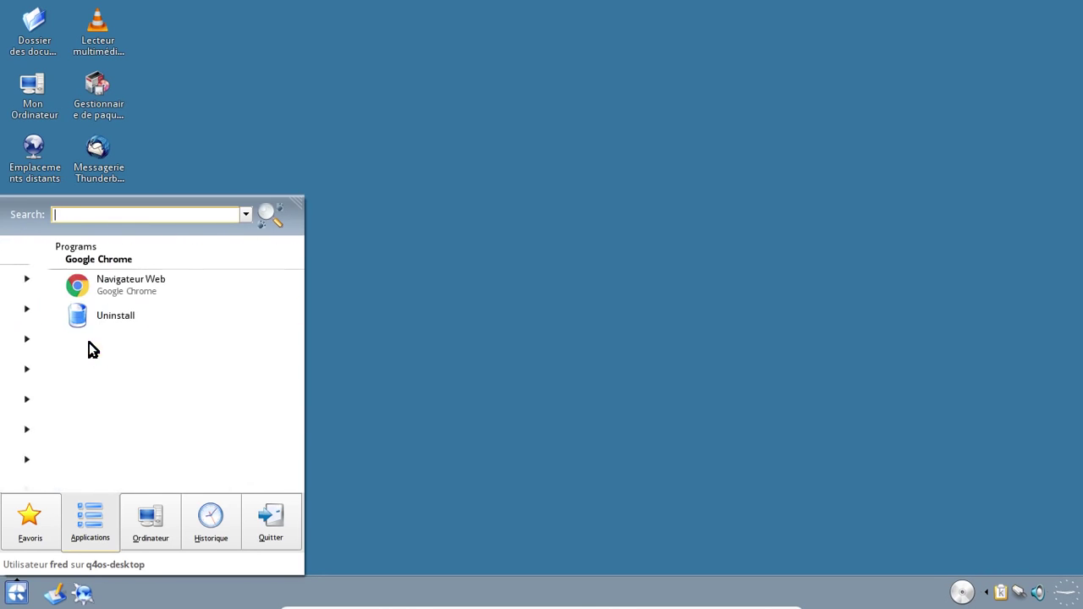
pyautogui.click(8, 365)
pyautogui.click(112, 318)
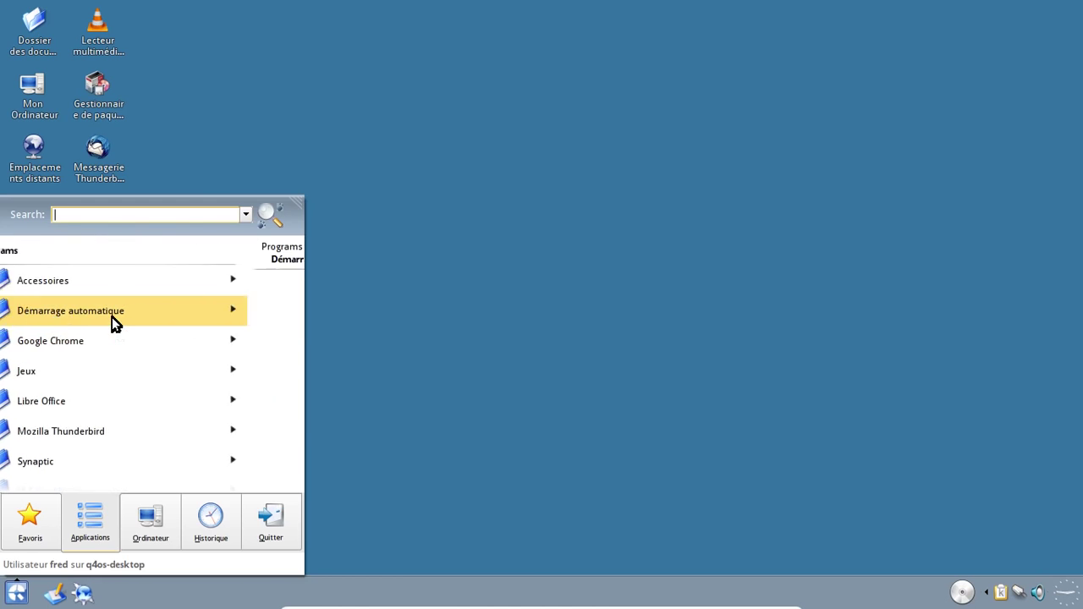
pyautogui.click(9, 362)
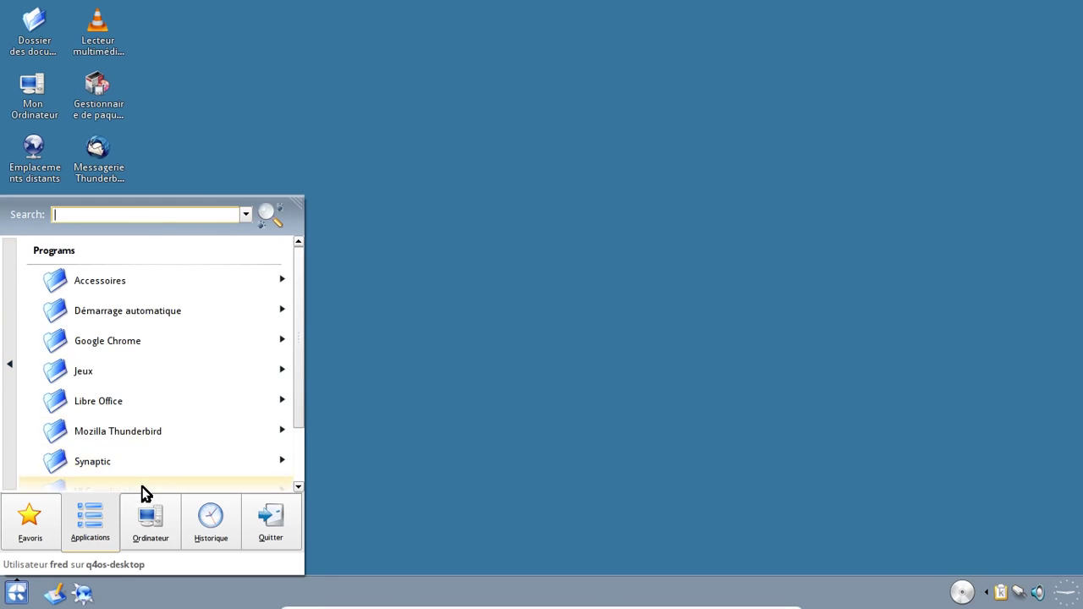
pyautogui.moveTo(43, 522)
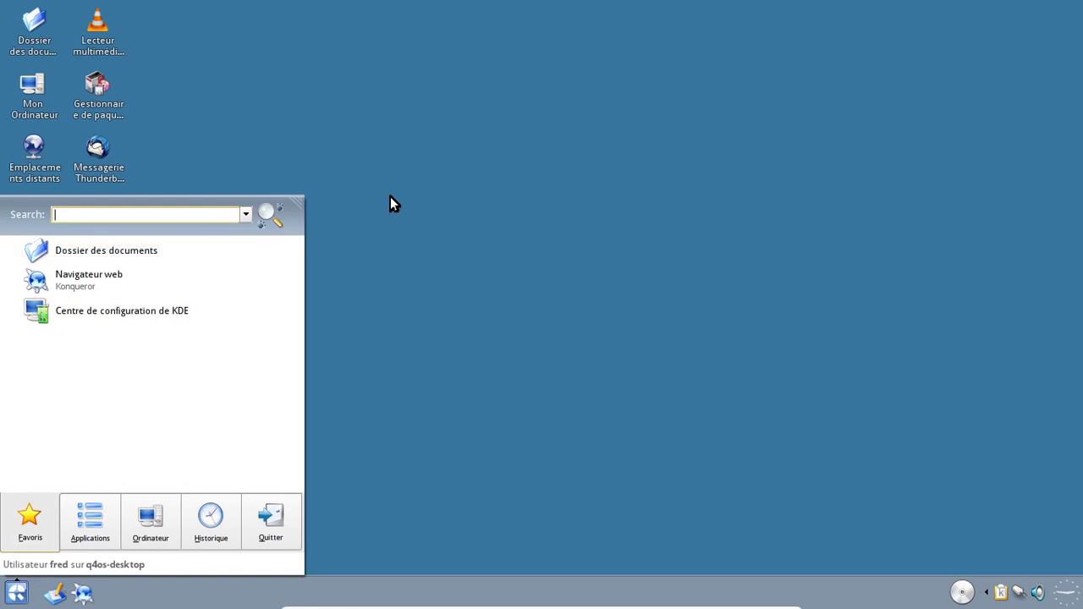
pyautogui.click(320, 289)
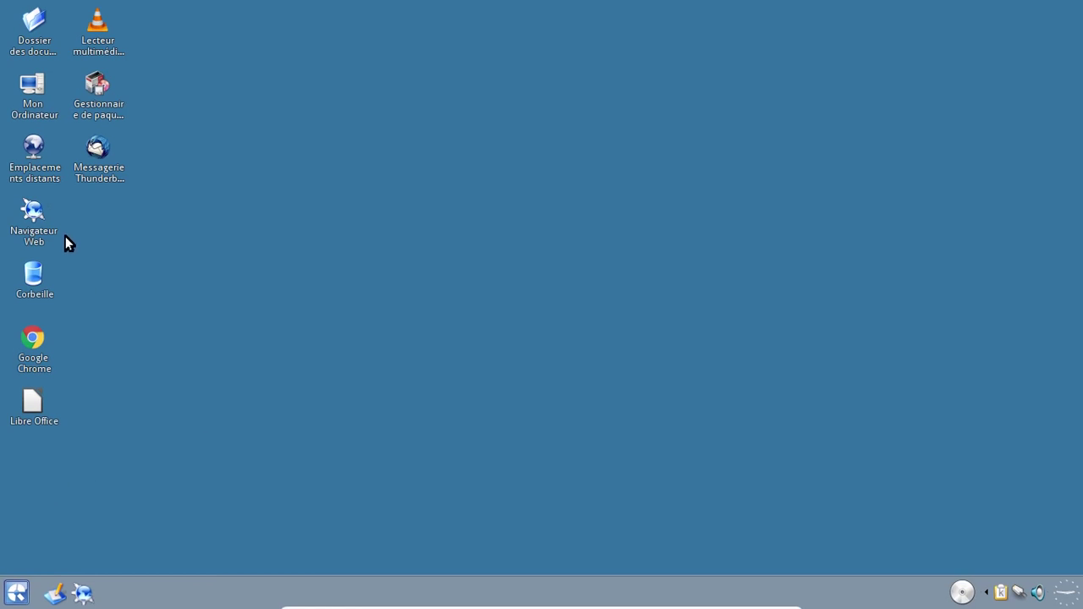
# Step: Launch the Konqueror web browser from the desktop, view À propos de Konqueror, and close the information window
pyautogui.doubleClick(34, 216)
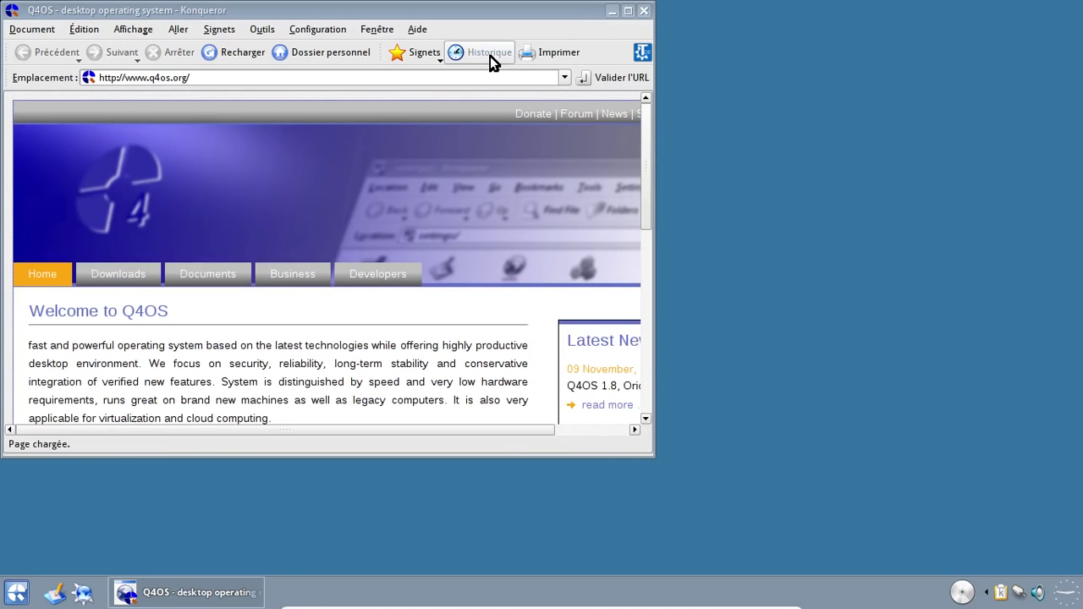
pyautogui.click(418, 29)
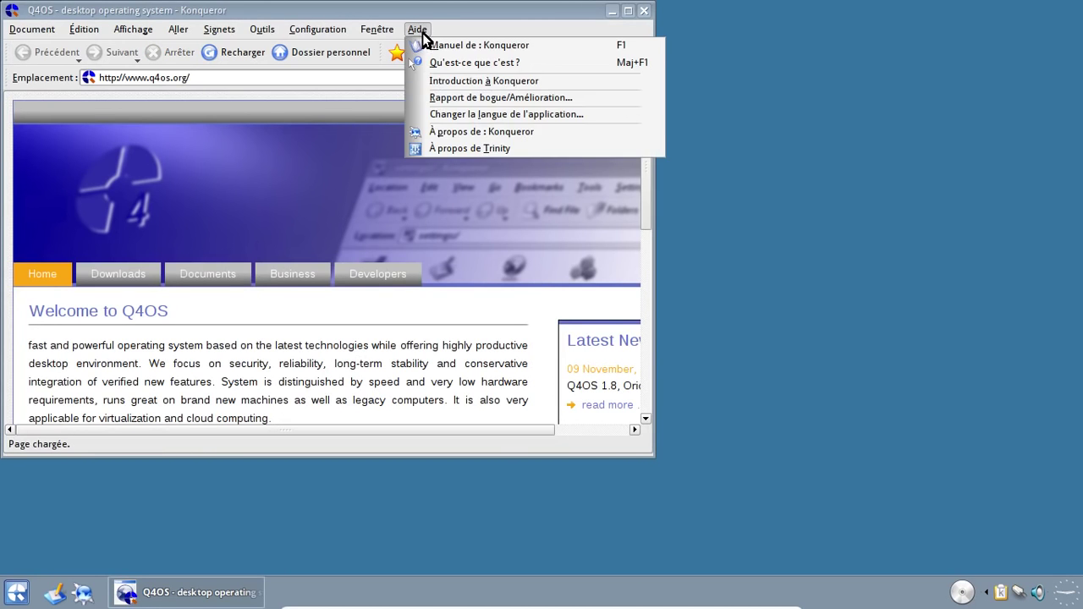
pyautogui.click(468, 133)
pyautogui.click(509, 327)
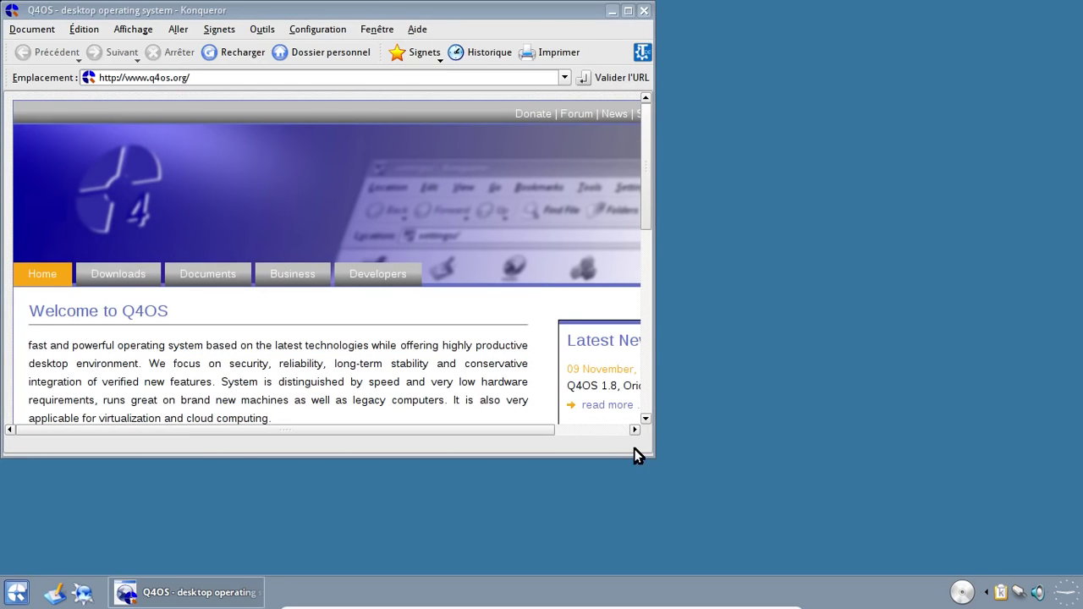
# Step: Enlarge the browser window and read the Q4OS 1.8, Orion news entry and the older posts on the Q4OS blog
pyautogui.moveTo(654, 456); pyautogui.dragTo(887, 553)
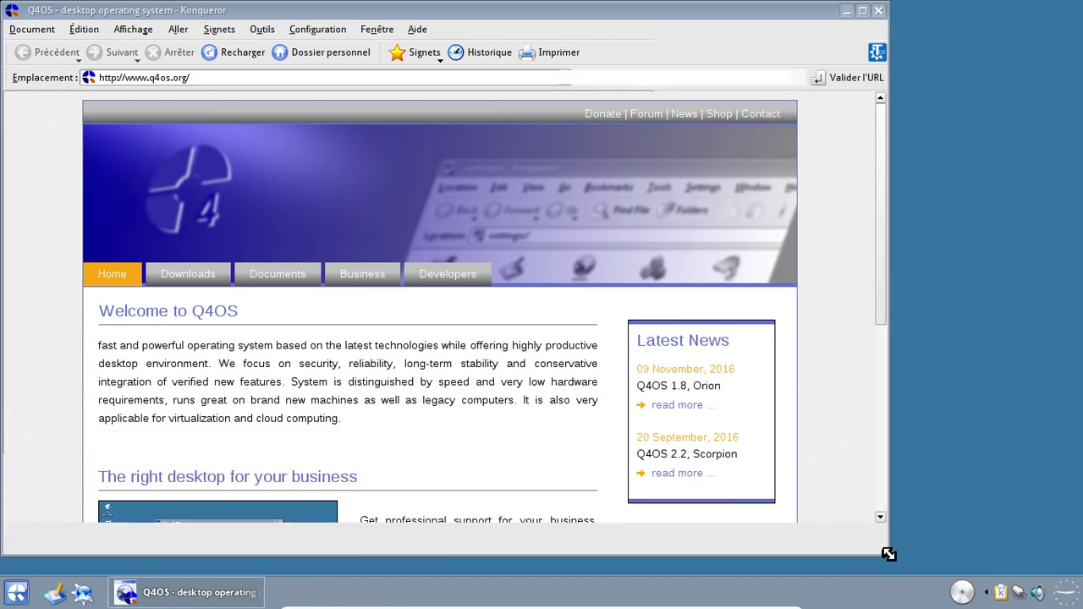
pyautogui.click(687, 406)
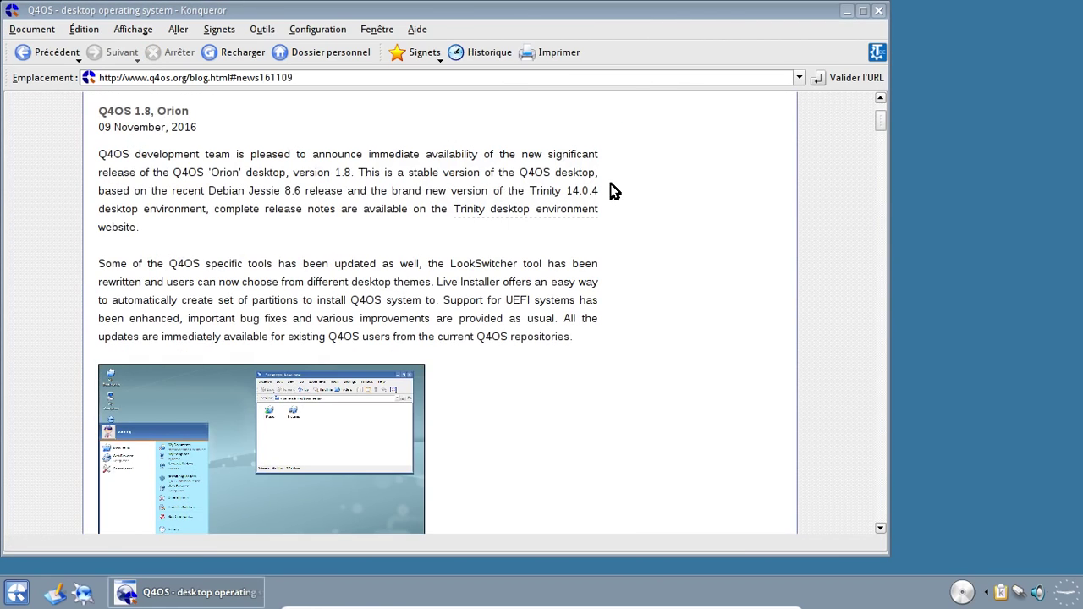
pyautogui.scroll(-5, 614, 190)
pyautogui.scroll(4, 614, 189)
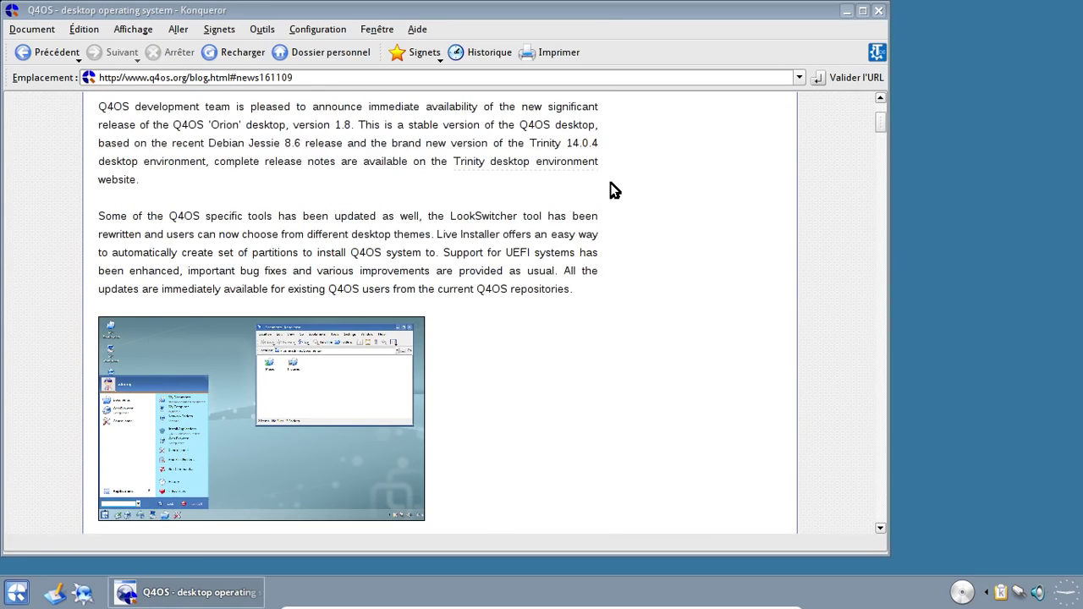
pyautogui.scroll(3, 610, 182)
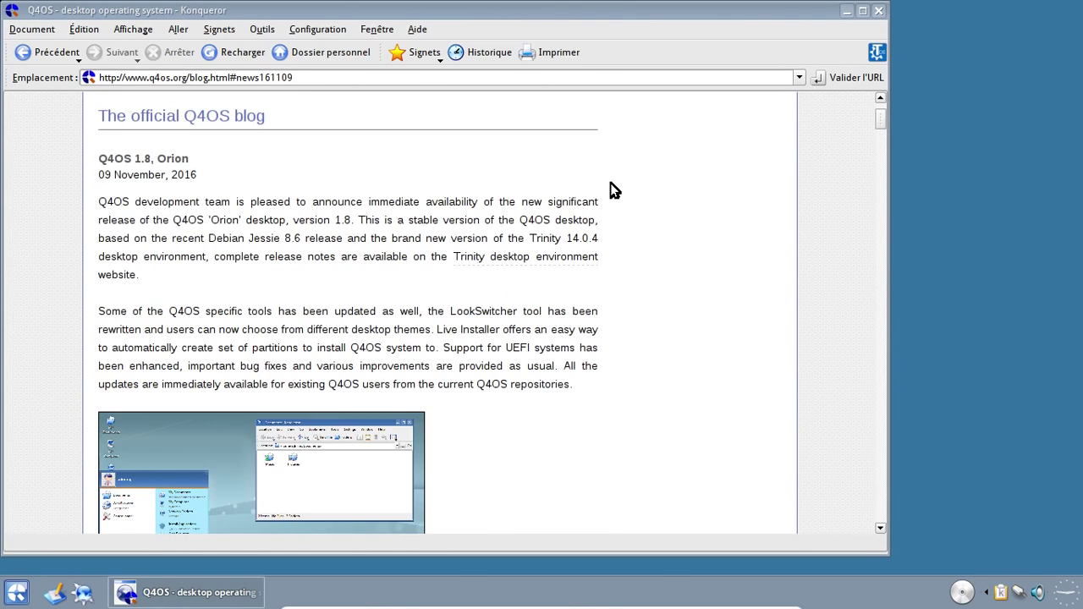
pyautogui.scroll(-16, 612, 188)
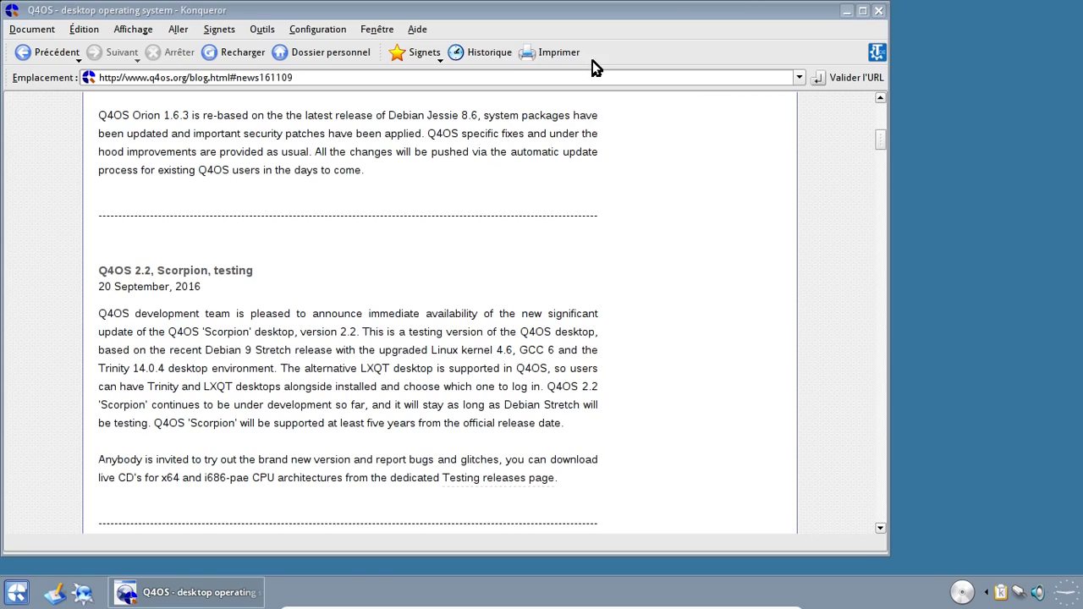
# Step: Load html5test.com to check the browser's HTML5 score, and close Konqueror
pyautogui.tripleClick(434, 76)
pyautogui.write('html')
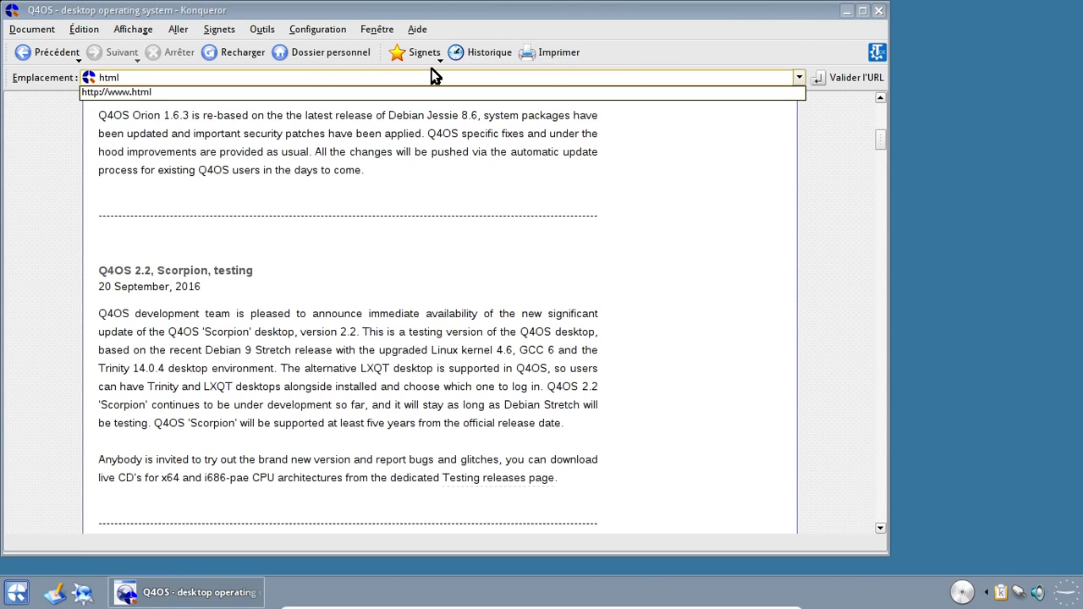
pyautogui.write('5test.com')
pyautogui.press('Return')
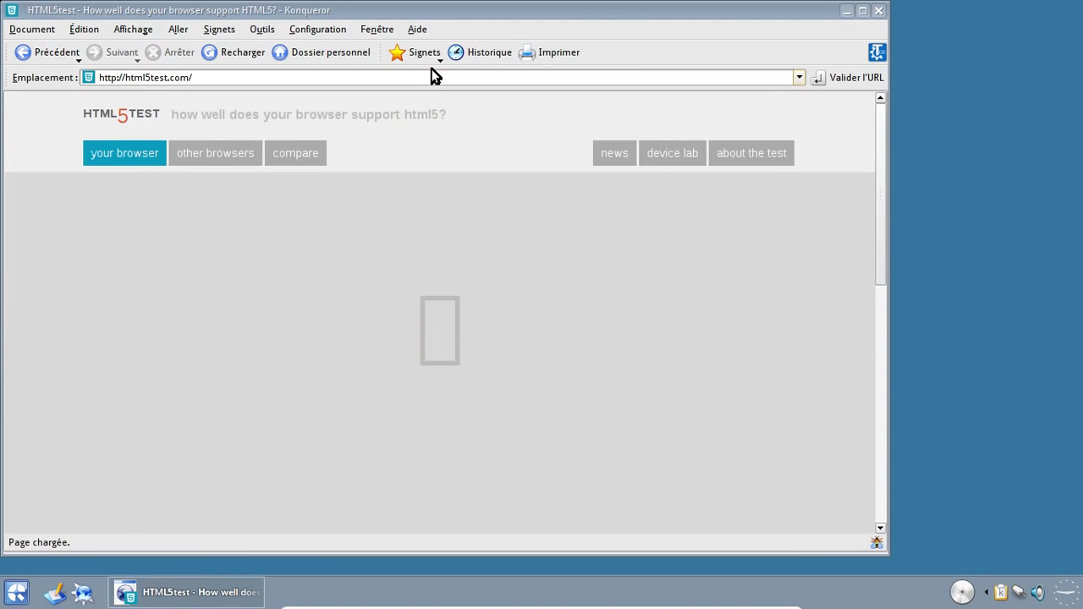
pyautogui.moveTo(882, 115)
pyautogui.mouseDown()
pyautogui.moveTo(881, 139)
pyautogui.moveTo(880, 115)
pyautogui.mouseUp()
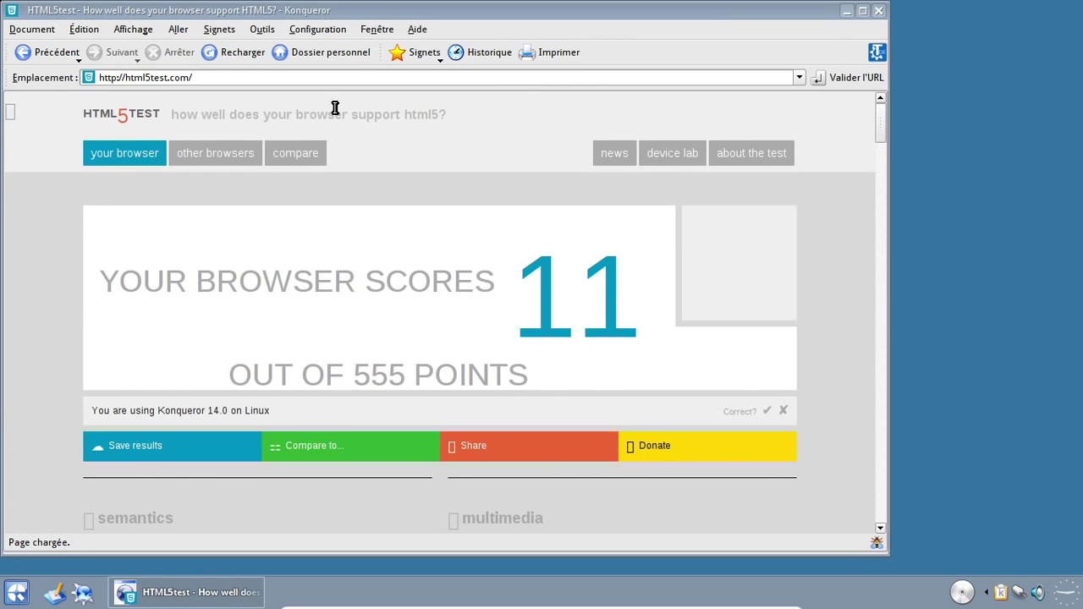
pyautogui.click(878, 11)
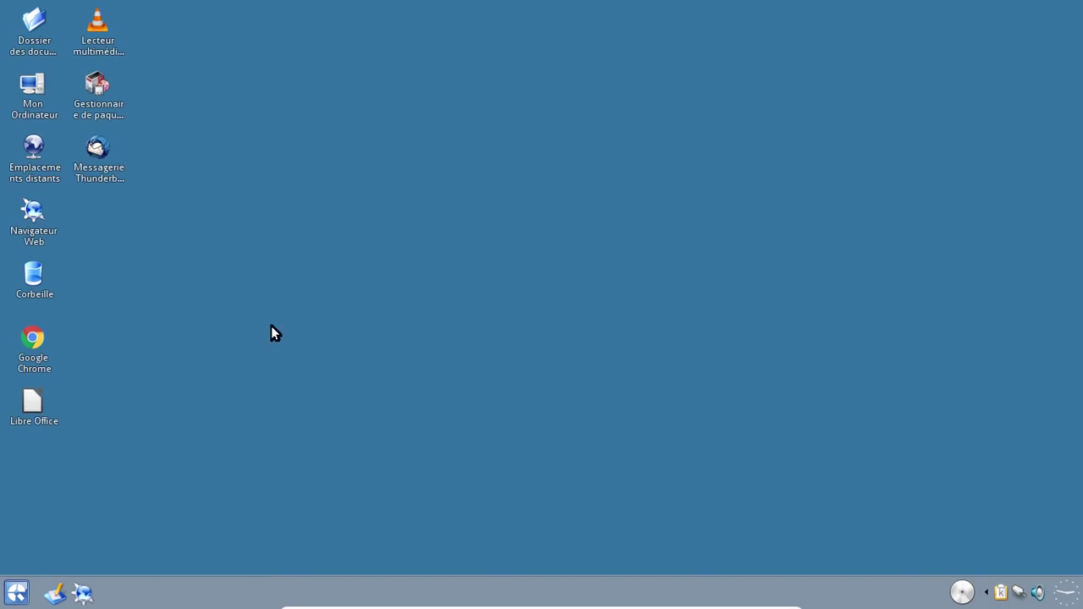
# Step: Open the configuration of the desktop panel from the start button and display the Barre des tâches settings
pyautogui.click(14, 594)
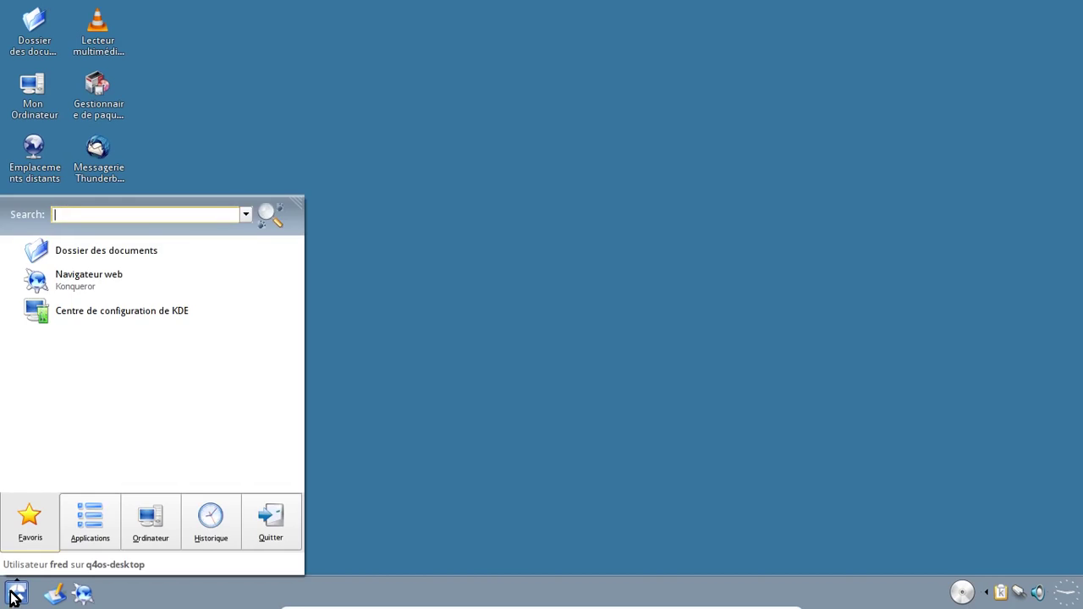
pyautogui.click(15, 594)
pyautogui.rightClick(11, 593)
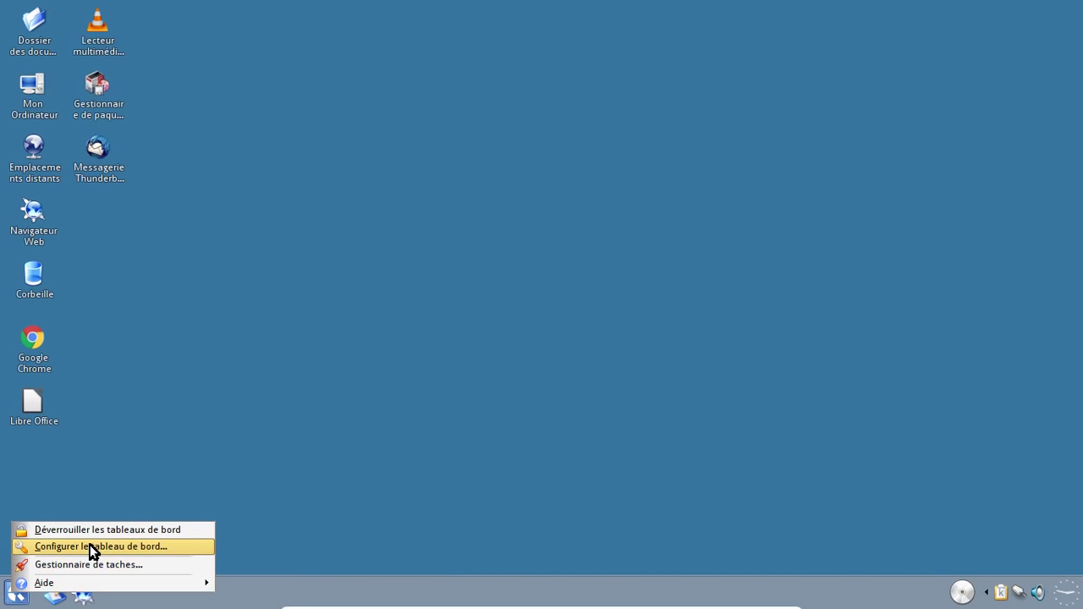
pyautogui.moveTo(105, 584)
pyautogui.click(95, 548)
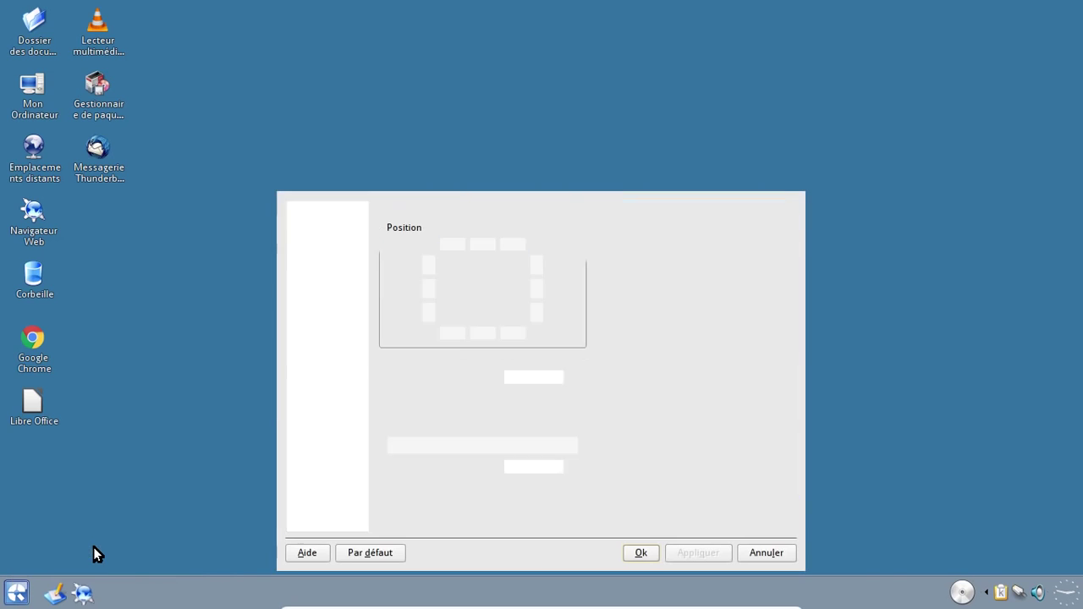
pyautogui.click(327, 400)
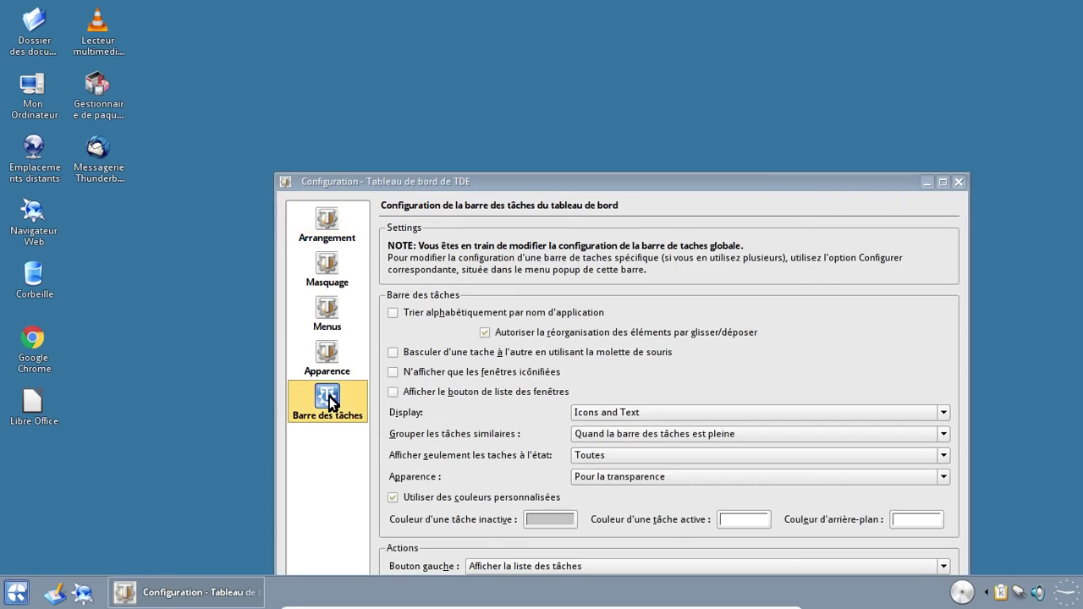
# Step: Set the TDE menu style to Bourbon in the Menus settings, and close the panel configuration
pyautogui.click(326, 311)
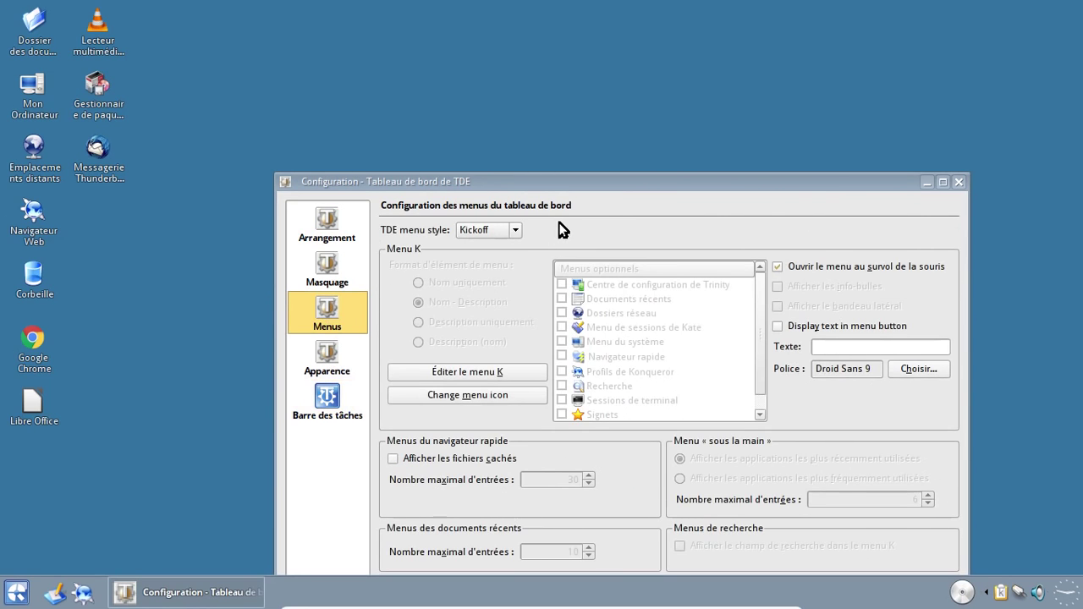
pyautogui.click(516, 230)
pyautogui.click(497, 259)
pyautogui.moveTo(648, 188); pyautogui.dragTo(527, 19)
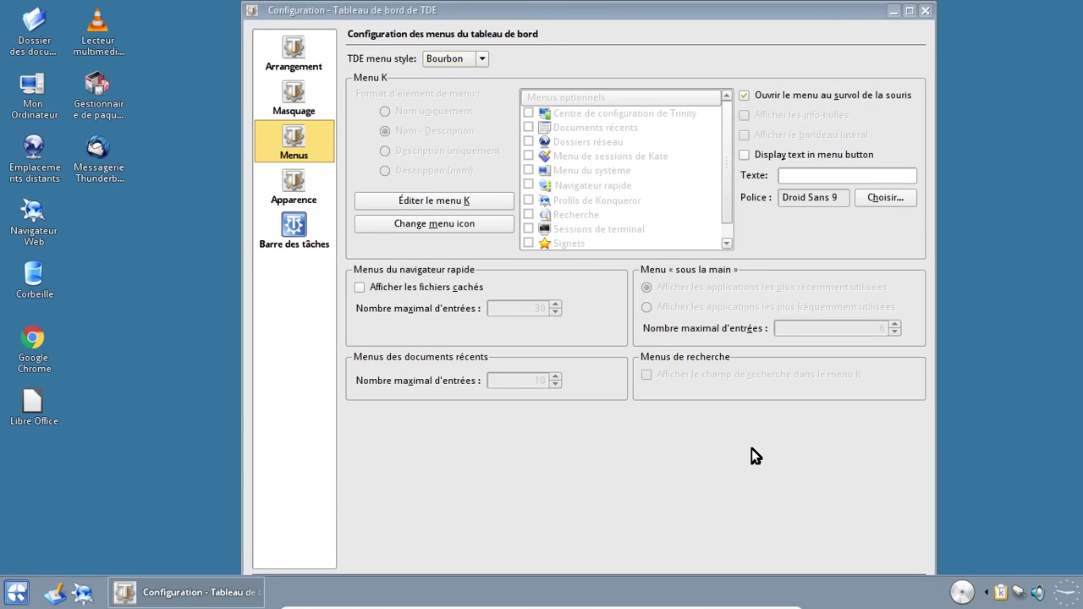
pyautogui.click(925, 12)
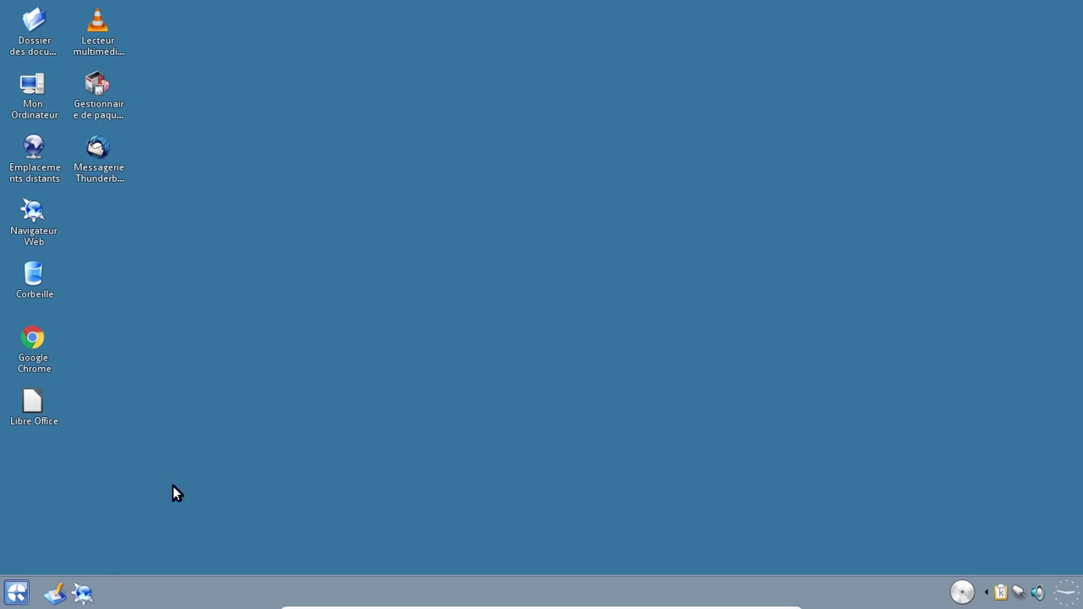
# Step: Open the Q4OS Software Centre from the start menu, move its window clear of the desktop icons, and browse the available applications
pyautogui.click(17, 592)
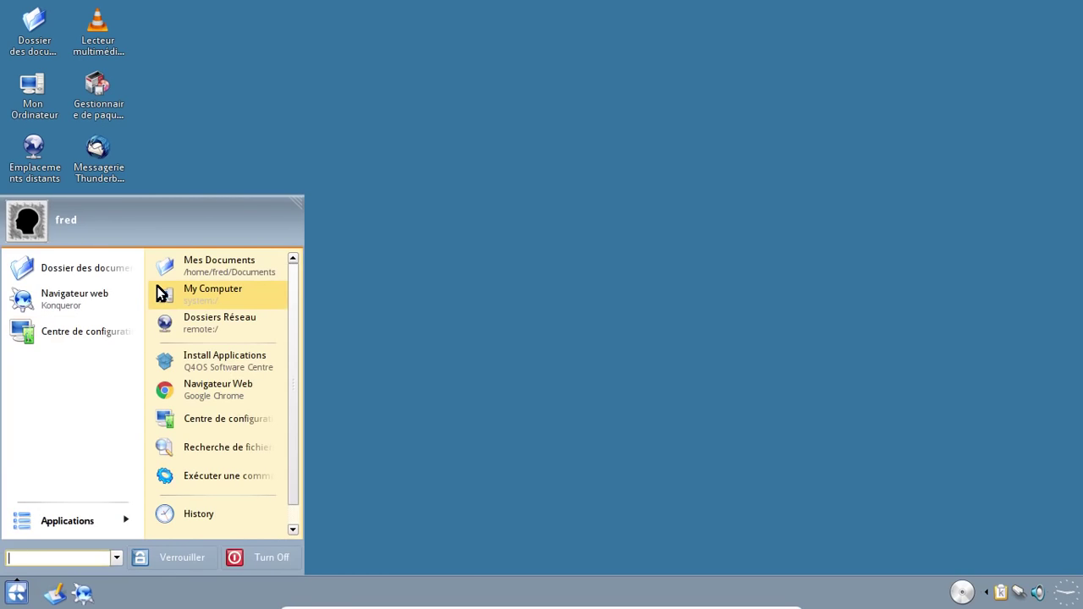
pyautogui.click(235, 366)
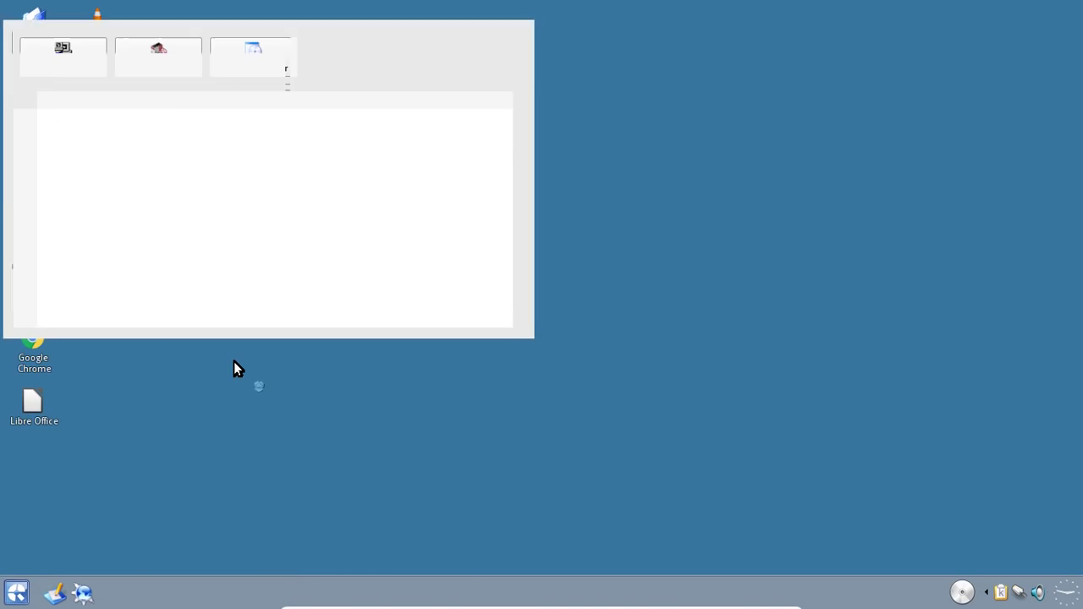
pyautogui.moveTo(246, 14); pyautogui.dragTo(500, 66)
pyautogui.scroll(-2, 608, 272)
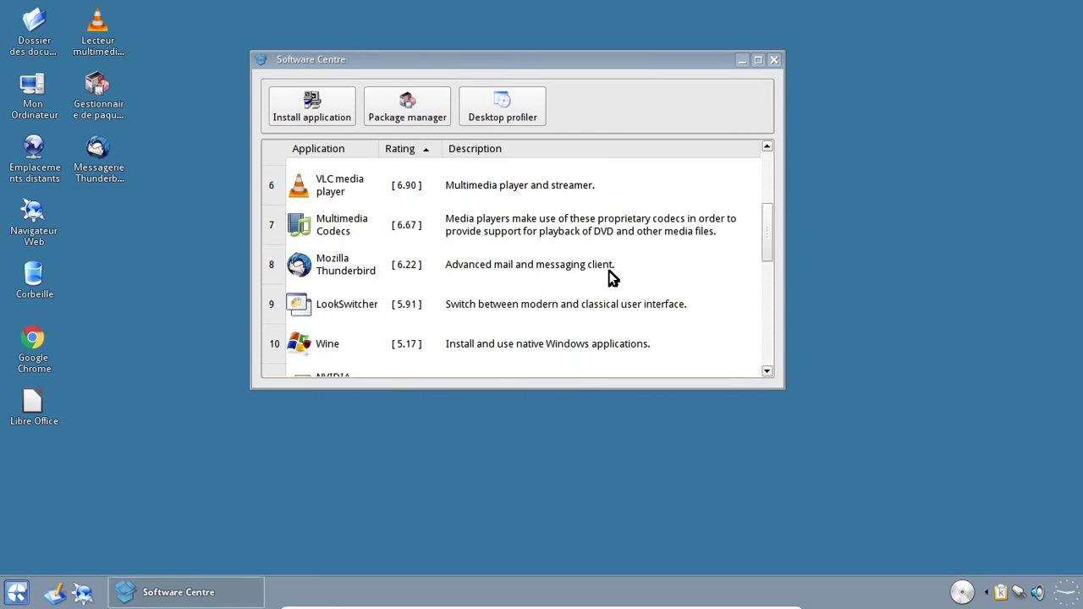
pyautogui.scroll(-2, 609, 273)
pyautogui.scroll(4, 609, 273)
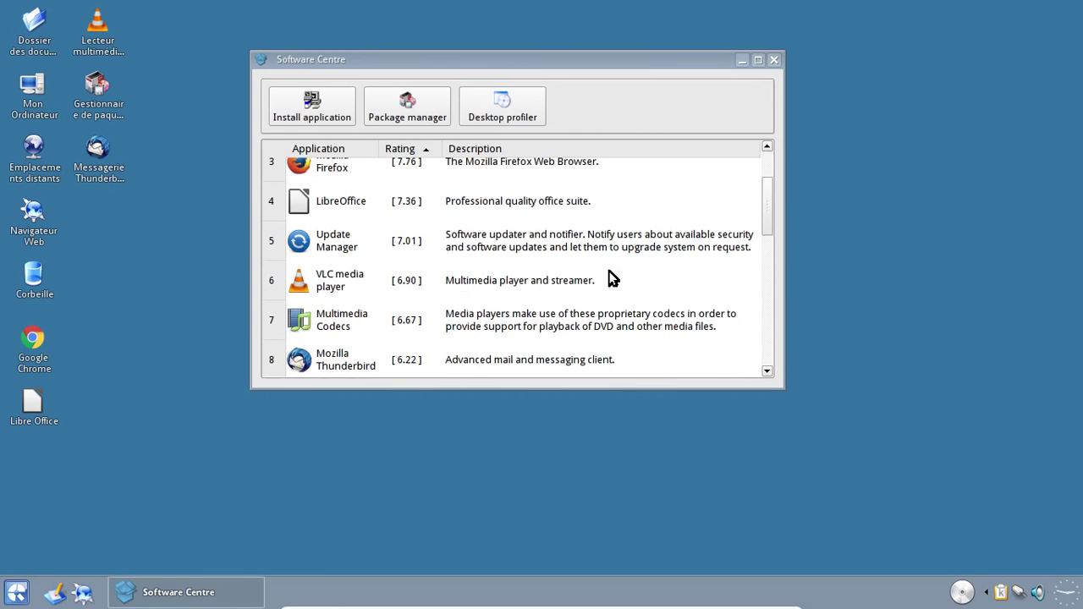
# Step: Start installing Mozilla Firefox from the Software Centre through its setup wizard
pyautogui.click(498, 256)
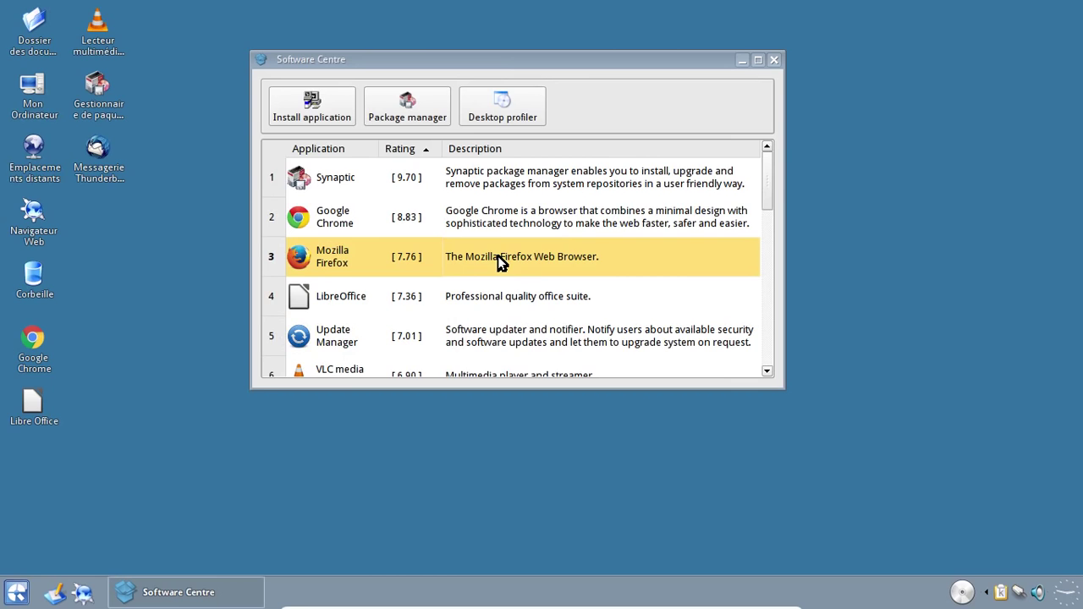
pyautogui.click(318, 105)
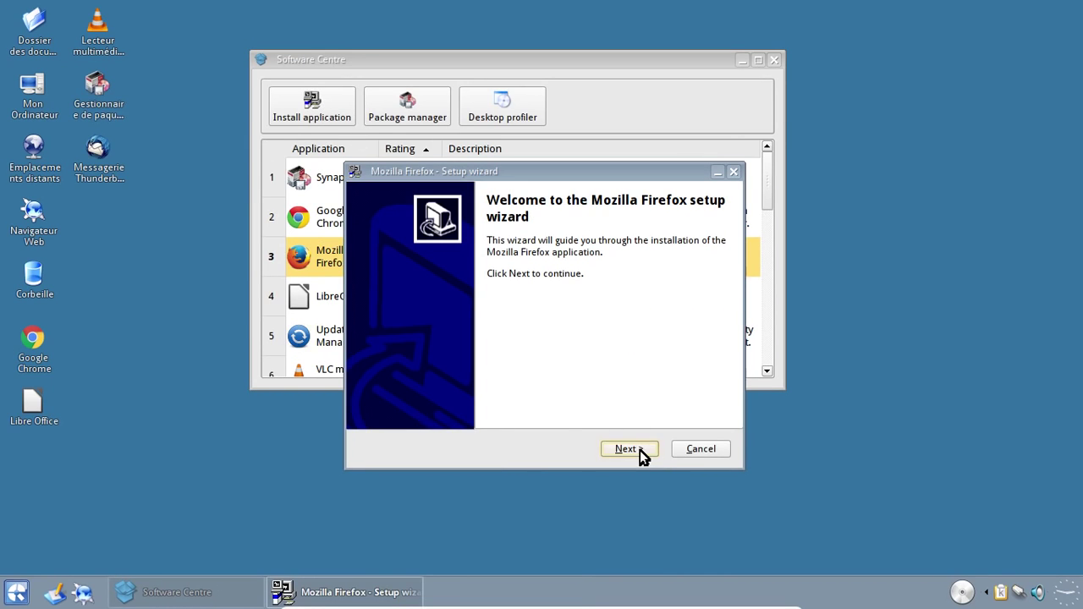
pyautogui.click(628, 450)
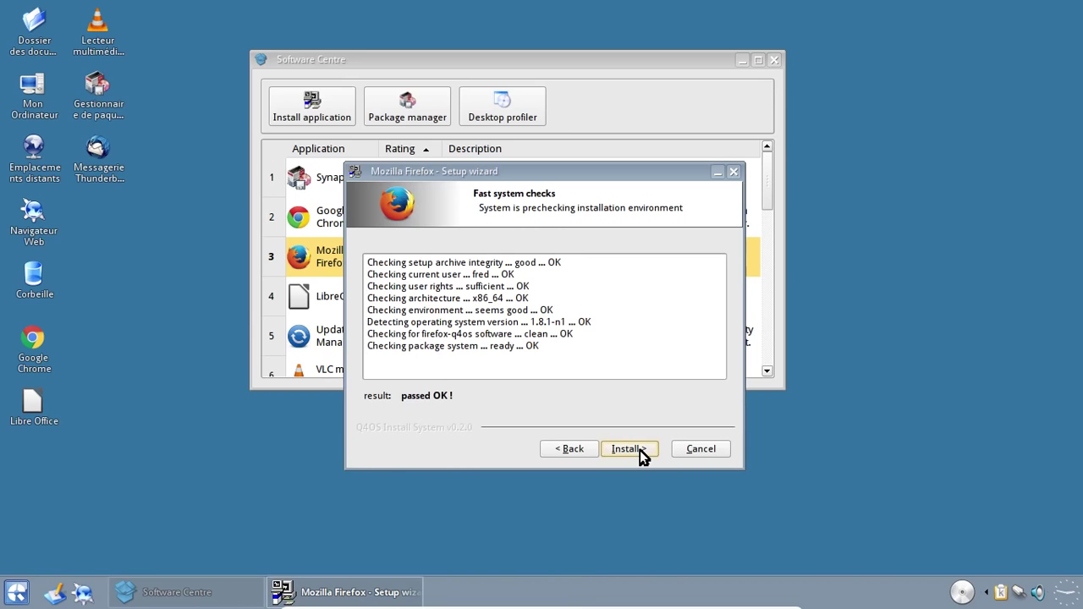
pyautogui.click(640, 450)
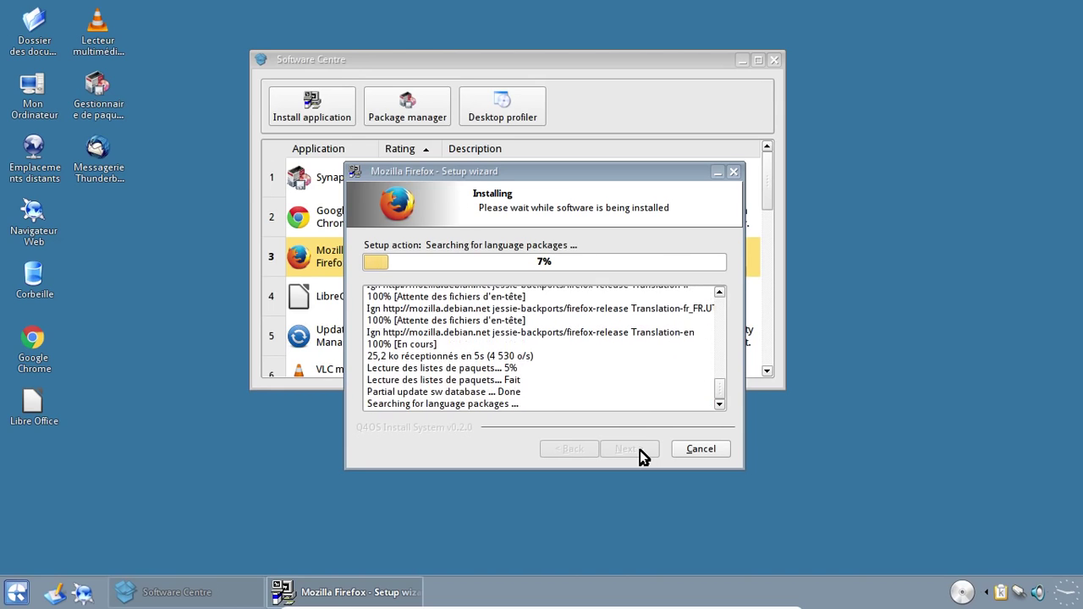
pyautogui.scroll(2, 717, 306)
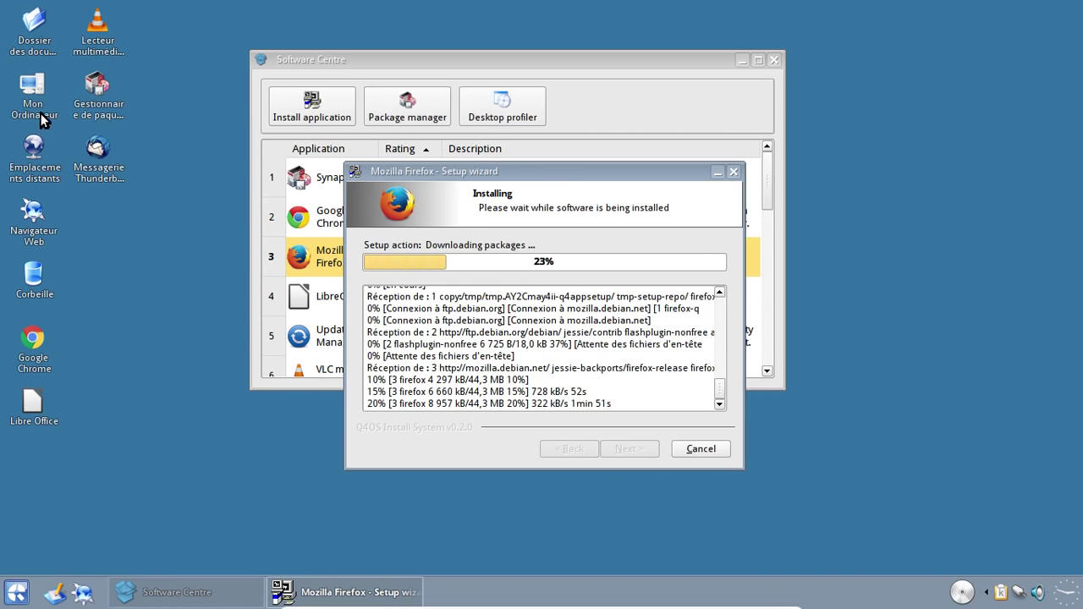
# Step: Look through the Graphisme applications under Programs, Accessoires in the start menu, and return to the Accessoires list
pyautogui.click(18, 590)
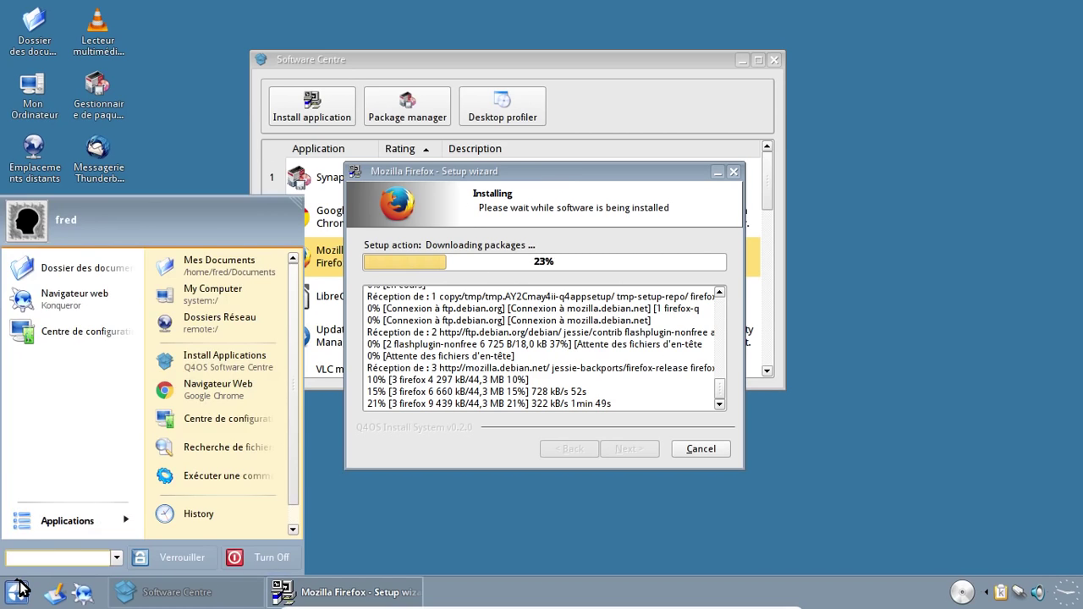
pyautogui.moveTo(85, 524)
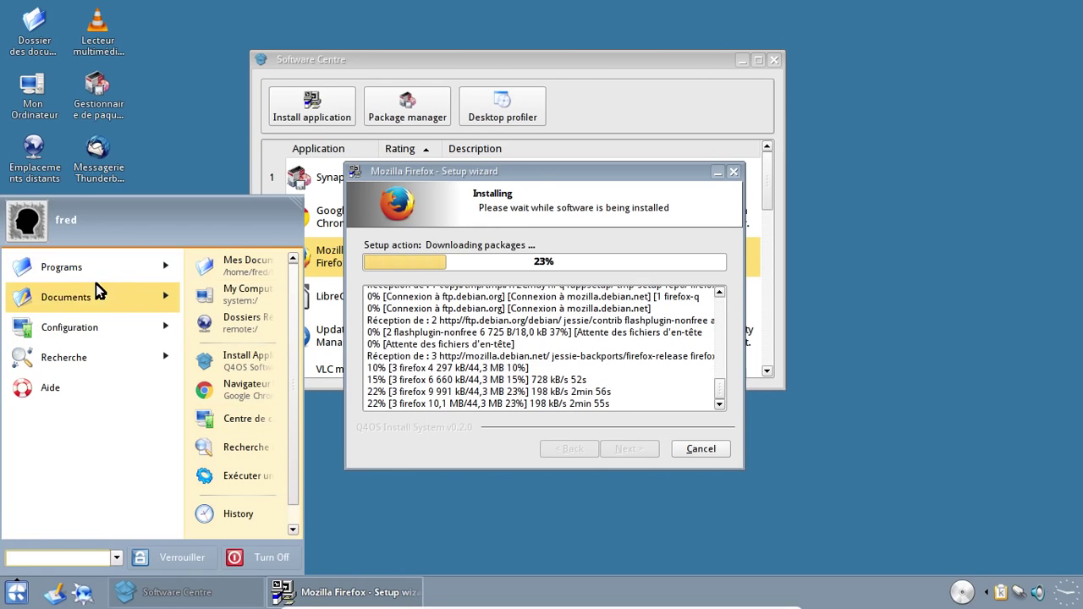
pyautogui.click(81, 269)
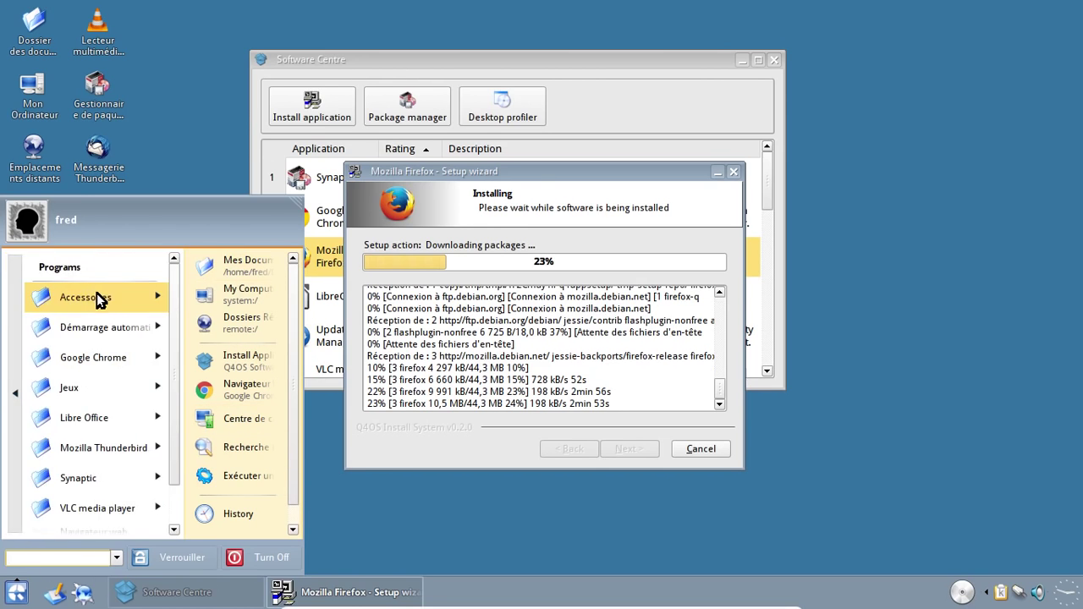
pyautogui.click(96, 293)
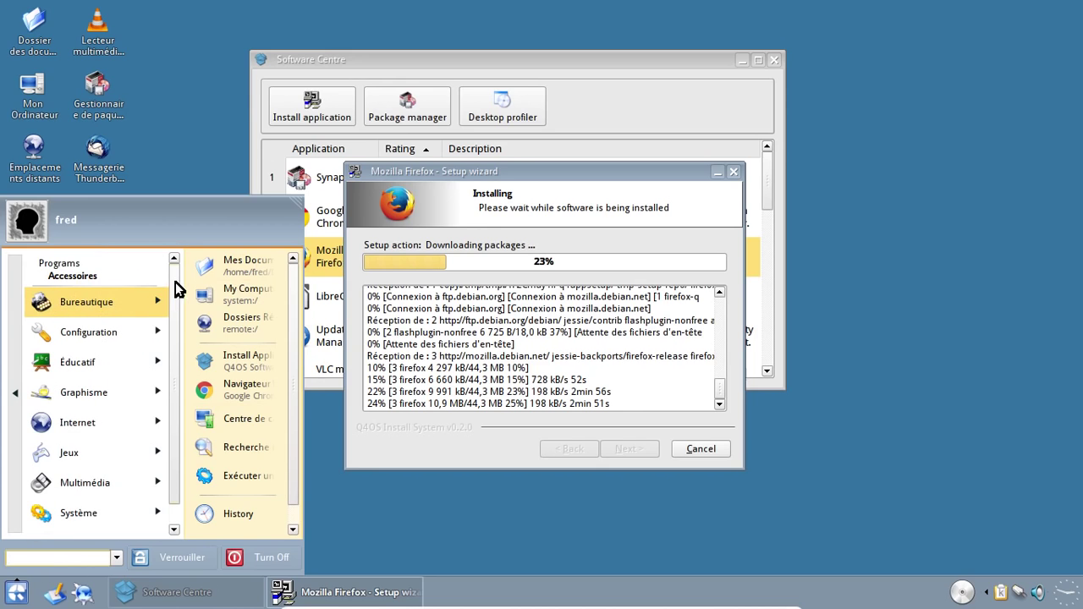
pyautogui.scroll(-1, 175, 282)
pyautogui.click(84, 396)
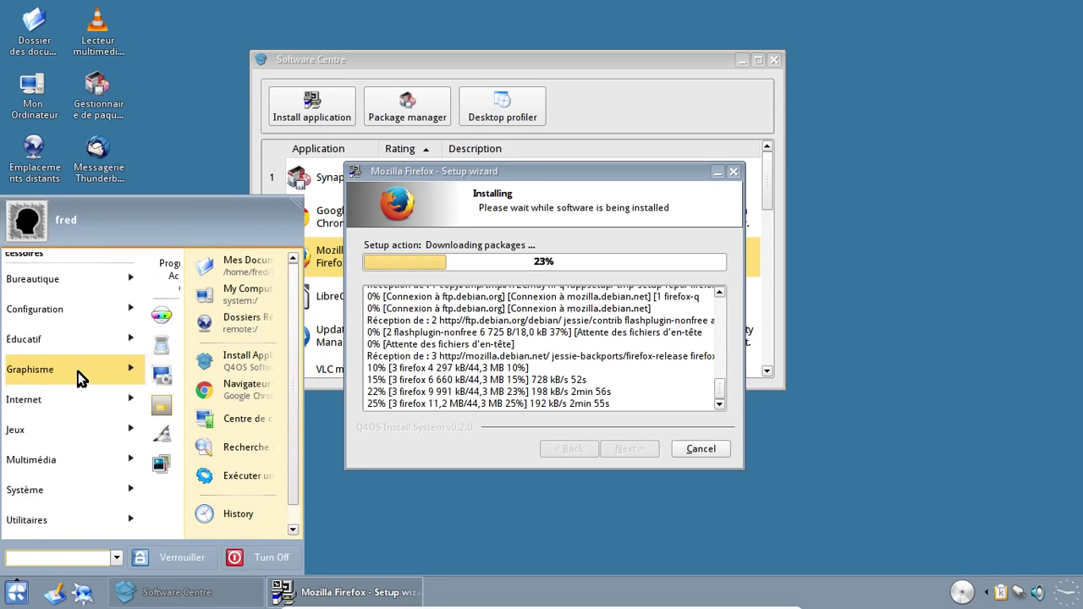
pyautogui.click(80, 375)
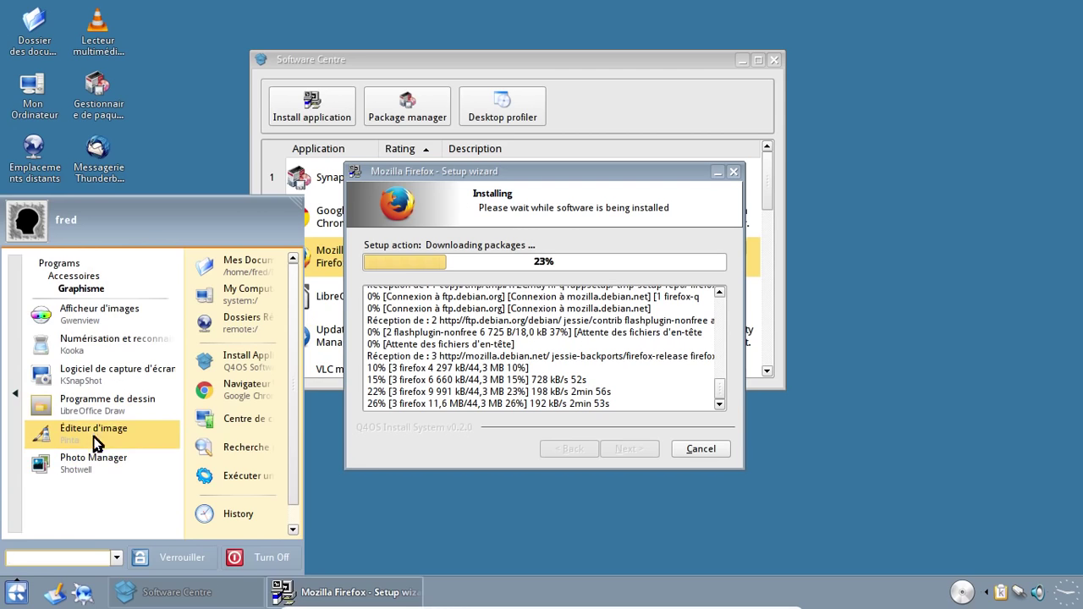
pyautogui.click(11, 411)
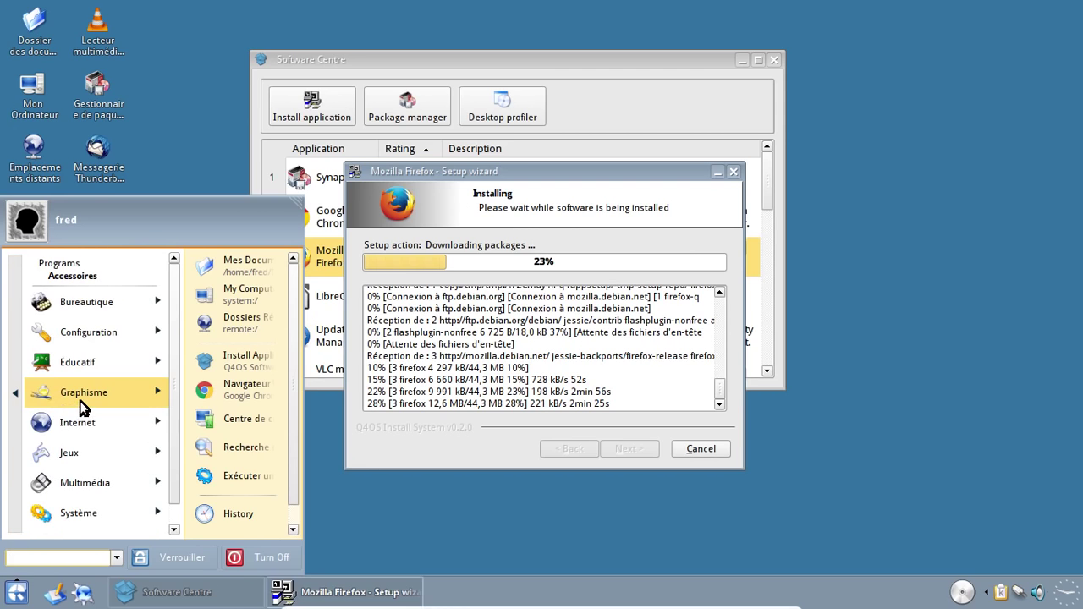
# Step: View the Jeux d'arcade, Tactique et stratégie and Jeux de cartes folders, and the Multimédia applications under Accessoires
pyautogui.click(77, 451)
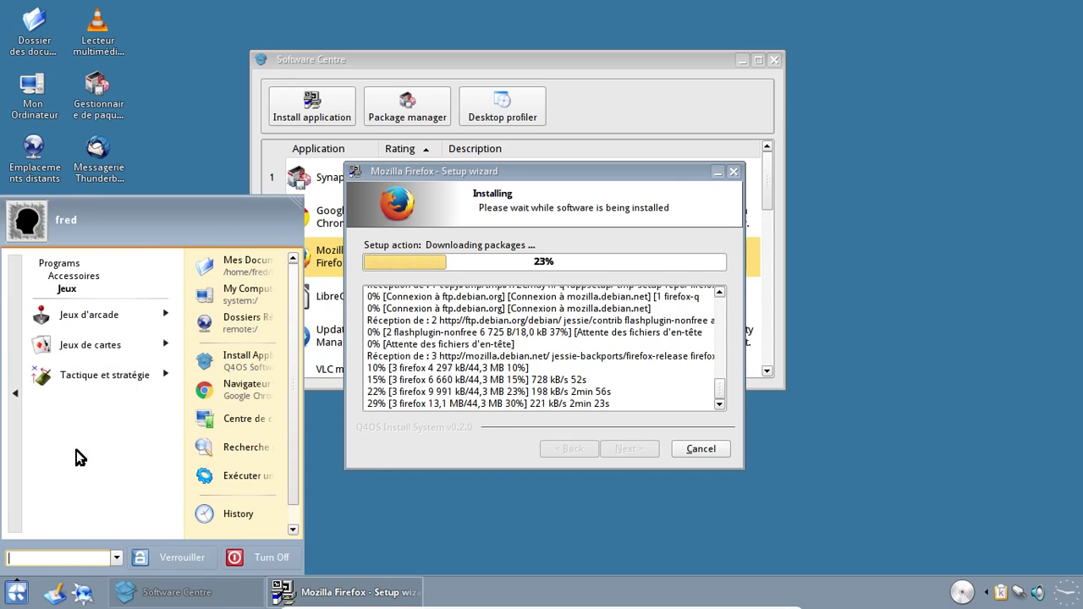
pyautogui.click(83, 317)
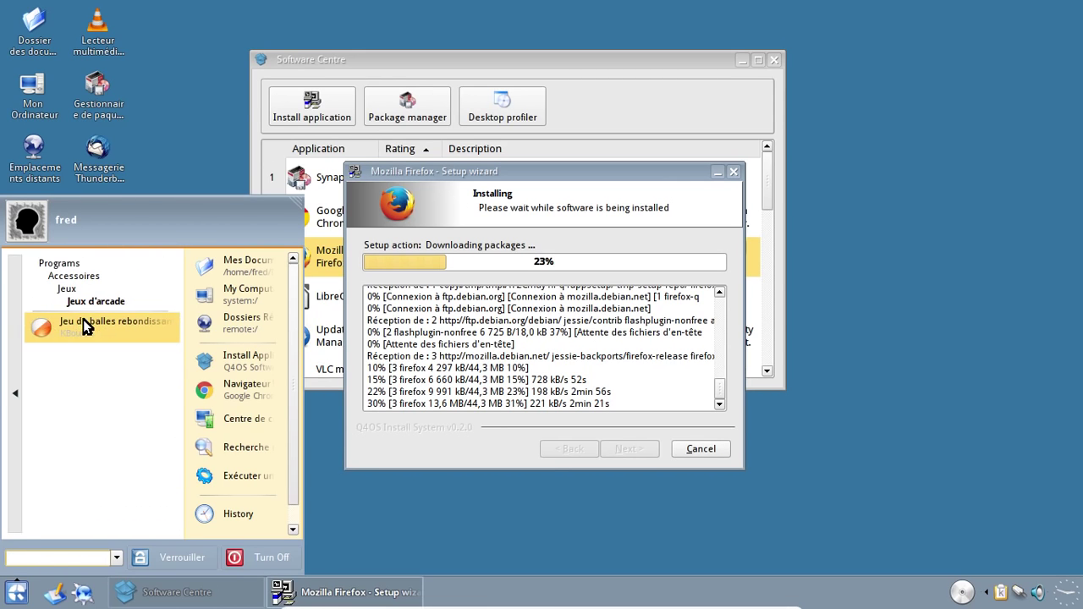
pyautogui.click(11, 398)
pyautogui.click(80, 381)
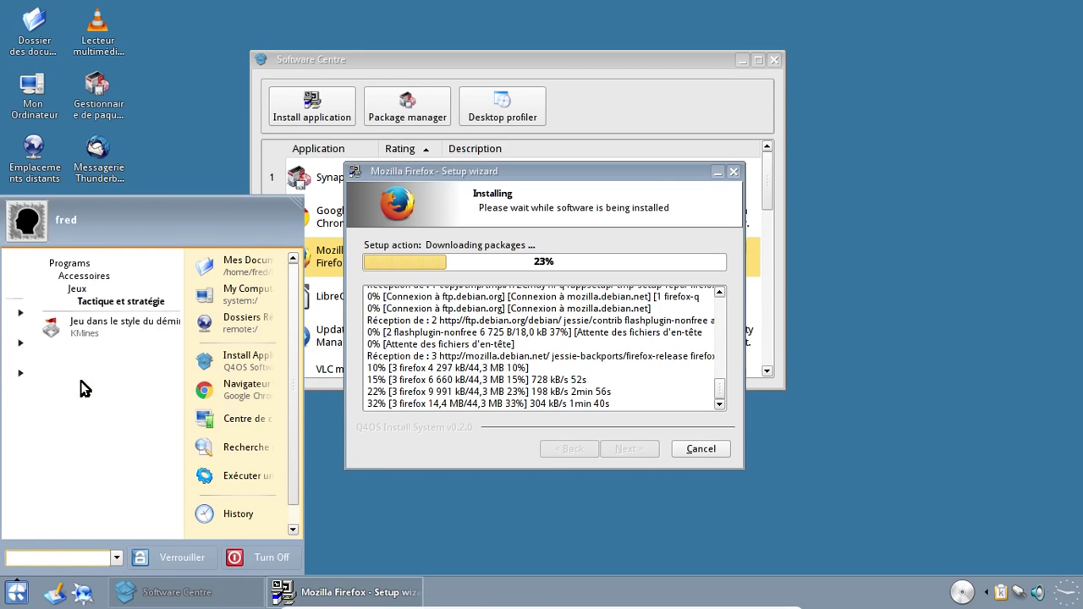
pyautogui.click(17, 398)
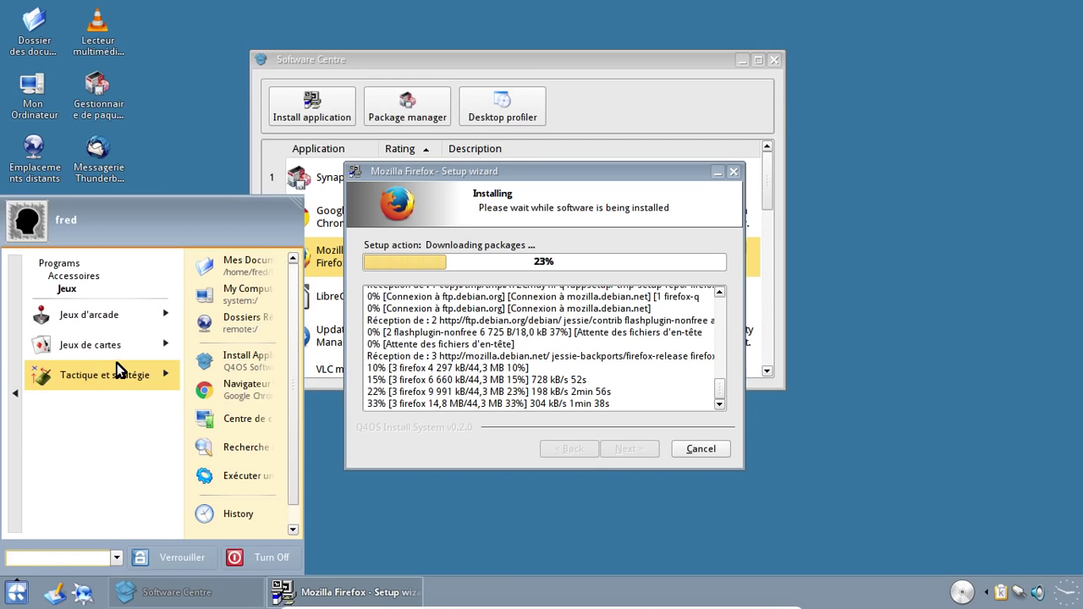
pyautogui.click(93, 347)
pyautogui.click(15, 417)
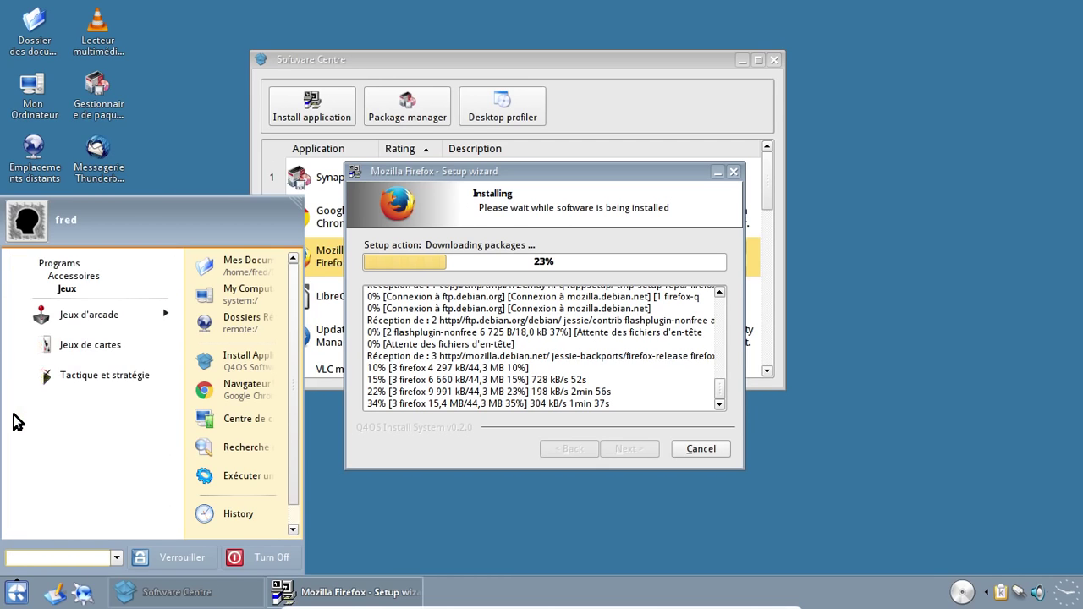
pyautogui.click(17, 418)
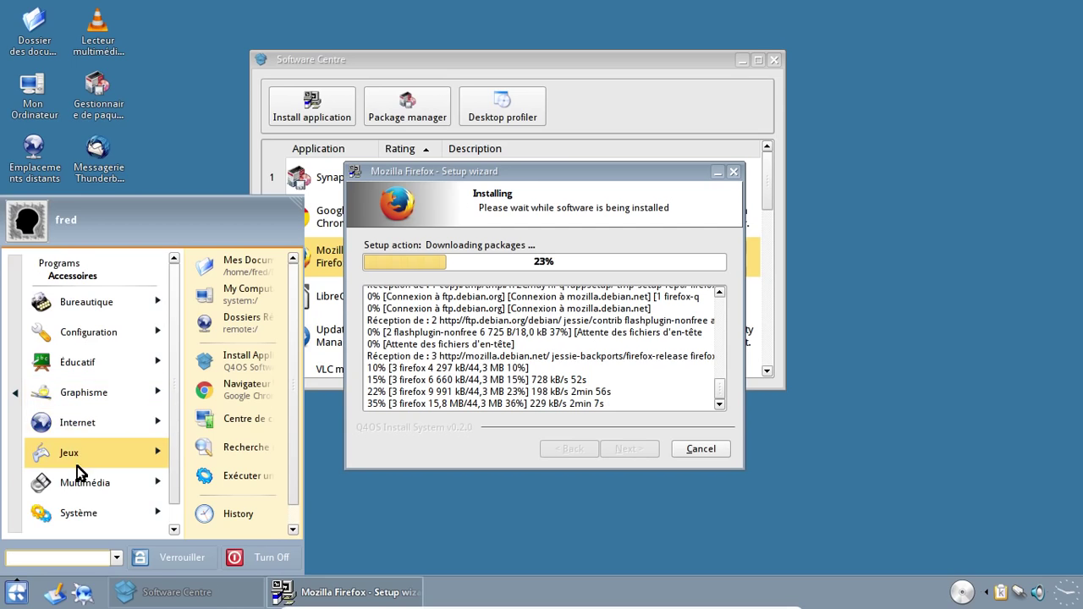
pyautogui.click(77, 480)
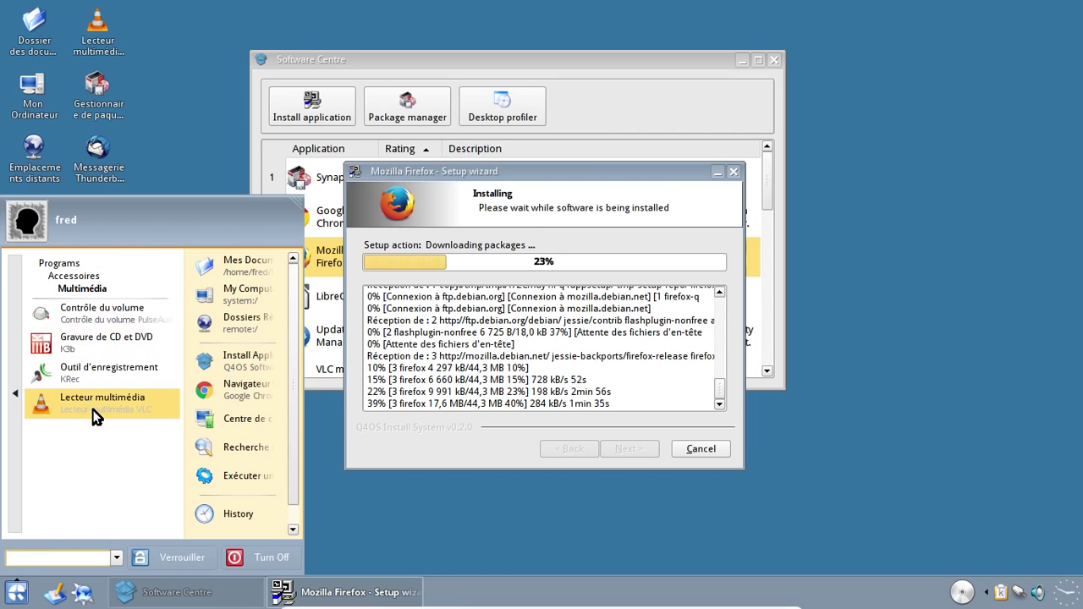
# Step: Launch VLC from the desktop, minimize the Firefox setup wizard, view VLC's À propos information, and close the player
pyautogui.click(91, 51)
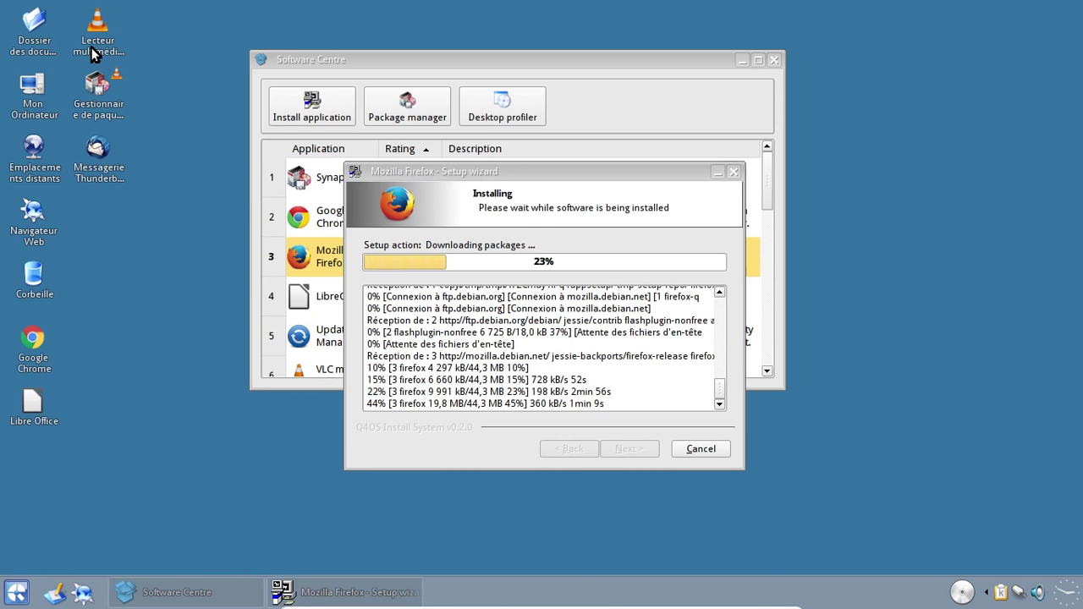
pyautogui.click(715, 173)
pyautogui.click(604, 129)
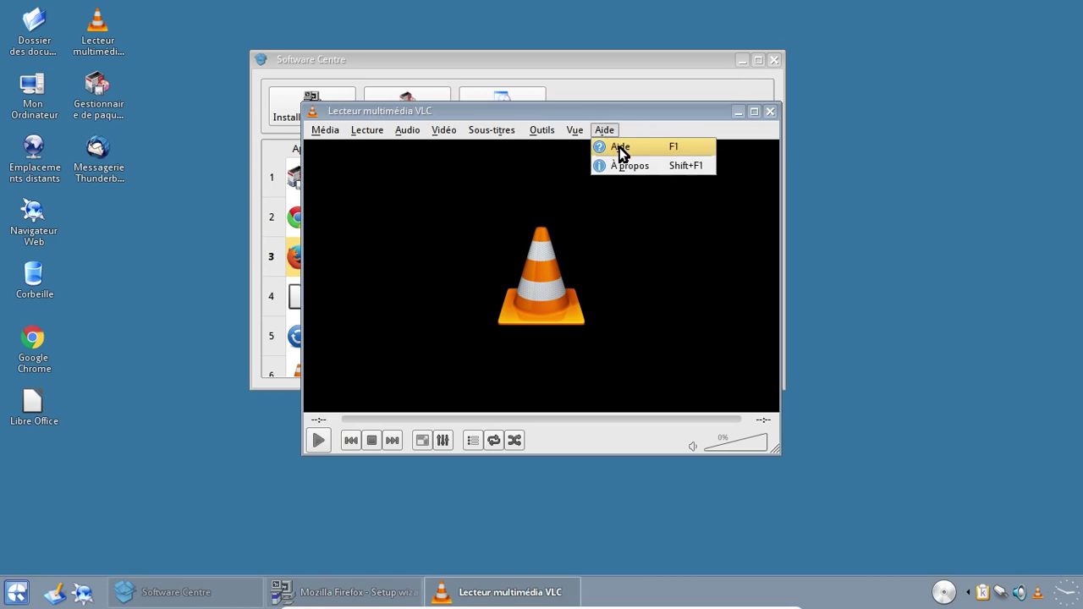
pyautogui.click(627, 164)
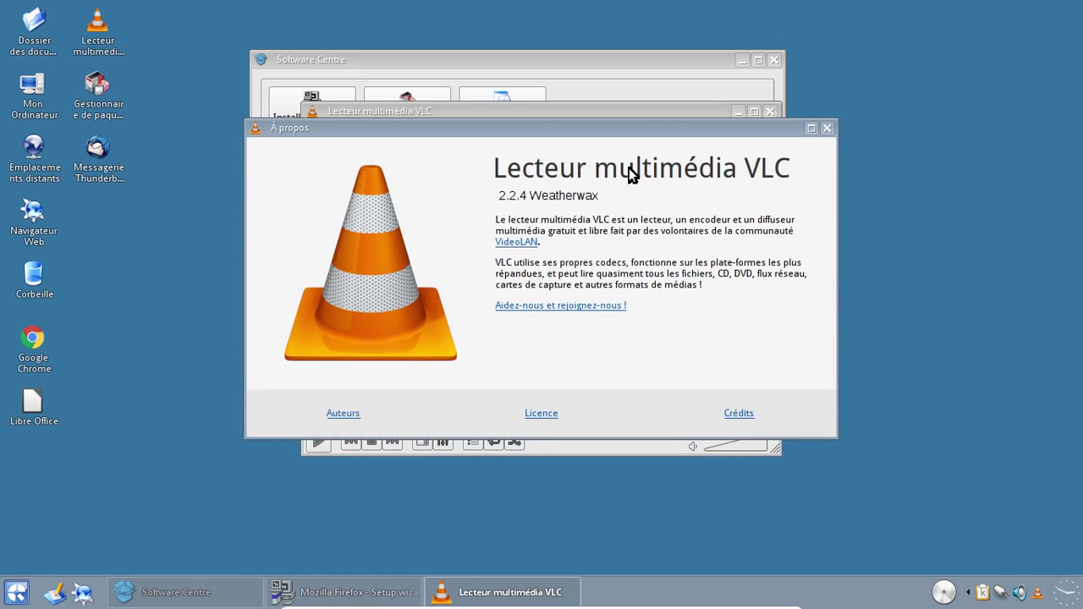
pyautogui.click(825, 129)
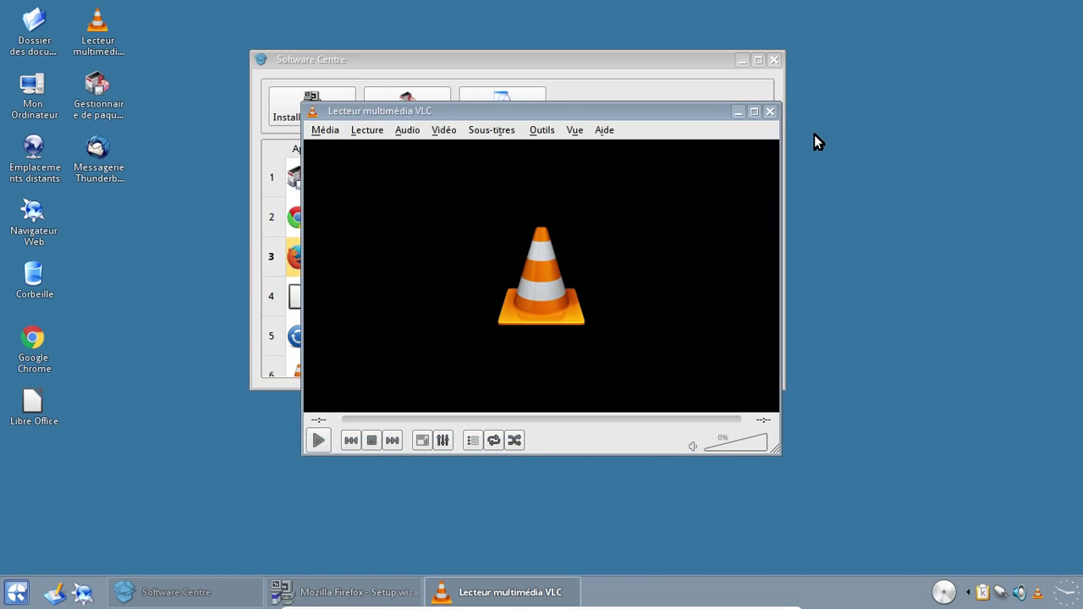
pyautogui.click(771, 113)
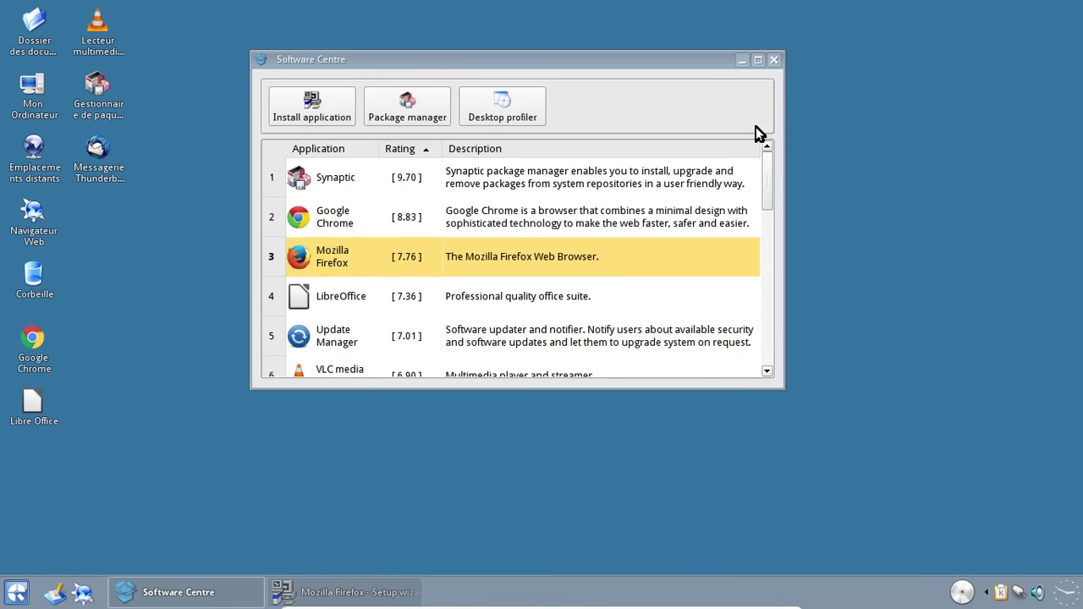
# Step: Restore the Mozilla Firefox setup wizard, open the Centre de configuration, and move the wizard clear of it
pyautogui.click(330, 595)
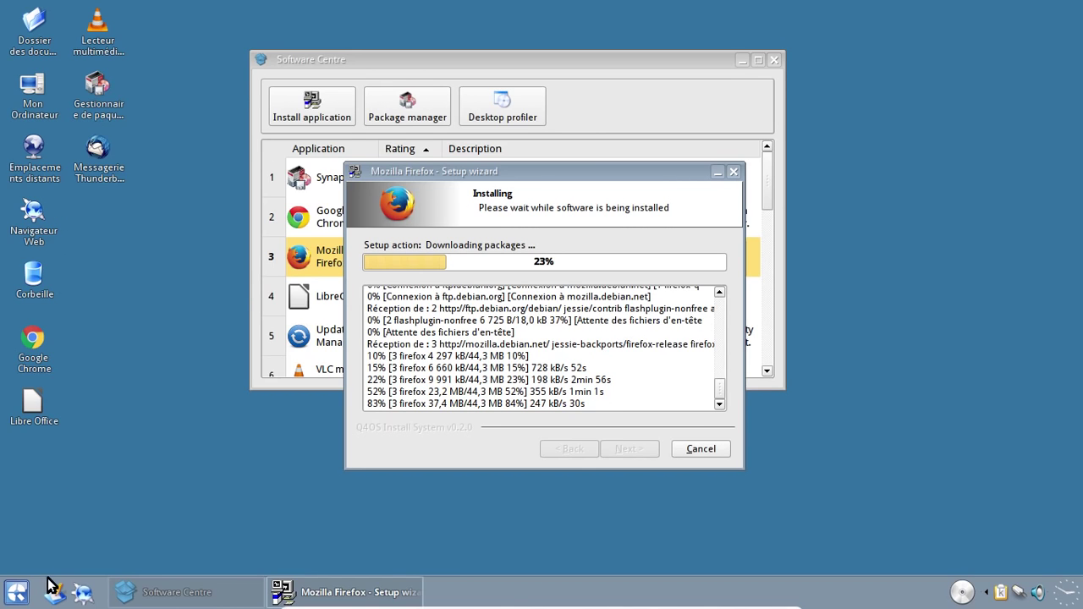
pyautogui.click(17, 592)
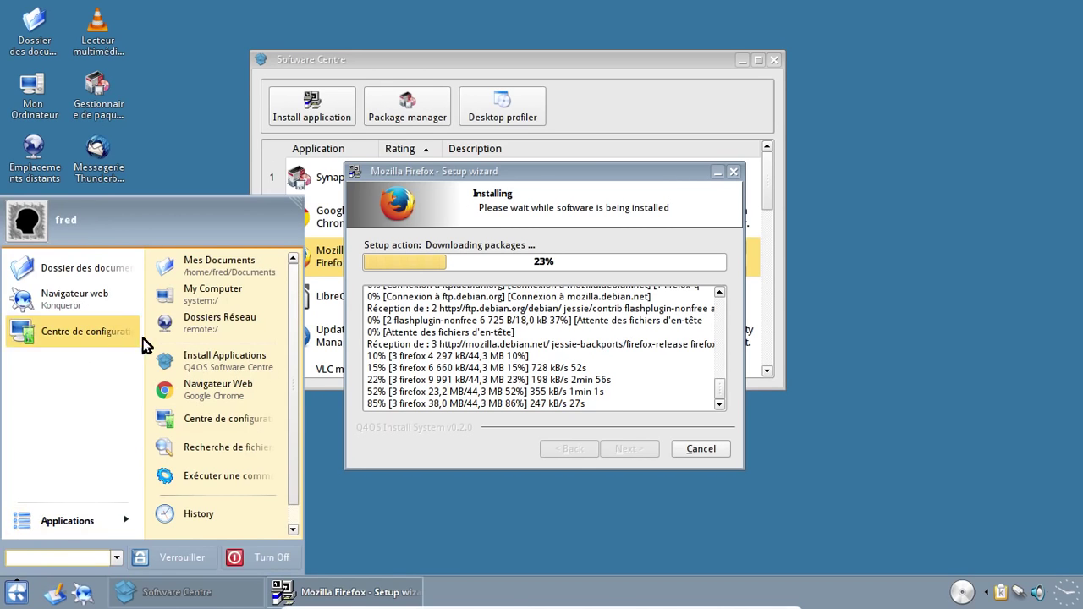
pyautogui.click(93, 331)
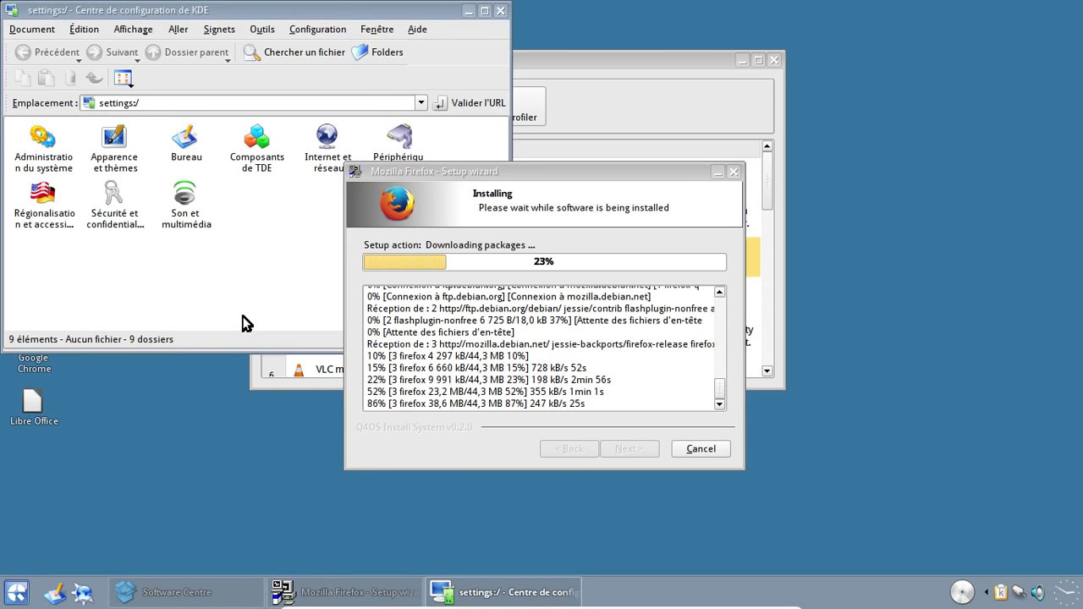
pyautogui.moveTo(545, 171); pyautogui.dragTo(764, 137)
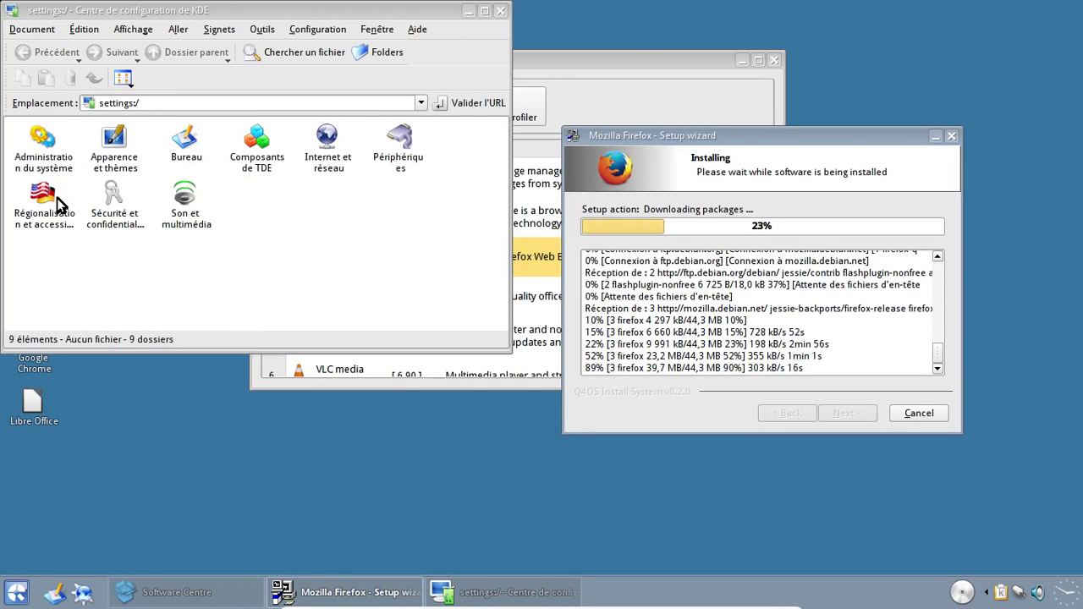
# Step: View the Général and Matériel settings of Système de sons under Son et multimédia, and close the module
pyautogui.click(194, 209)
pyautogui.click(183, 170)
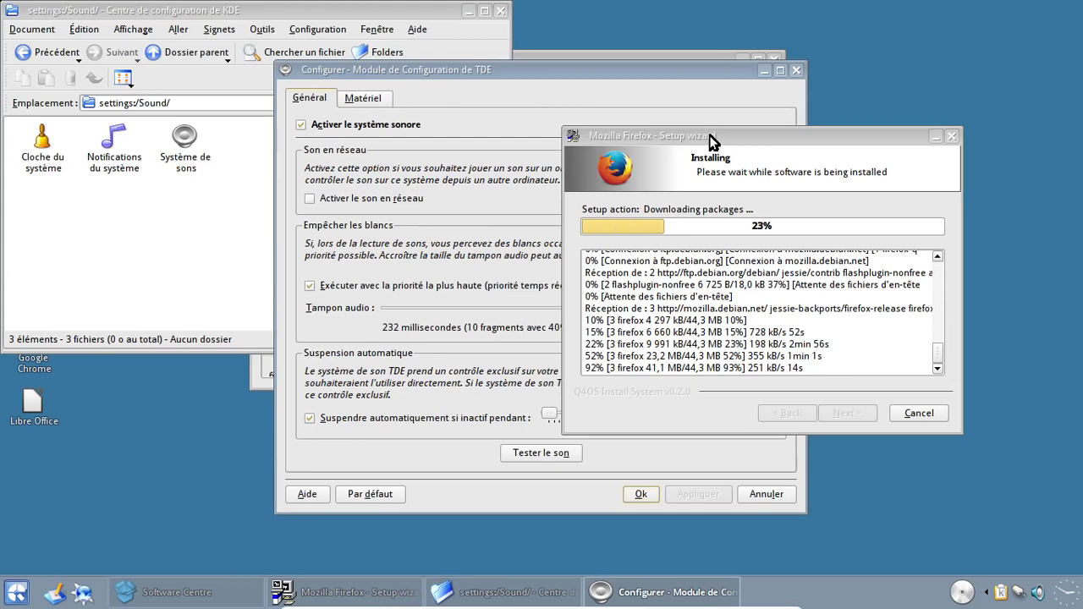
pyautogui.moveTo(707, 140); pyautogui.dragTo(319, 373)
pyautogui.click(501, 170)
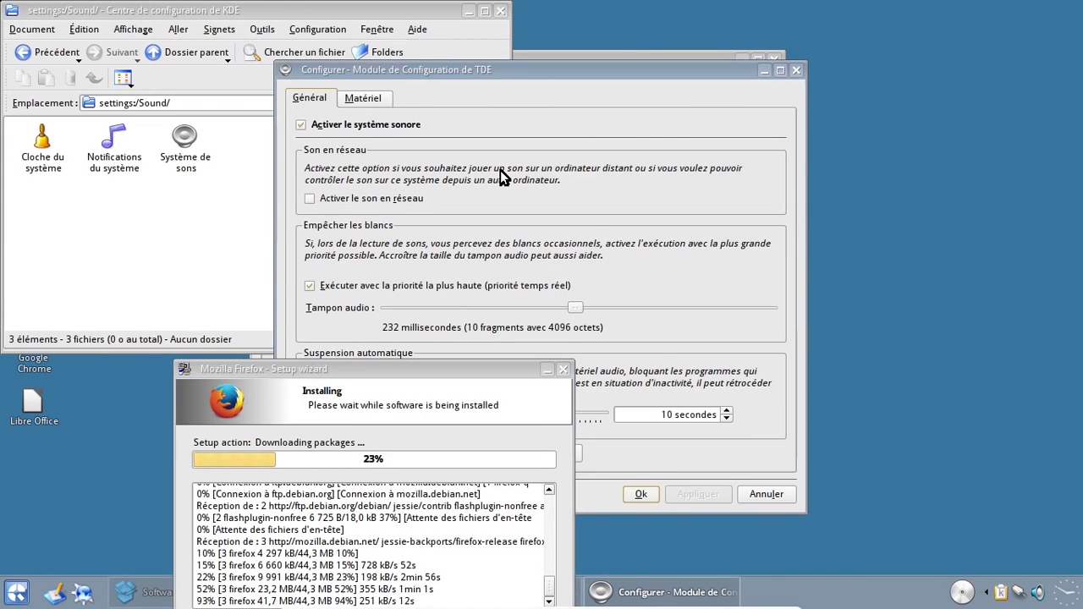
pyautogui.moveTo(459, 411); pyautogui.dragTo(694, 226)
pyautogui.click(428, 98)
pyautogui.click(387, 96)
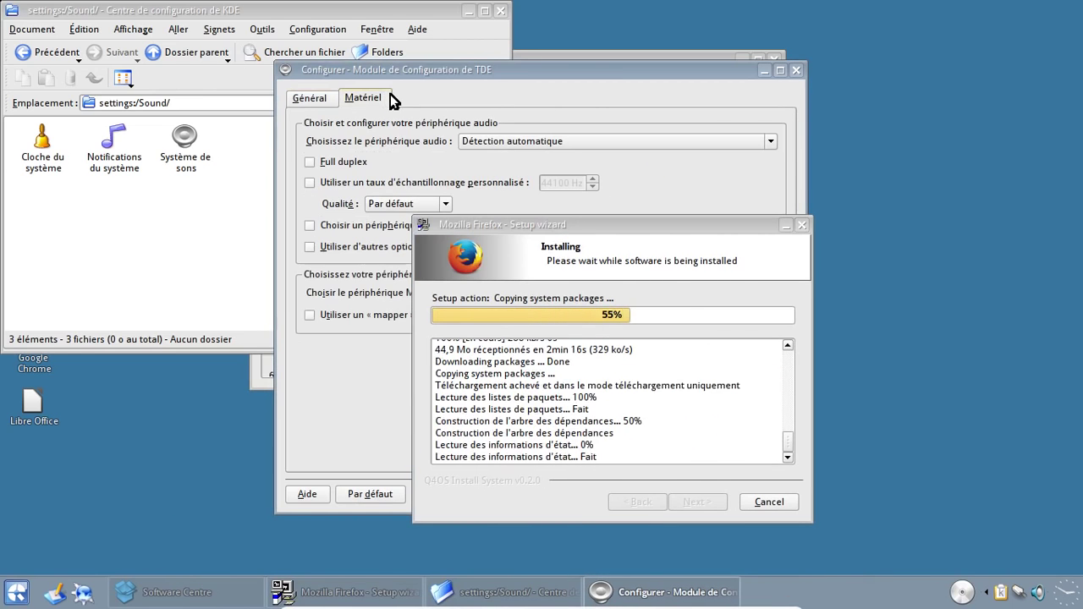
pyautogui.click(797, 70)
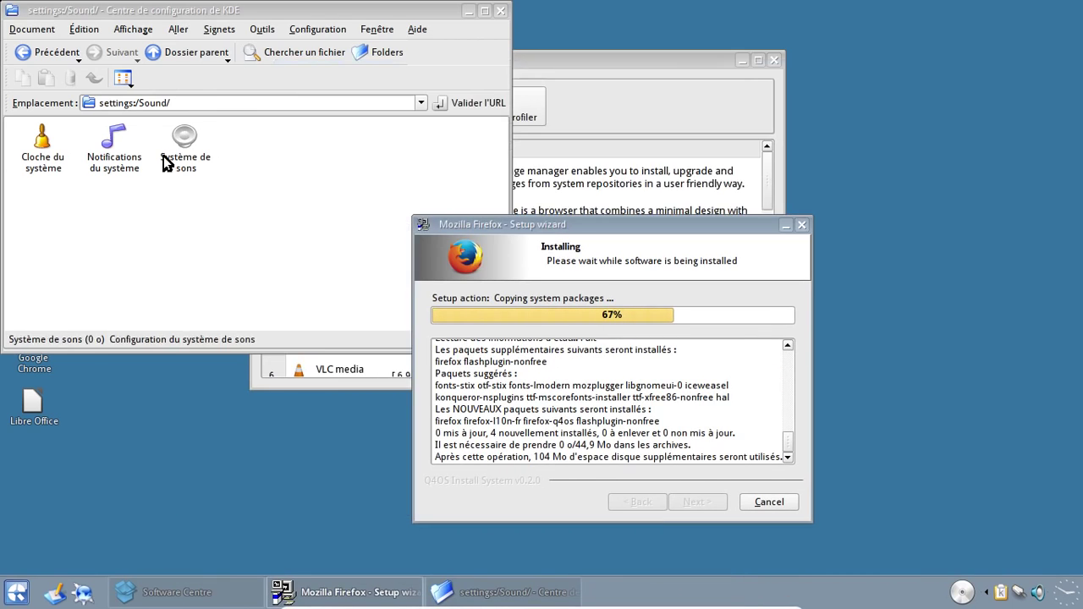
# Step: Open Notifications du système, minimize the Firefox wizard, and play the sounds for the special program event, TDE shutdown and TDE startup
pyautogui.moveTo(114, 161); pyautogui.dragTo(116, 163)
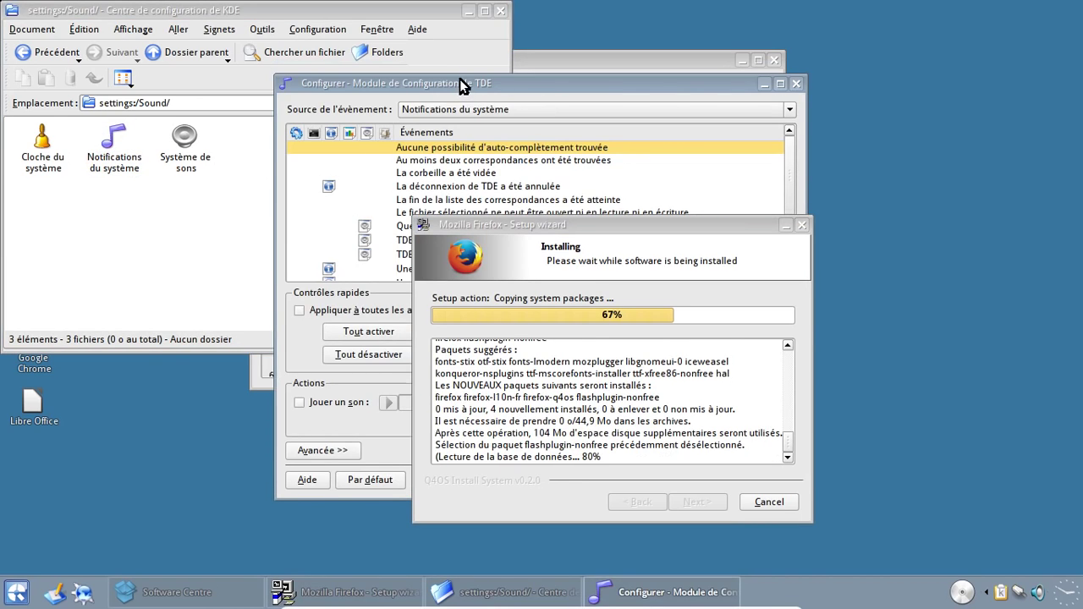
pyautogui.click(781, 225)
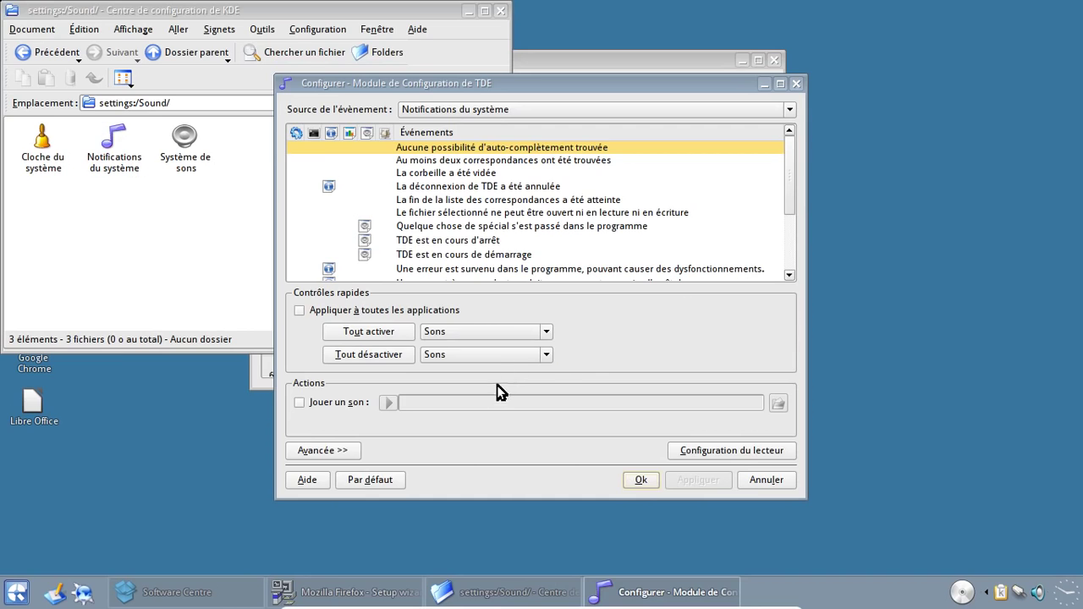
pyautogui.click(402, 190)
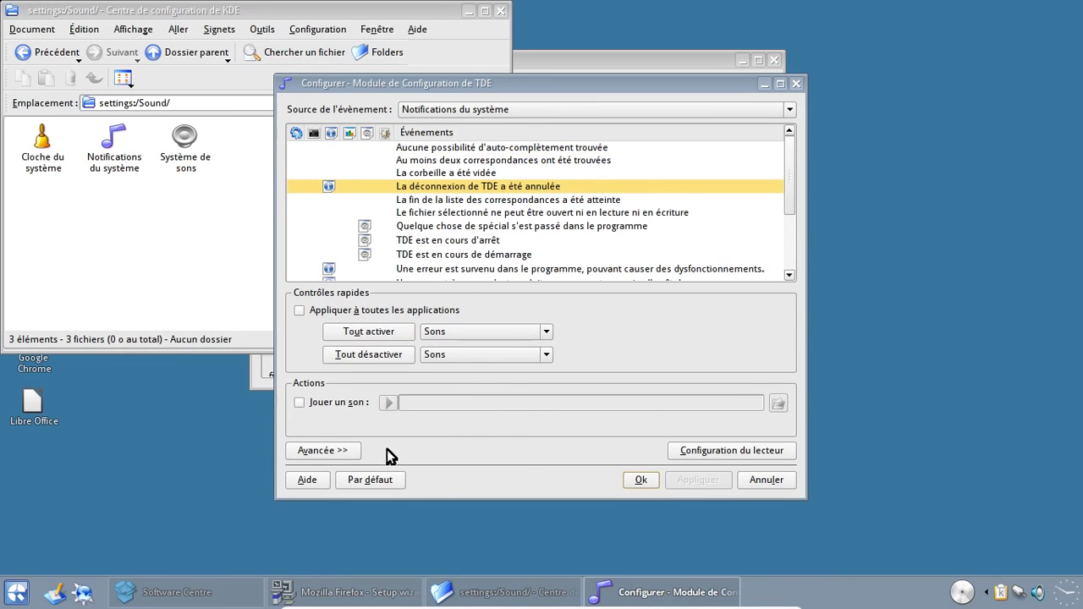
pyautogui.click(441, 228)
pyautogui.click(388, 404)
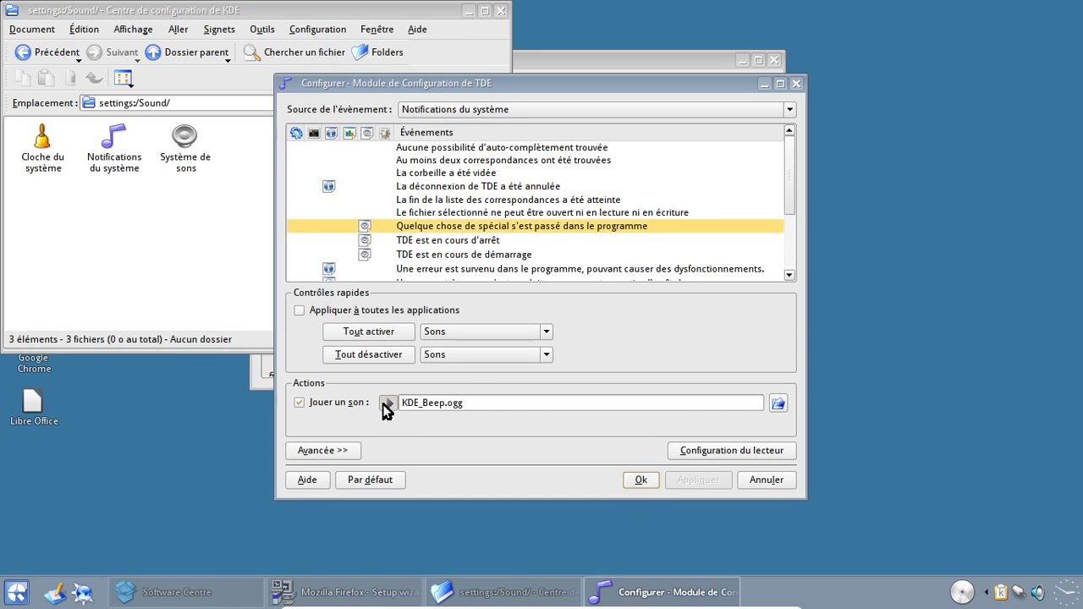
pyautogui.click(451, 243)
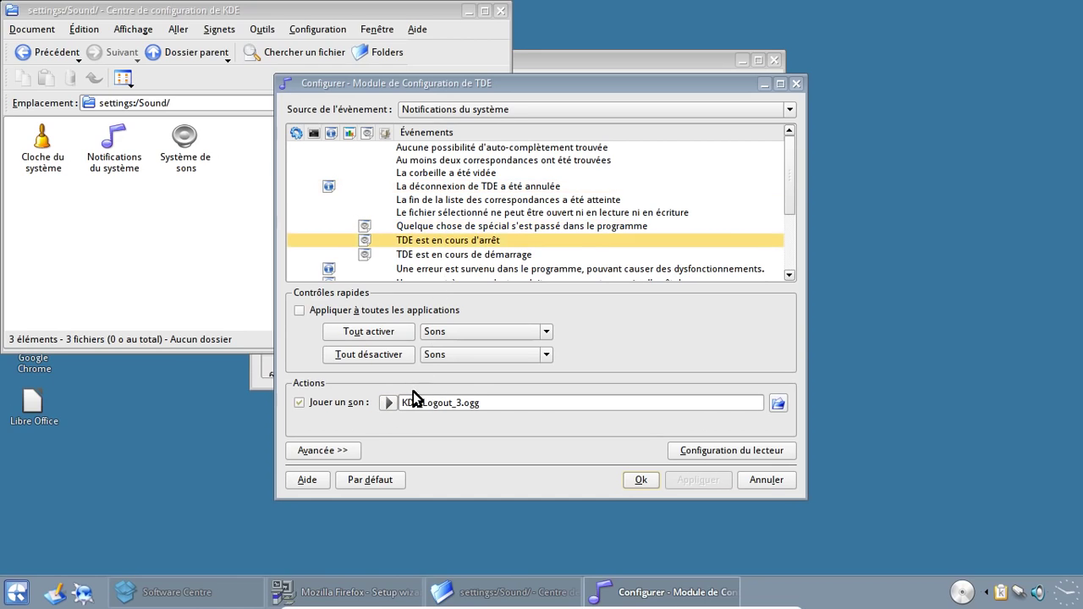
pyautogui.click(390, 404)
pyautogui.click(466, 256)
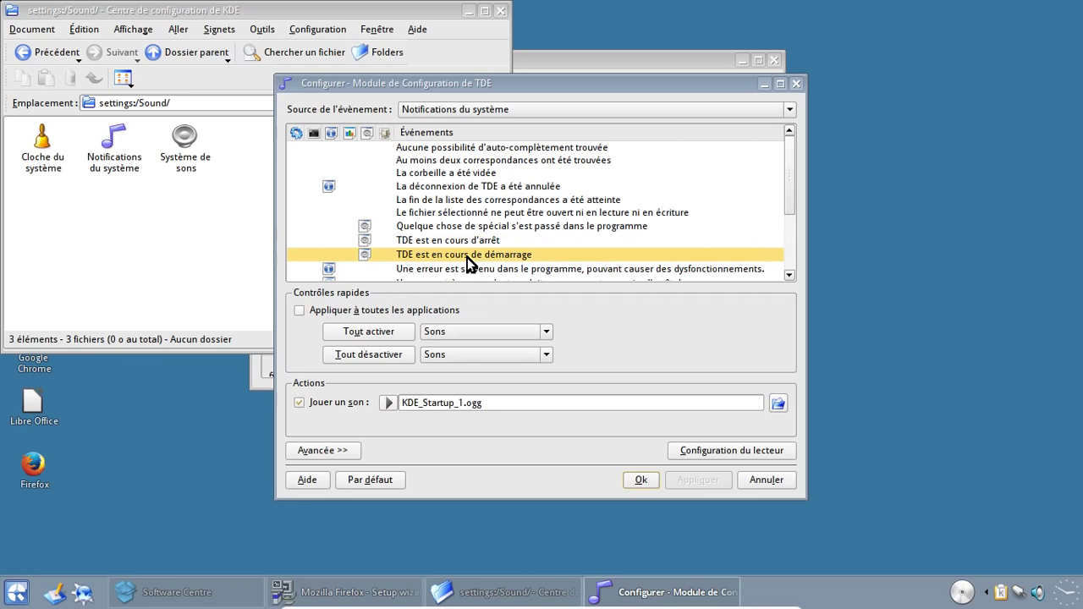
pyautogui.click(388, 404)
# Step: Raise the system volume slightly with the mixer and replay the TDE startup sound
pyautogui.click(1038, 594)
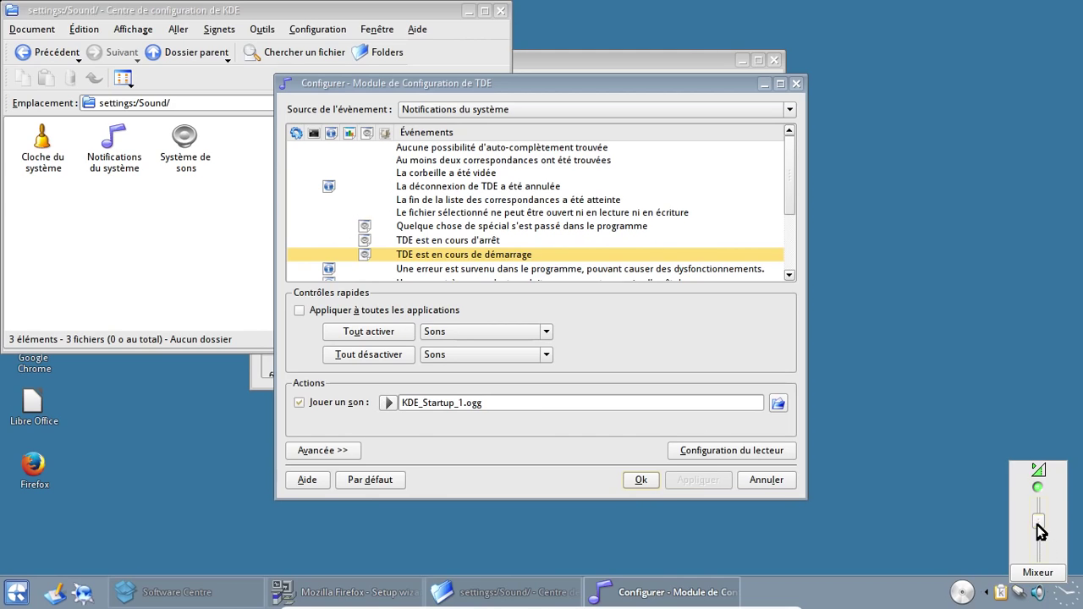
pyautogui.moveTo(1038, 522); pyautogui.dragTo(1038, 512)
pyautogui.click(386, 403)
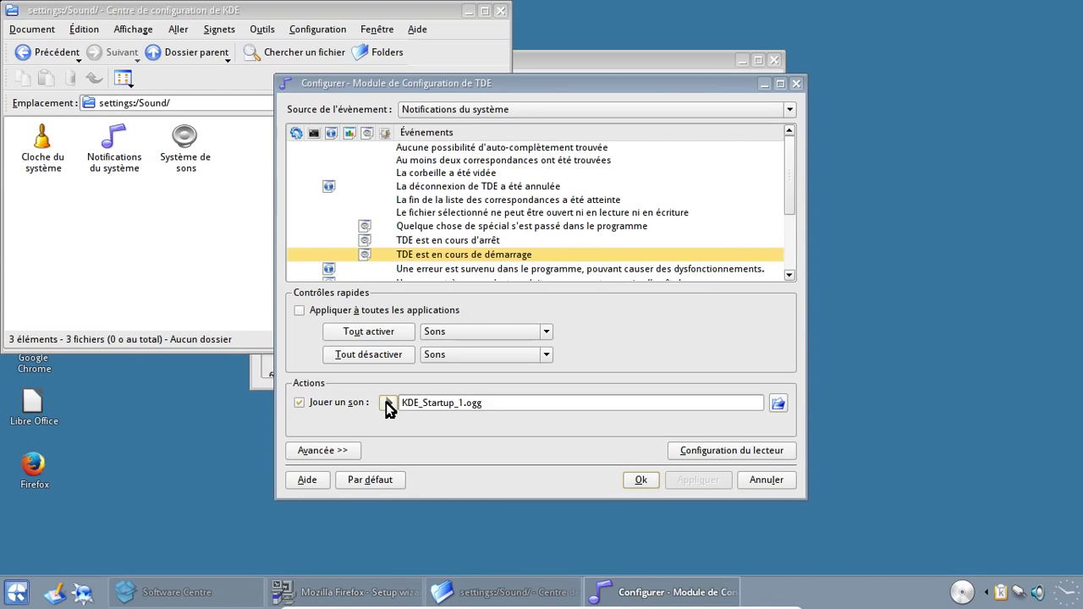
# Step: Preview the notification sounds for the question, critical, warning and information message events
pyautogui.scroll(-2, 491, 173)
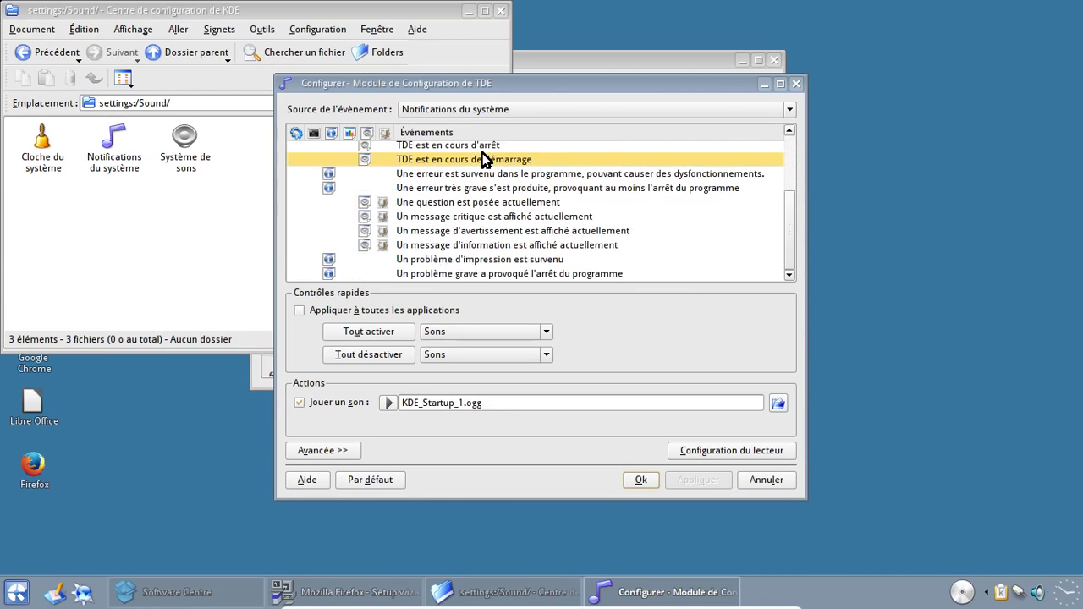
pyautogui.click(468, 204)
pyautogui.click(388, 404)
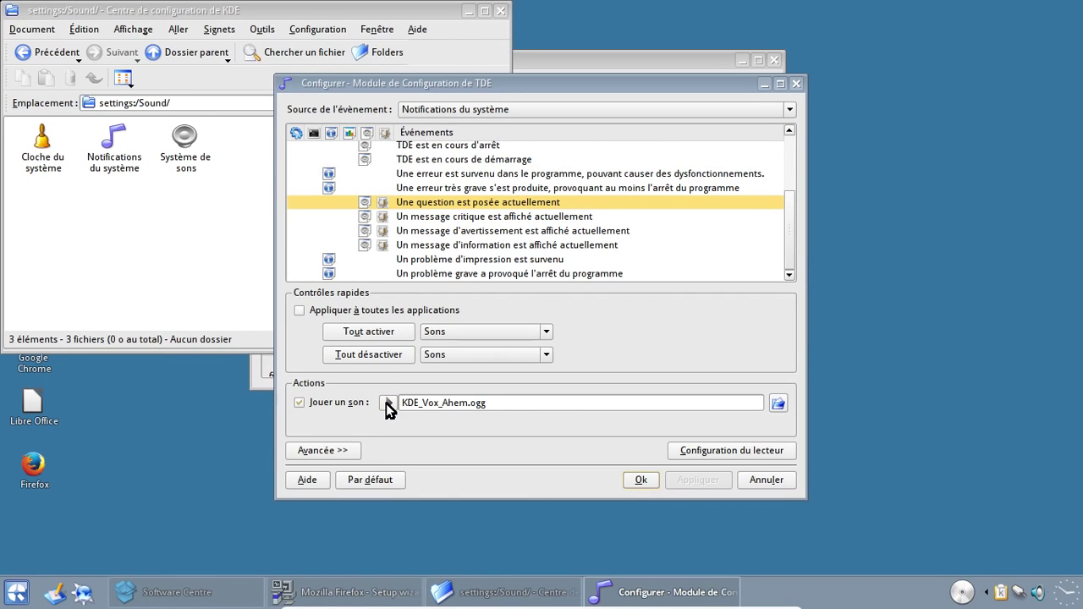
pyautogui.click(458, 219)
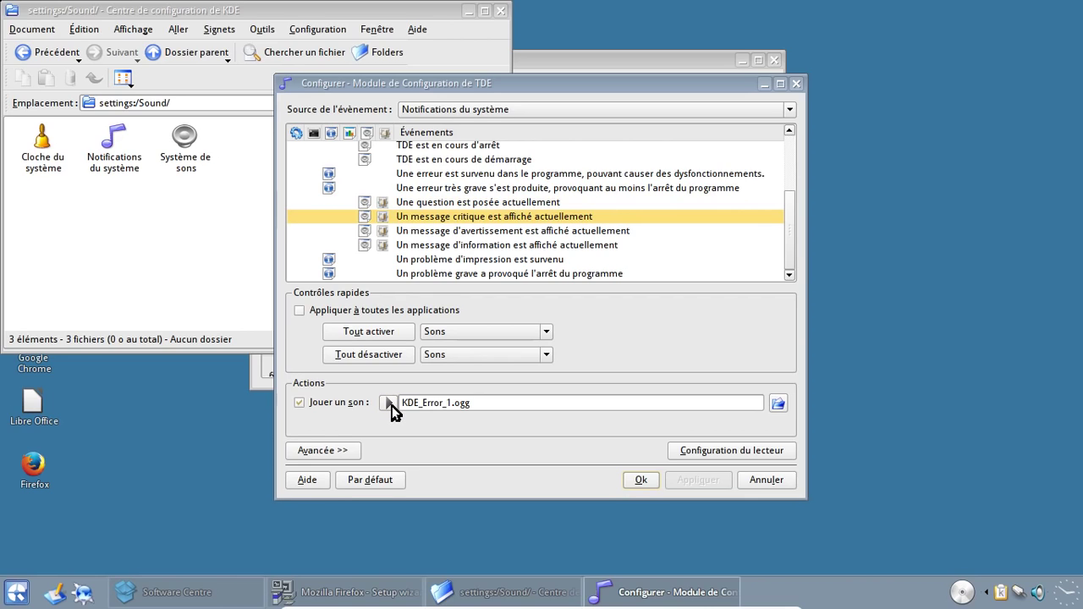
pyautogui.click(489, 232)
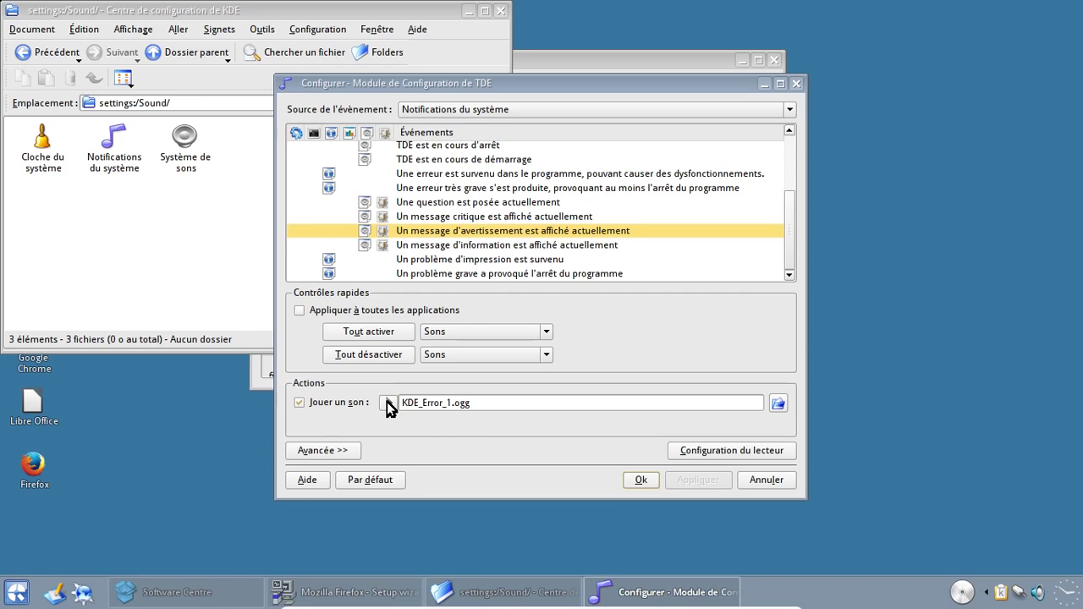
pyautogui.click(459, 246)
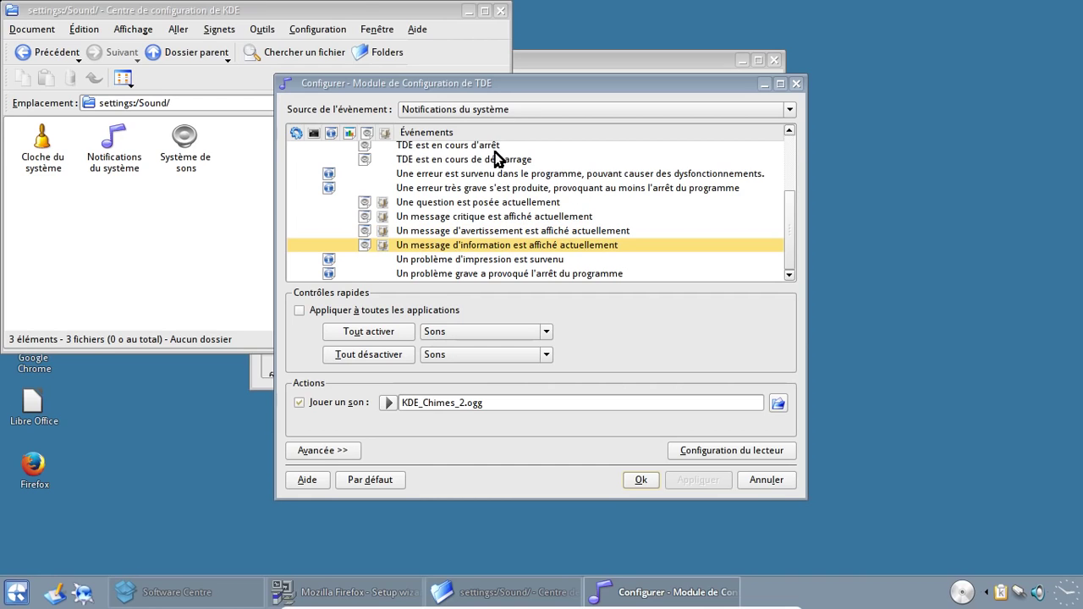
# Step: Close the notification settings, the Centre de configuration and the Software Centre
pyautogui.click(797, 83)
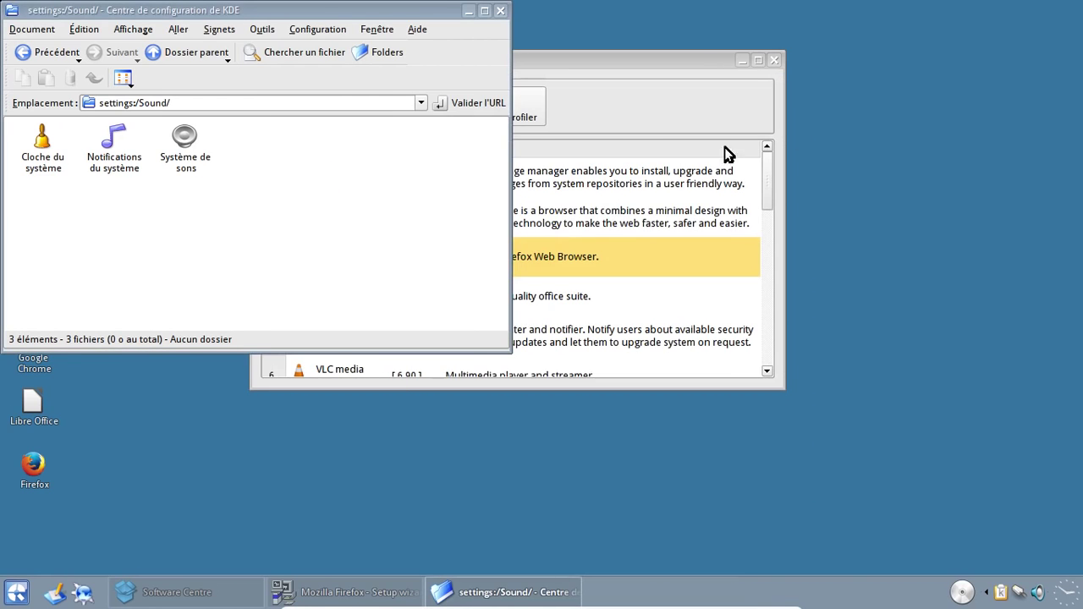
pyautogui.click(500, 10)
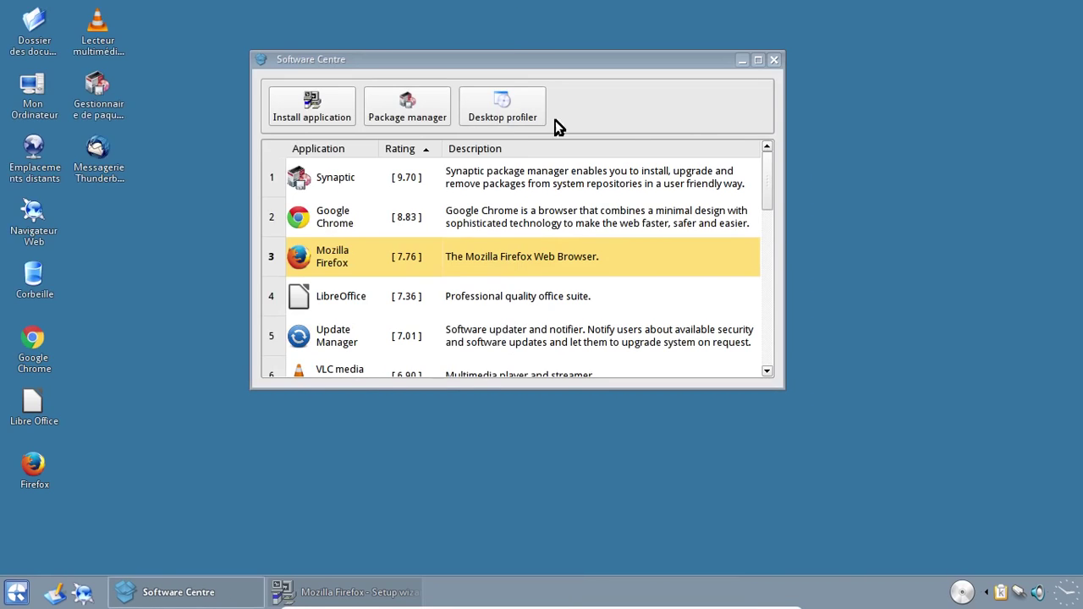
pyautogui.click(774, 59)
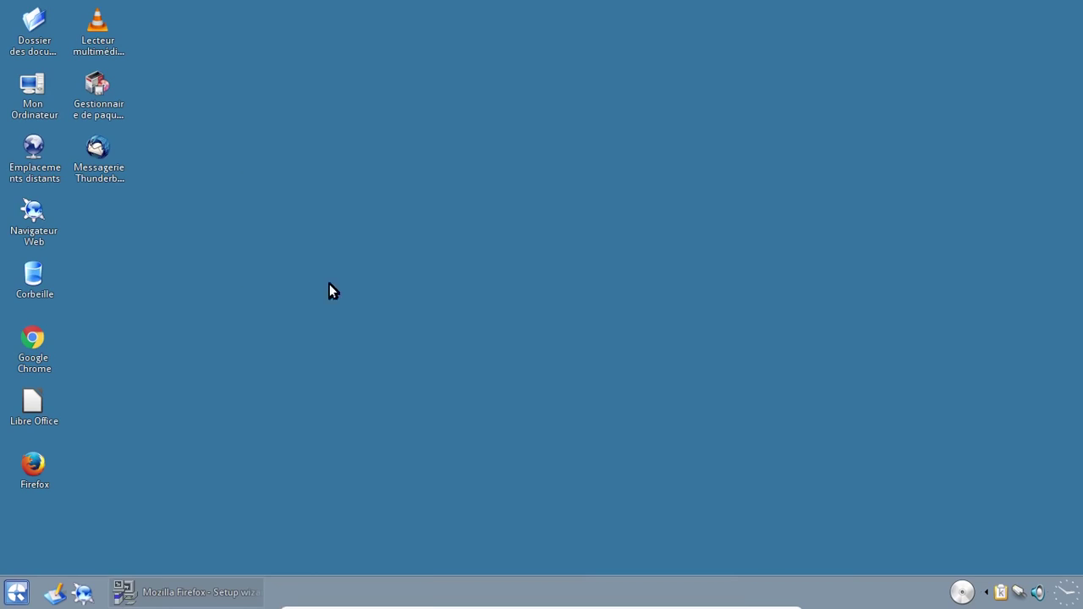
# Step: Launch Firefox from the desktop and finish its setup wizard
pyautogui.click(31, 471)
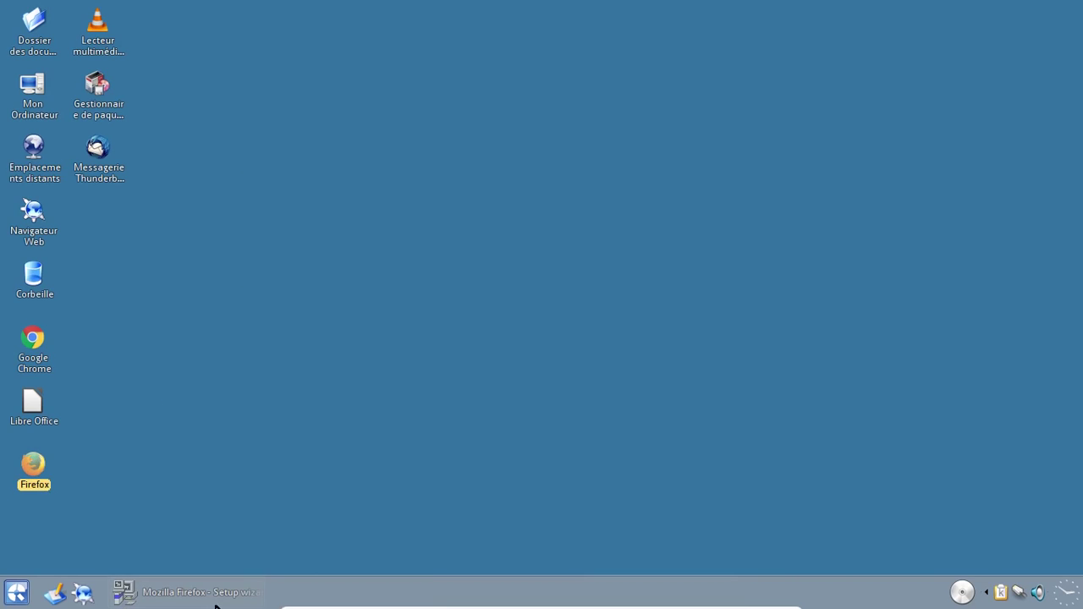
pyautogui.click(214, 597)
pyautogui.click(700, 505)
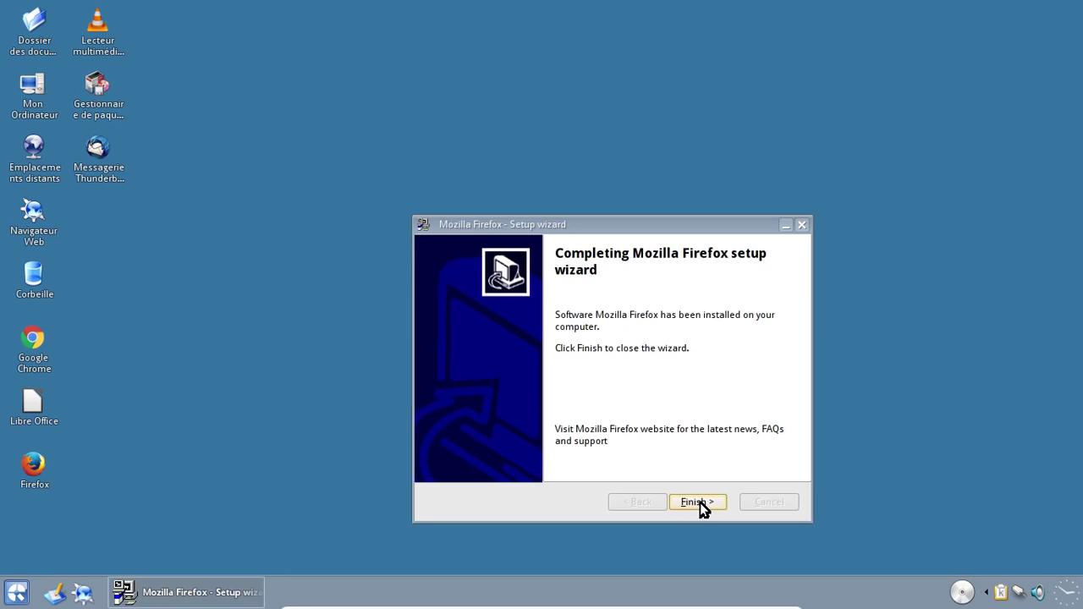
pyautogui.click(700, 503)
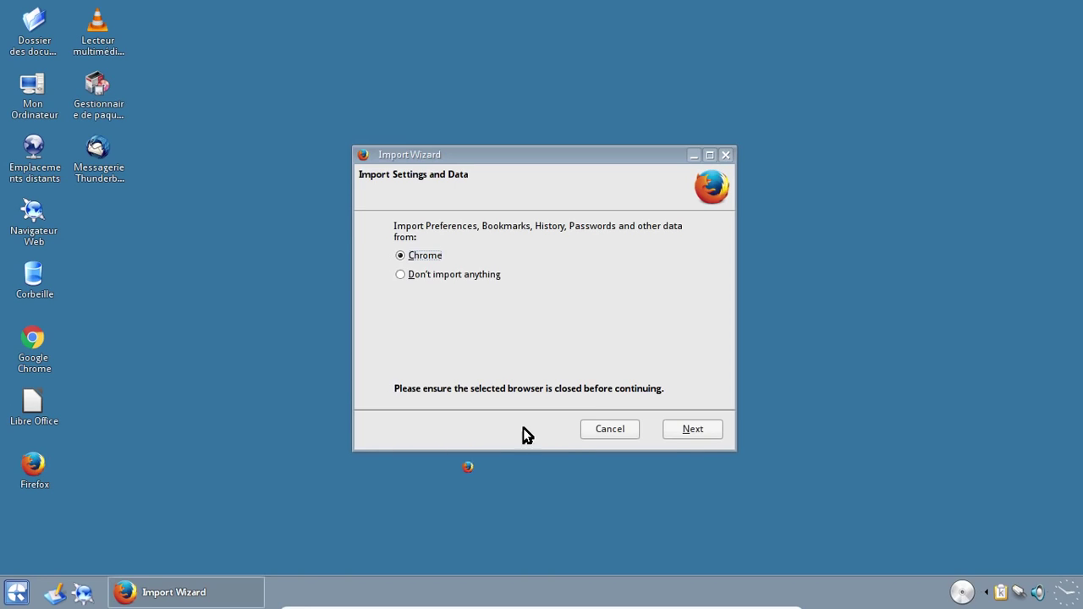
# Step: Import Chrome's data into Firefox, finish the Import Wizard, and close the two Mozilla introduction tabs
pyautogui.click(682, 430)
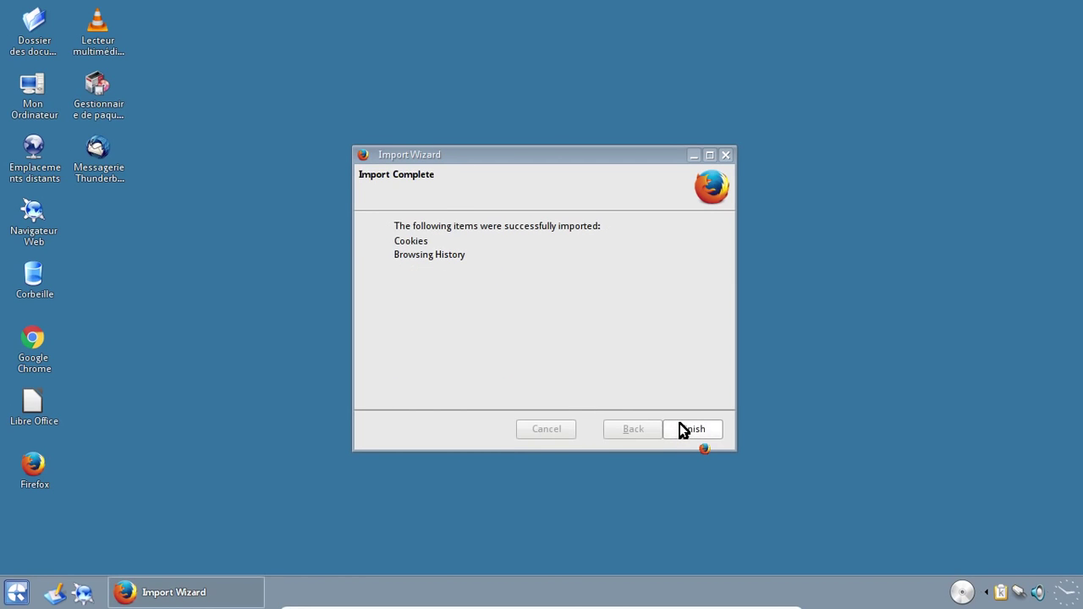
pyautogui.click(680, 424)
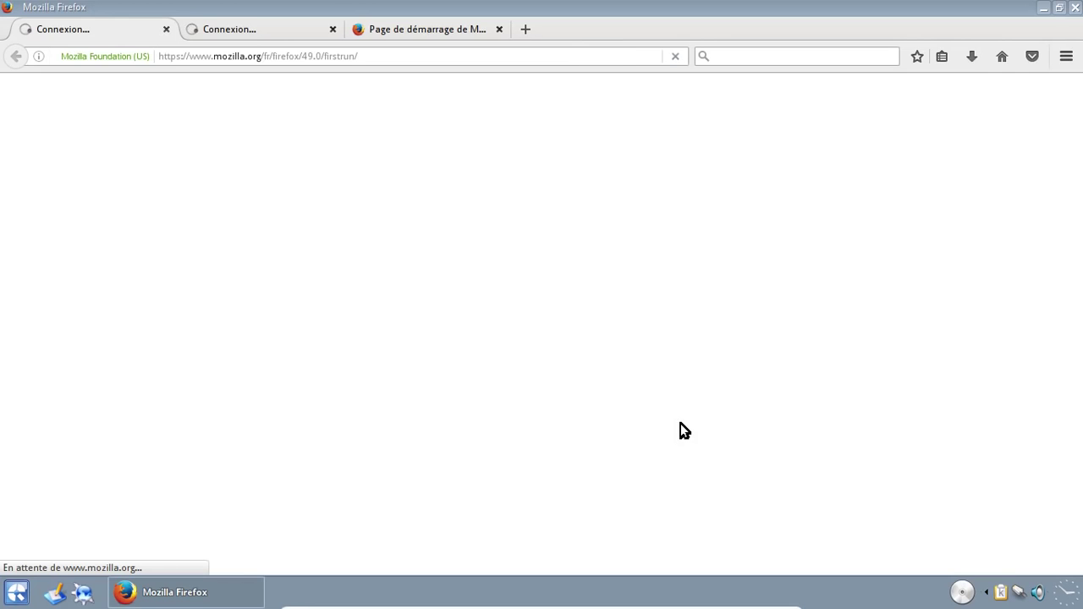
pyautogui.click(165, 30)
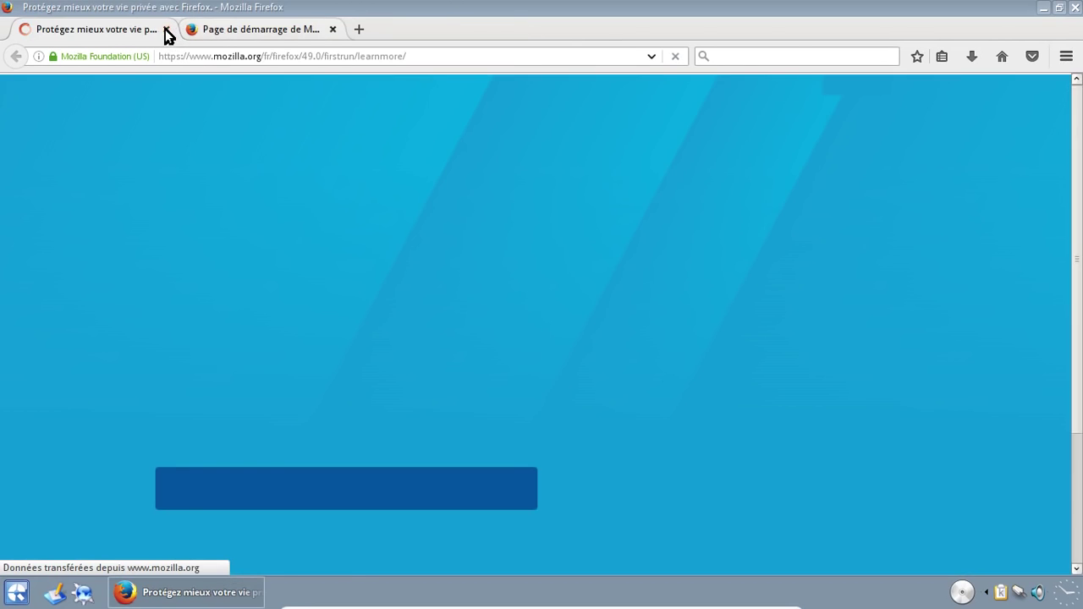
pyautogui.hotkey('ctrl', 'w')
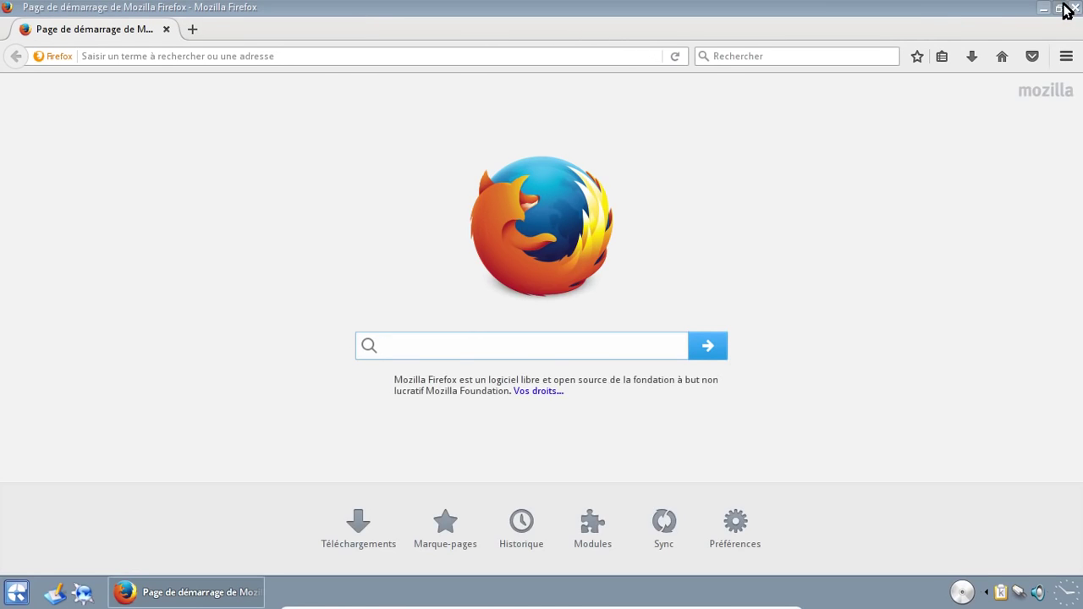
# Step: Restore the Firefox window from full size, move it beside the desktop icons, and load youtube.com
pyautogui.click(1058, 7)
pyautogui.moveTo(561, 12); pyautogui.dragTo(664, 12)
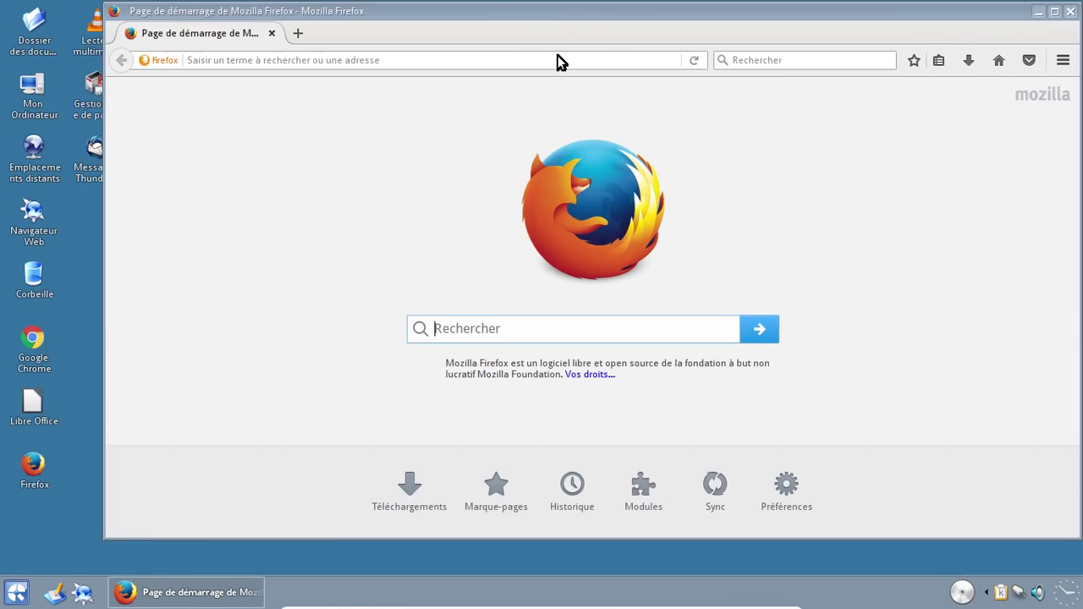
pyautogui.click(316, 59)
pyautogui.write('youtube')
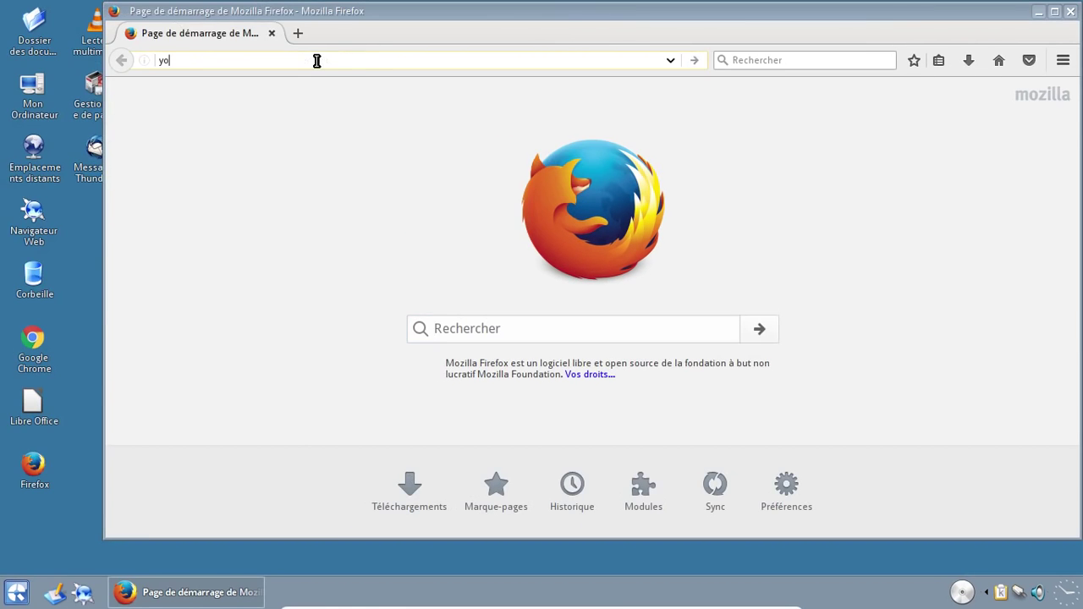
pyautogui.write('.com')
pyautogui.press('Return')
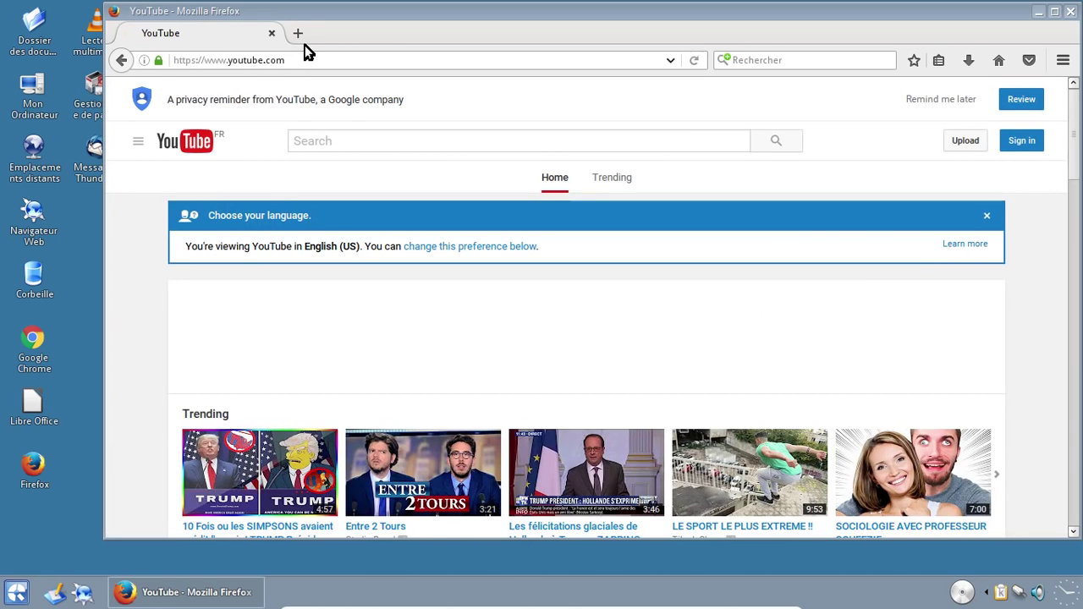
# Step: Open about:plugins in a new tab to examine the installed plugins
pyautogui.click(297, 33)
pyautogui.write('ab')
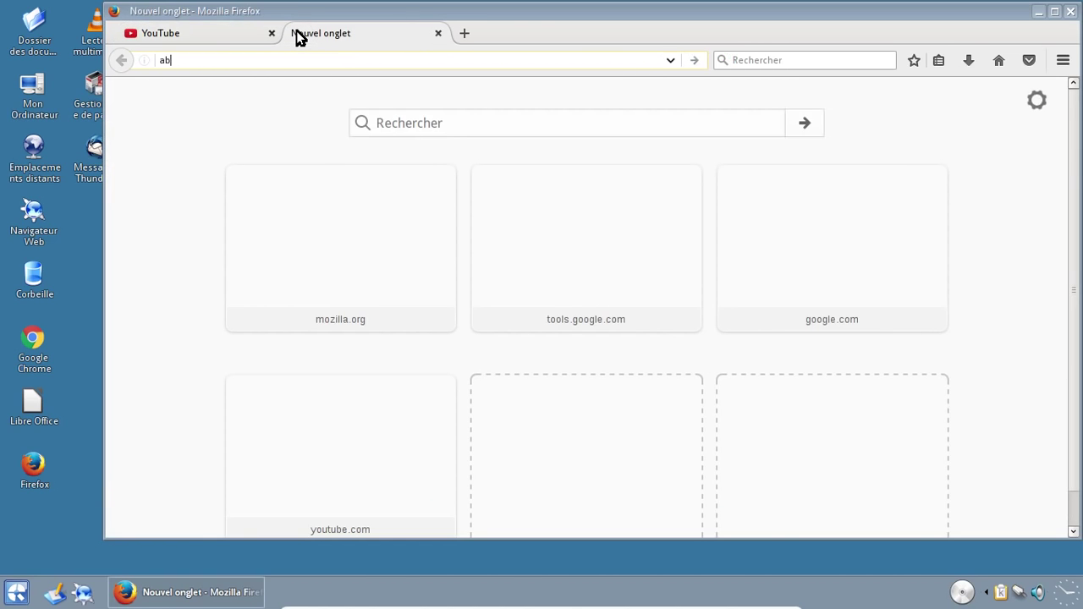
pyautogui.write('out:')
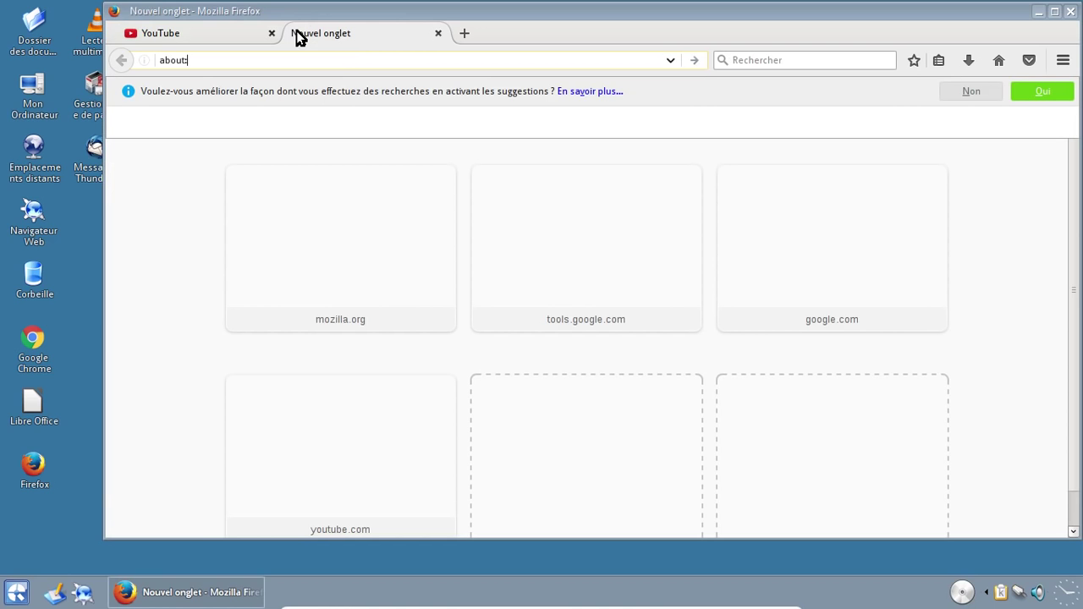
pyautogui.write('plugins')
pyautogui.press('Return')
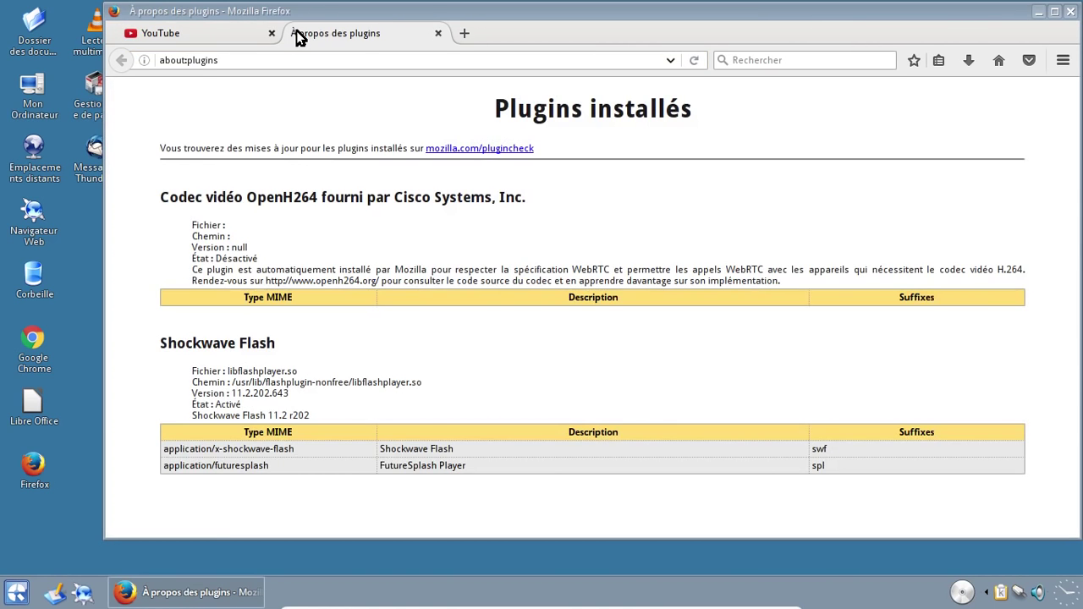
# Step: Set the Shockwave Flash plugin to "Ne jamais activer" in the add-ons manager, and close the add-ons and about:plugins tabs
pyautogui.click(1063, 61)
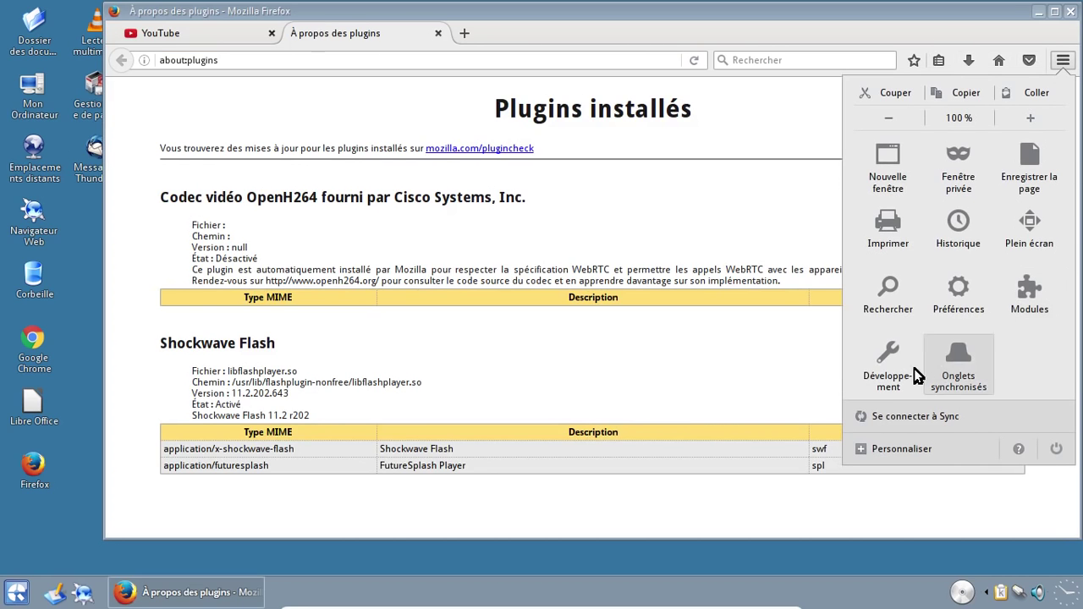
pyautogui.click(1023, 301)
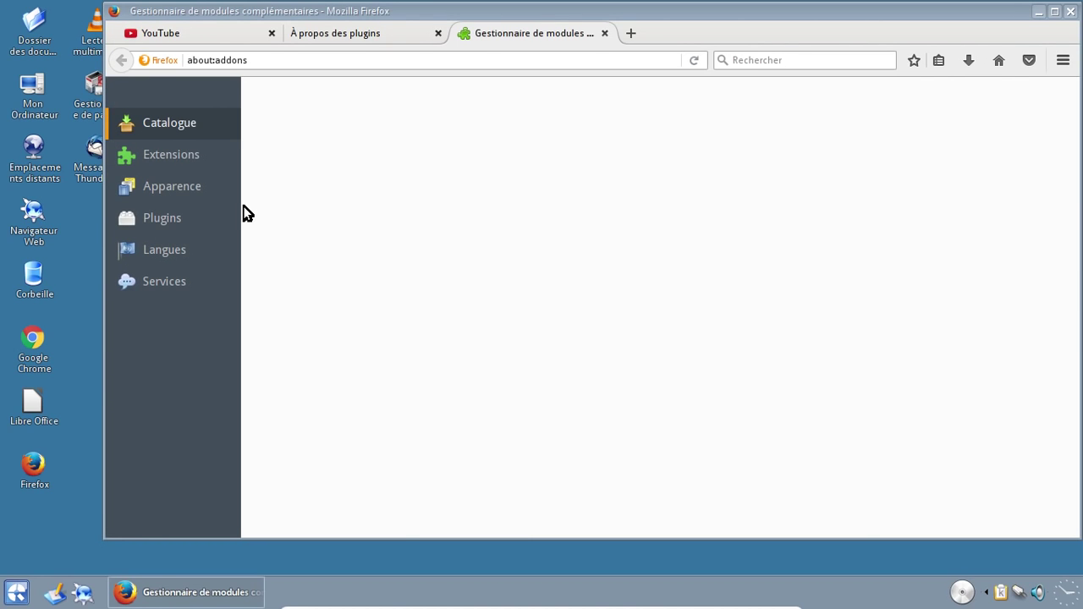
pyautogui.click(184, 220)
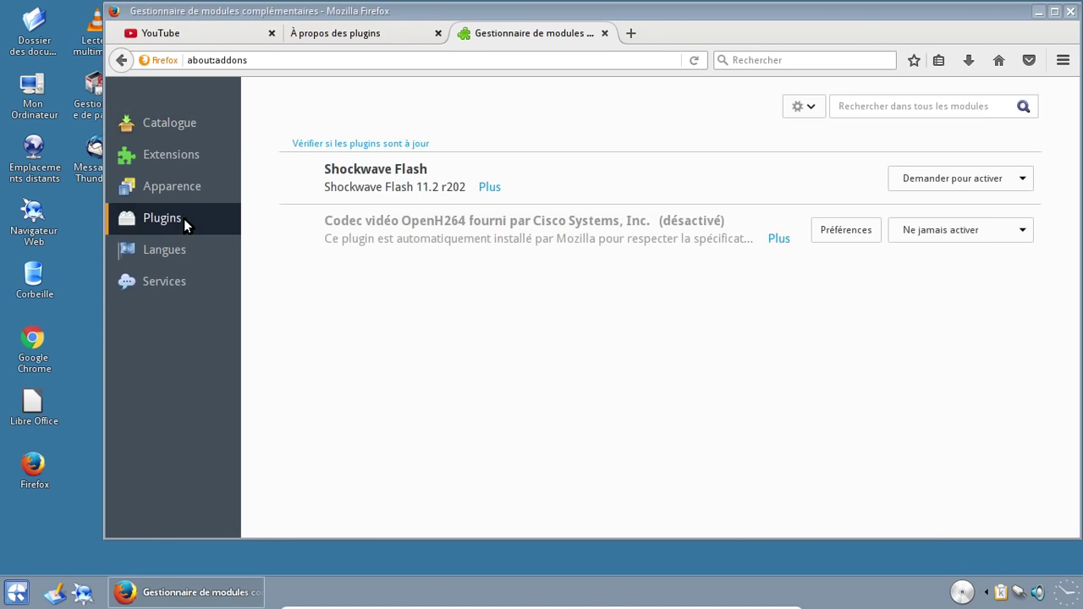
pyautogui.click(976, 183)
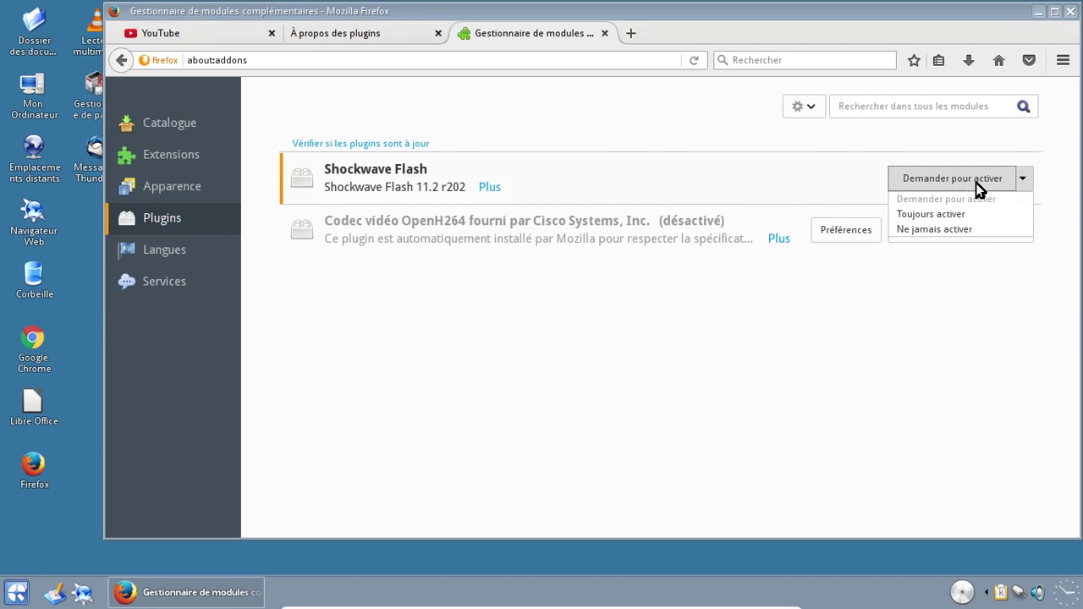
pyautogui.click(953, 229)
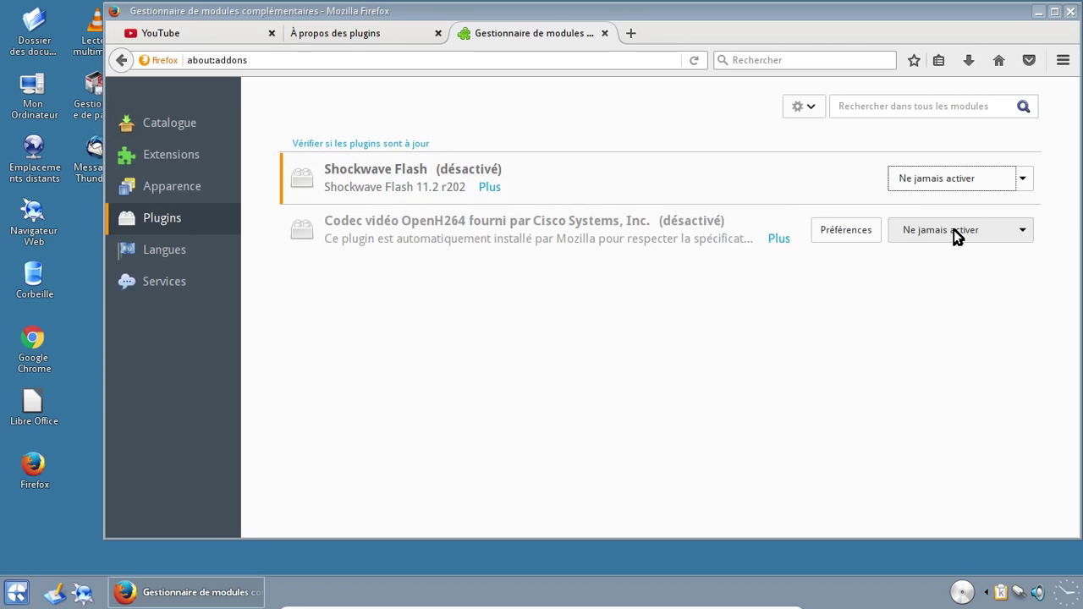
pyautogui.click(605, 33)
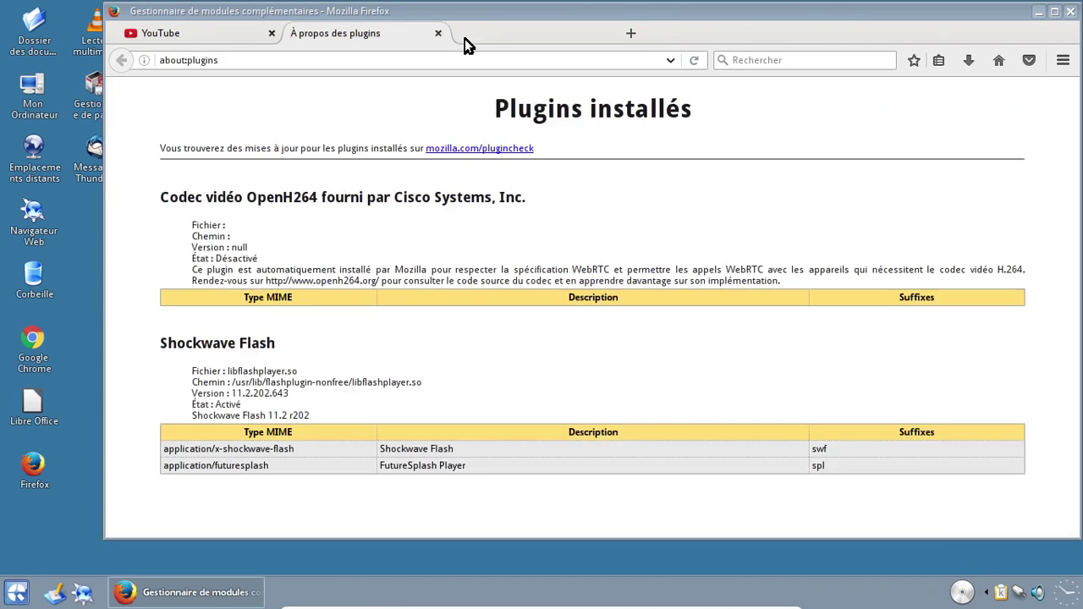
pyautogui.click(438, 34)
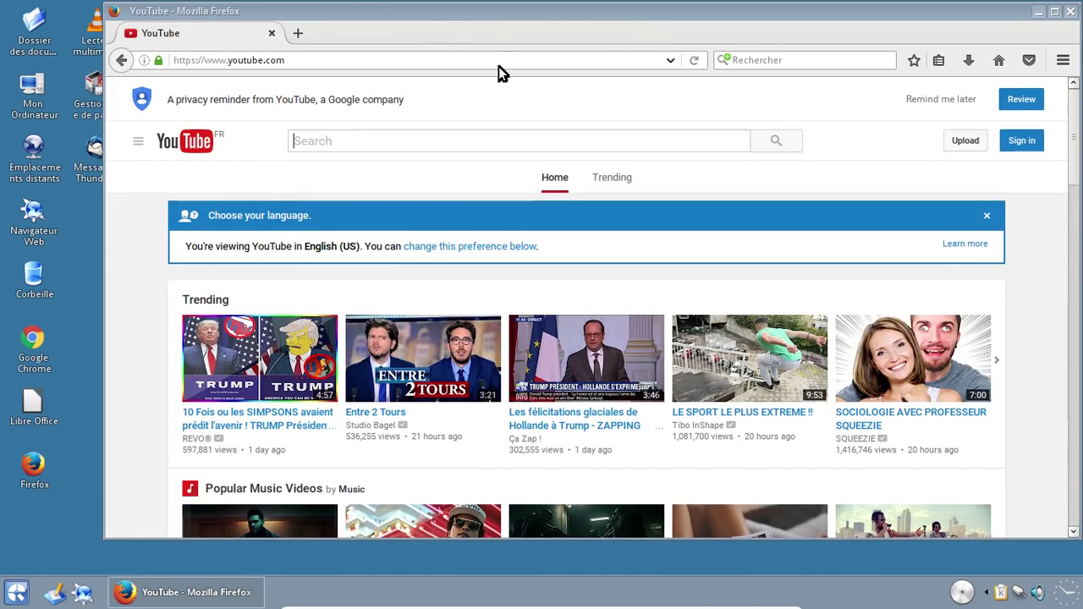
# Step: Look through the recommended channels and videos on the YouTube home page
pyautogui.scroll(-5, 825, 123)
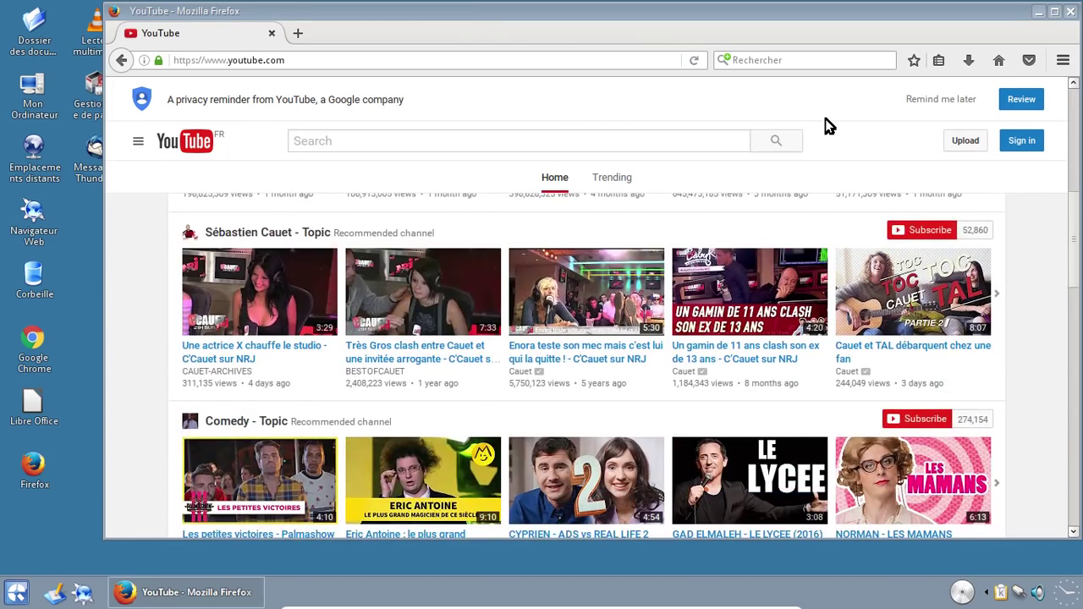
pyautogui.scroll(-3, 828, 125)
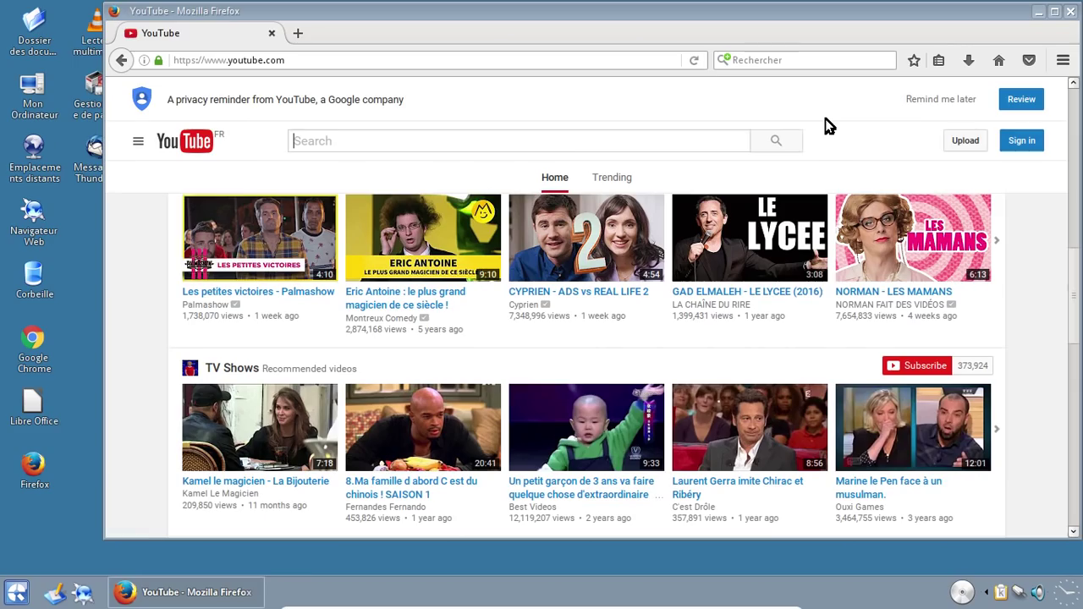
pyautogui.scroll(-3, 826, 118)
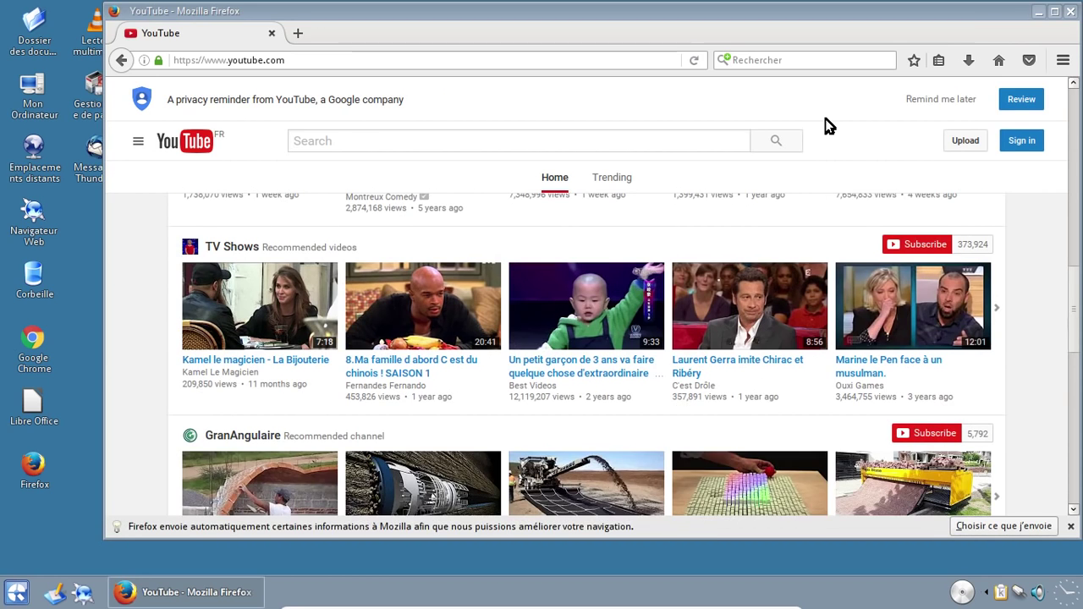
pyautogui.scroll(-2, 825, 118)
pyautogui.scroll(-6, 825, 118)
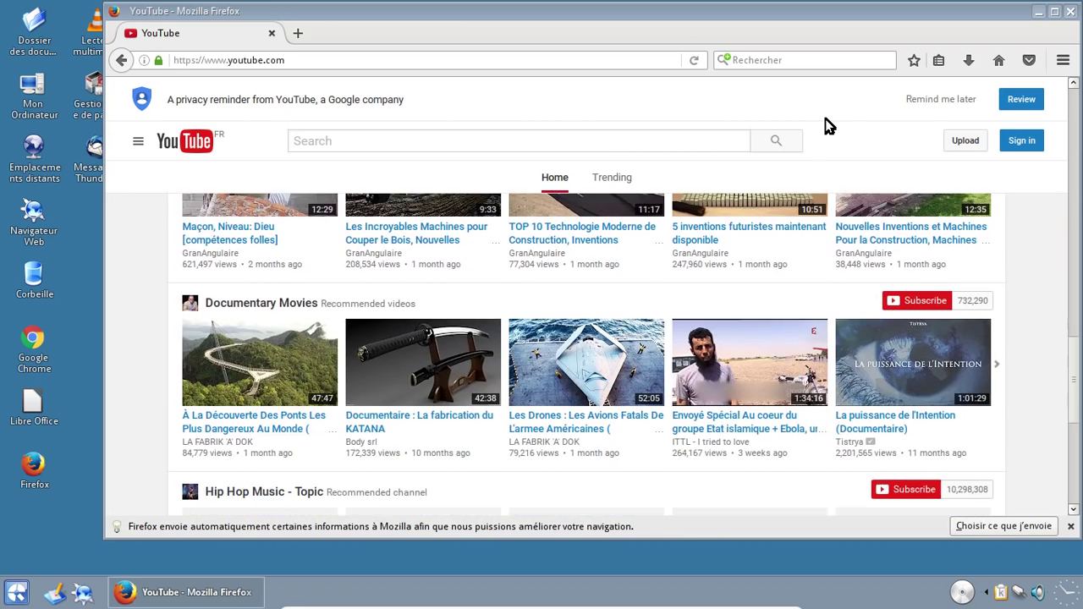
pyautogui.scroll(-4, 825, 125)
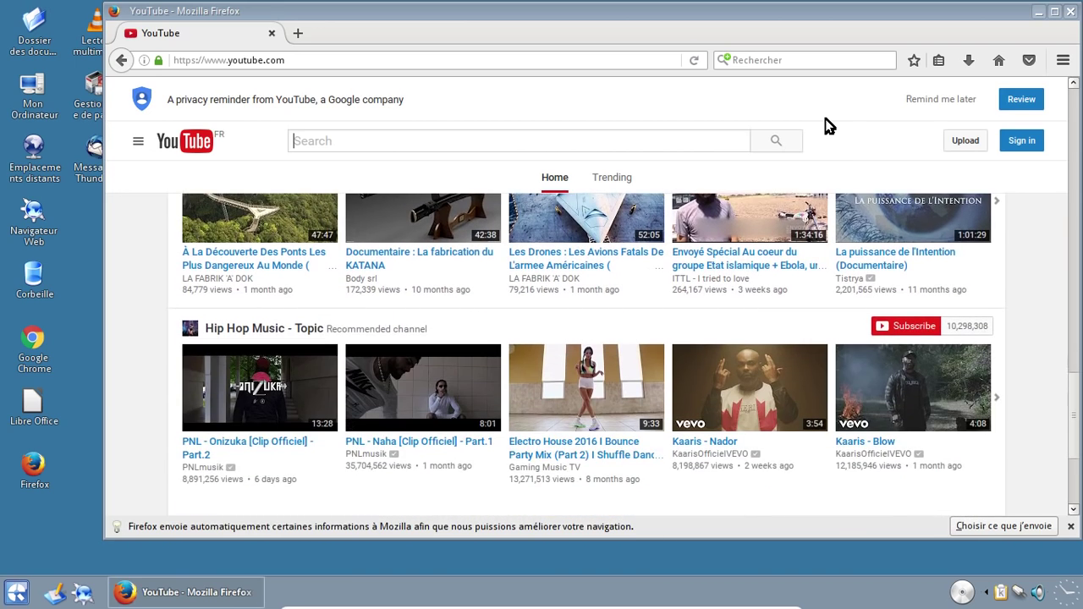
pyautogui.scroll(-4, 825, 125)
pyautogui.click(590, 378)
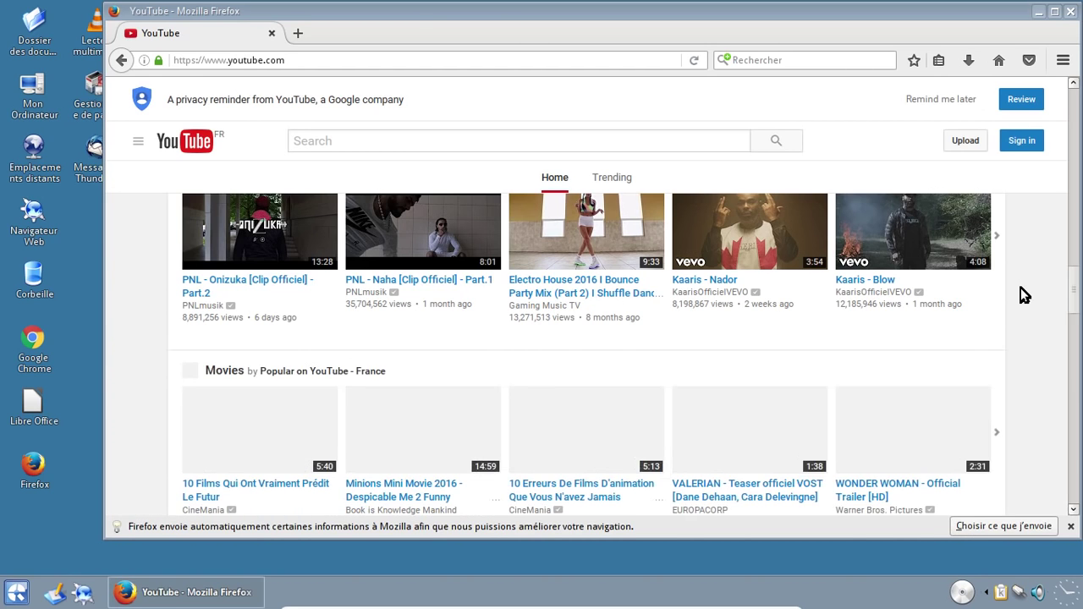
pyautogui.scroll(-3, 1021, 287)
pyautogui.scroll(-2, 1021, 288)
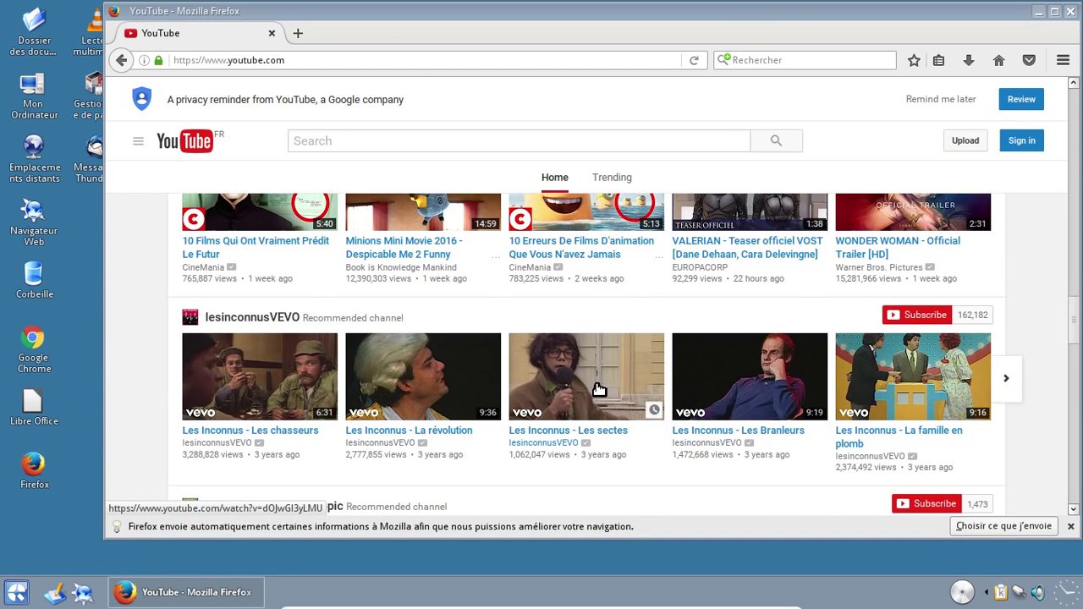
# Step: Play the video "Les Inconnus - Les chasseurs", pause it after a few seconds, and close Firefox
pyautogui.click(268, 386)
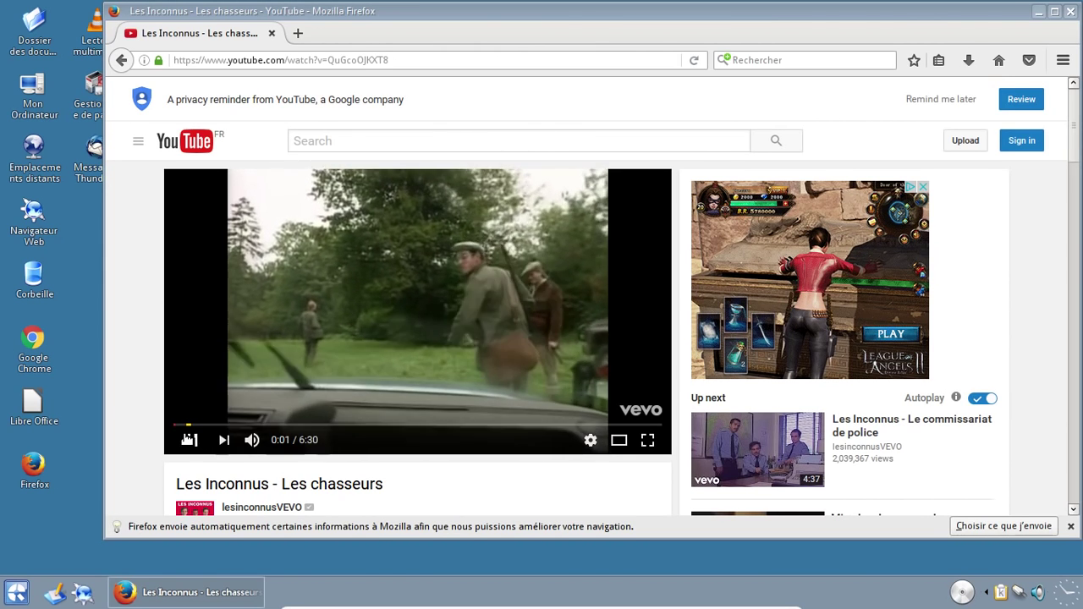
pyautogui.click(193, 440)
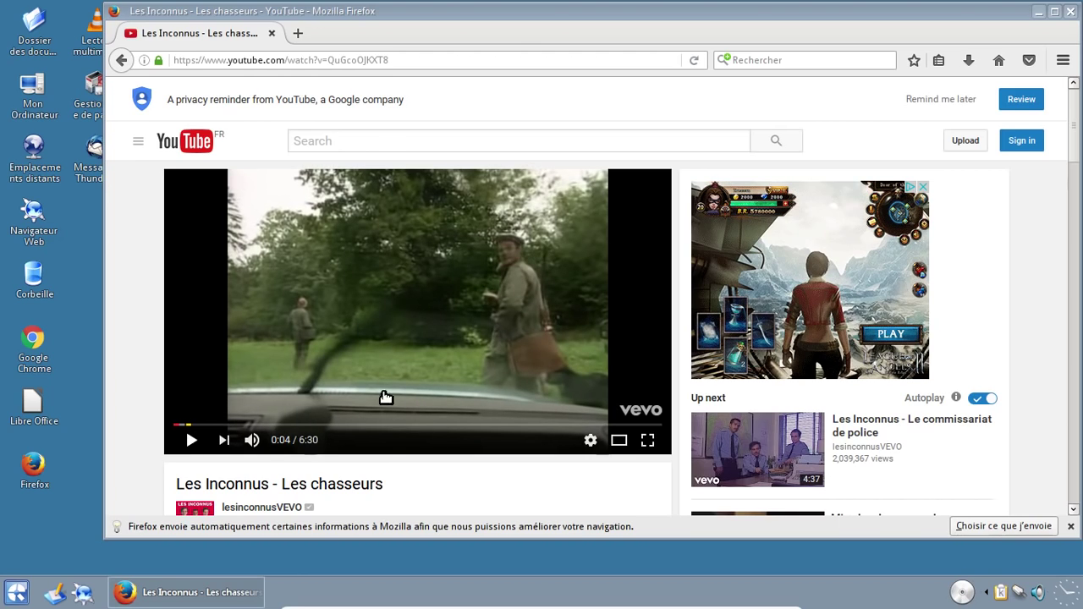
pyautogui.click(1072, 11)
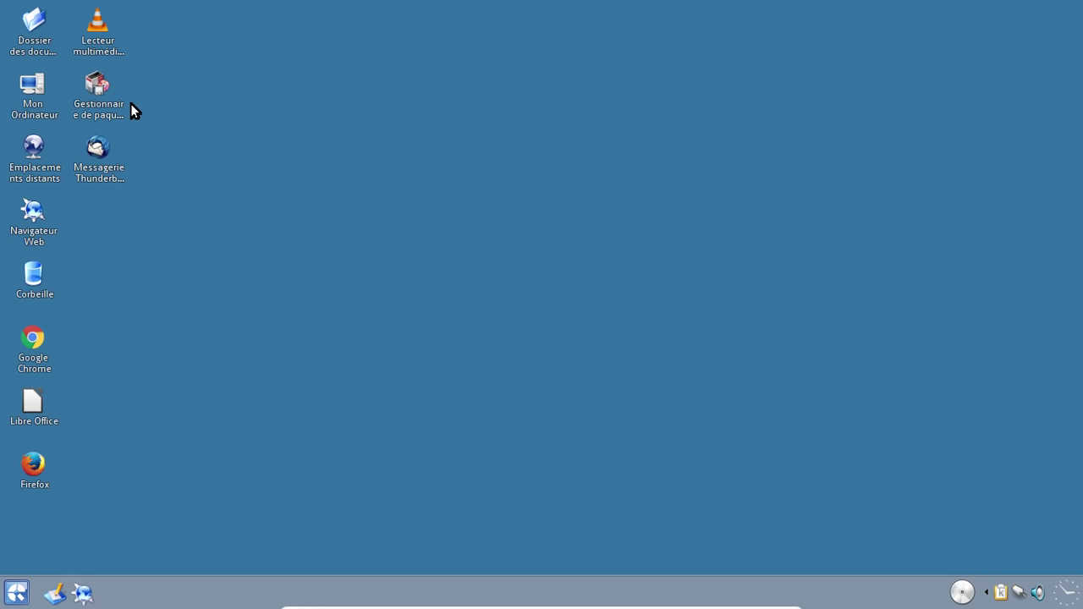
# Step: Open the Q4OS Software Centre, look through its application list, and close it
pyautogui.click(18, 593)
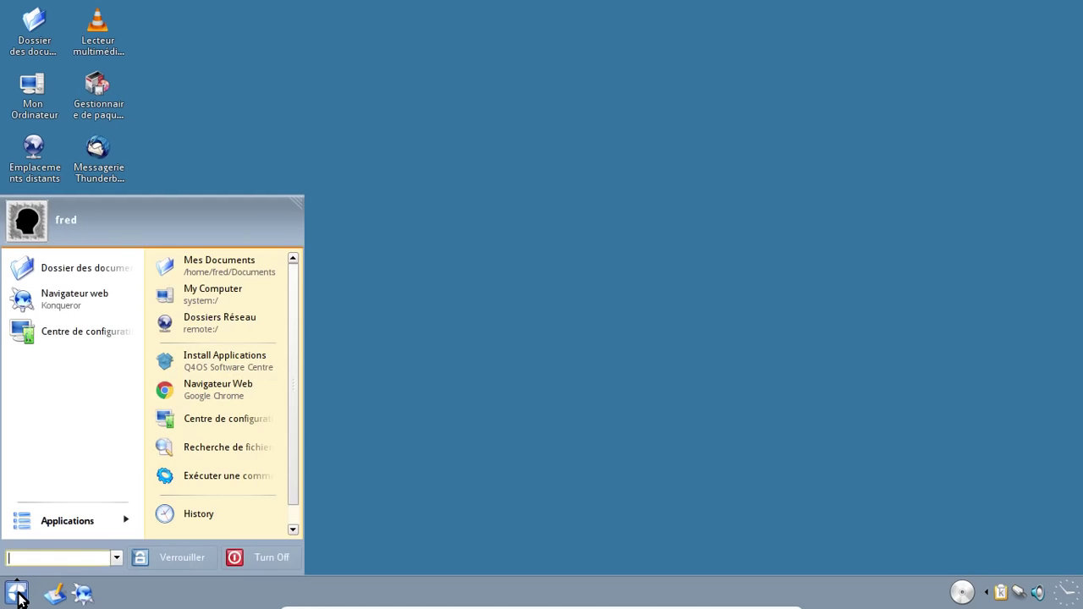
pyautogui.click(207, 362)
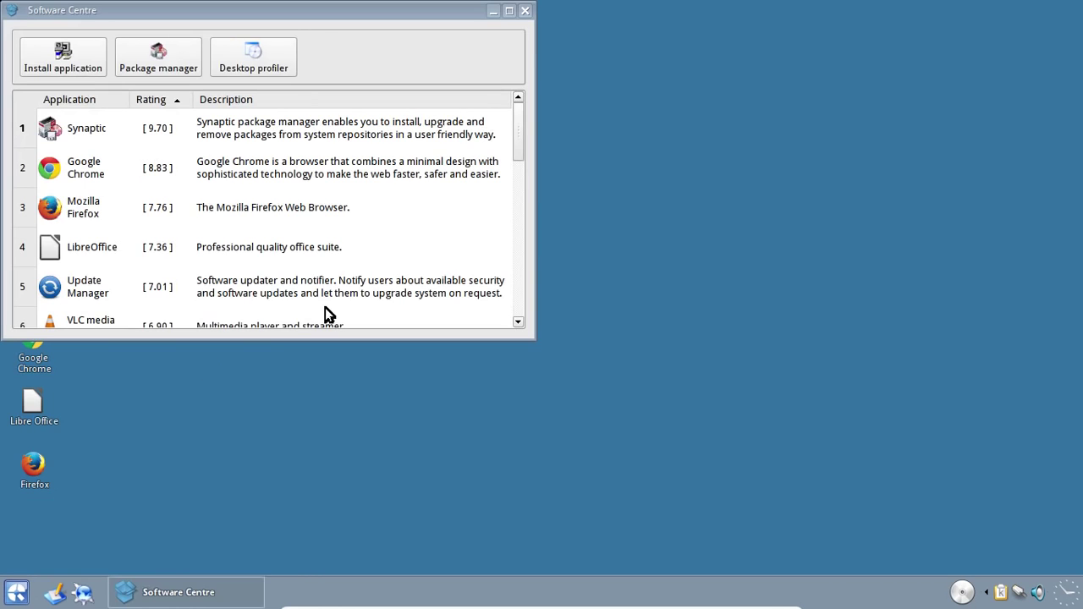
pyautogui.moveTo(518, 121)
pyautogui.mouseDown()
pyautogui.moveTo(514, 327)
pyautogui.moveTo(511, 106)
pyautogui.mouseUp()
pyautogui.click(526, 10)
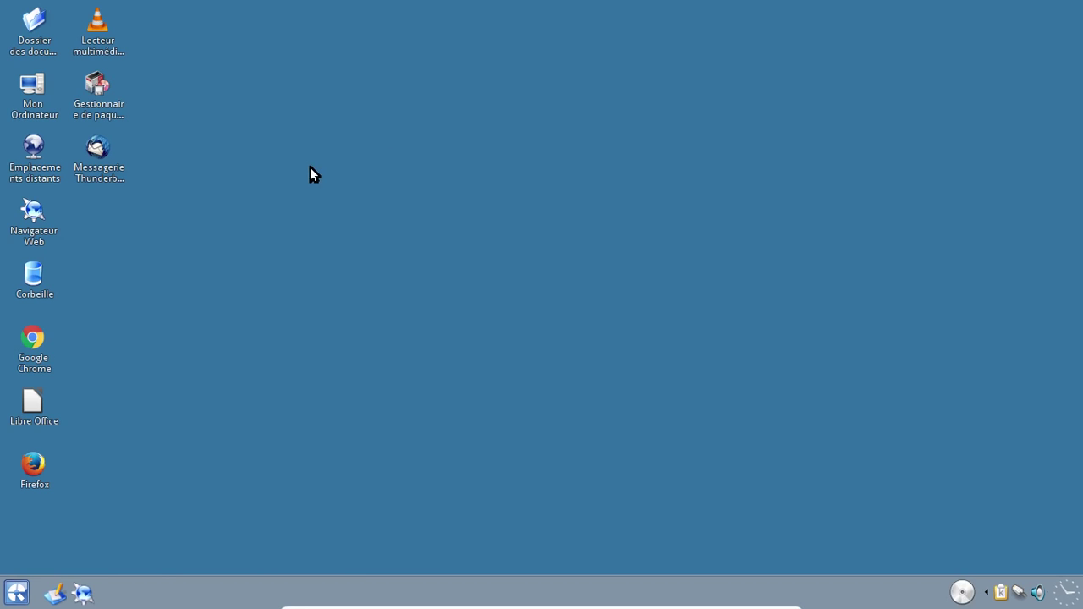
# Step: Clear the list of recent documents in the start menu's history
pyautogui.click(17, 597)
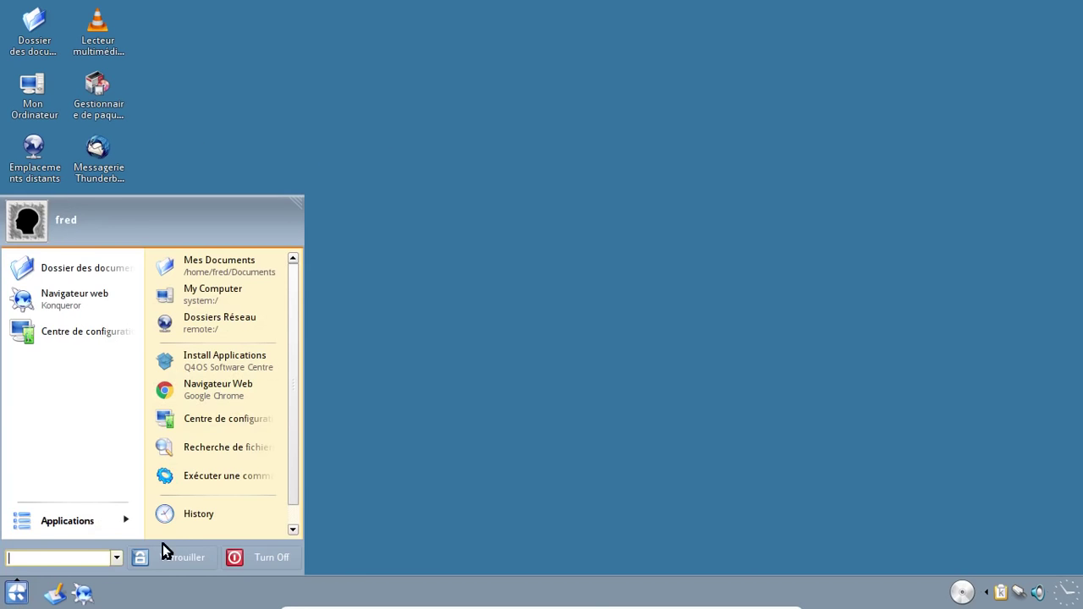
pyautogui.click(197, 515)
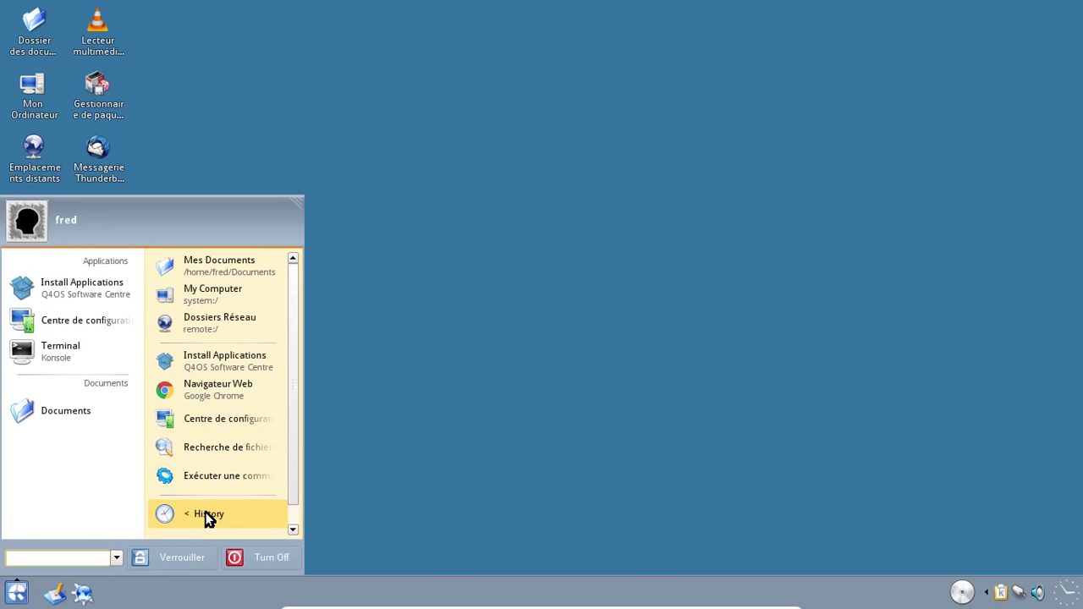
pyautogui.rightClick(93, 403)
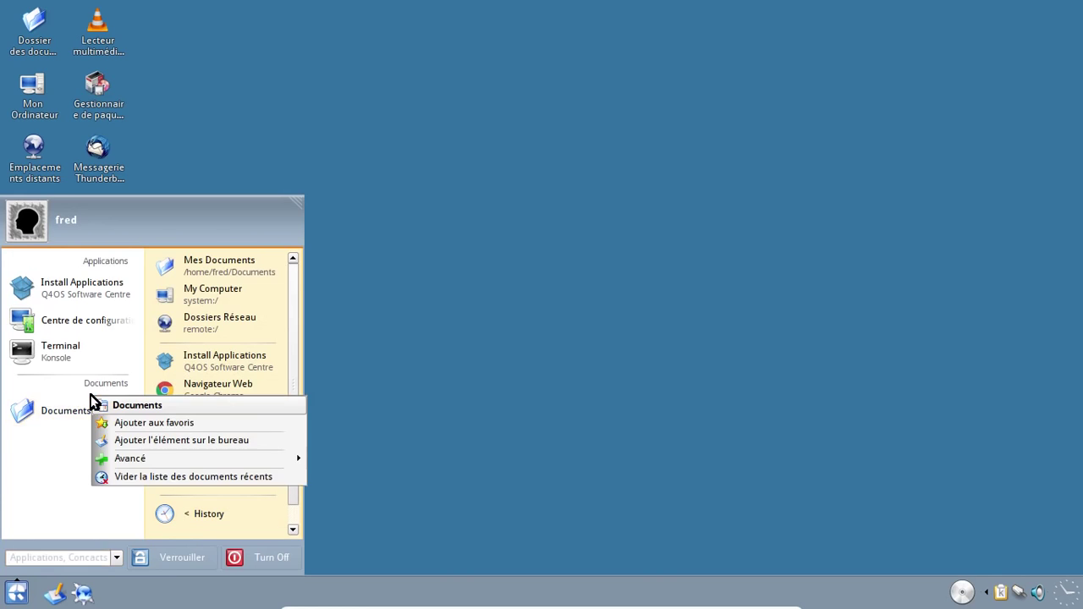
pyautogui.click(145, 467)
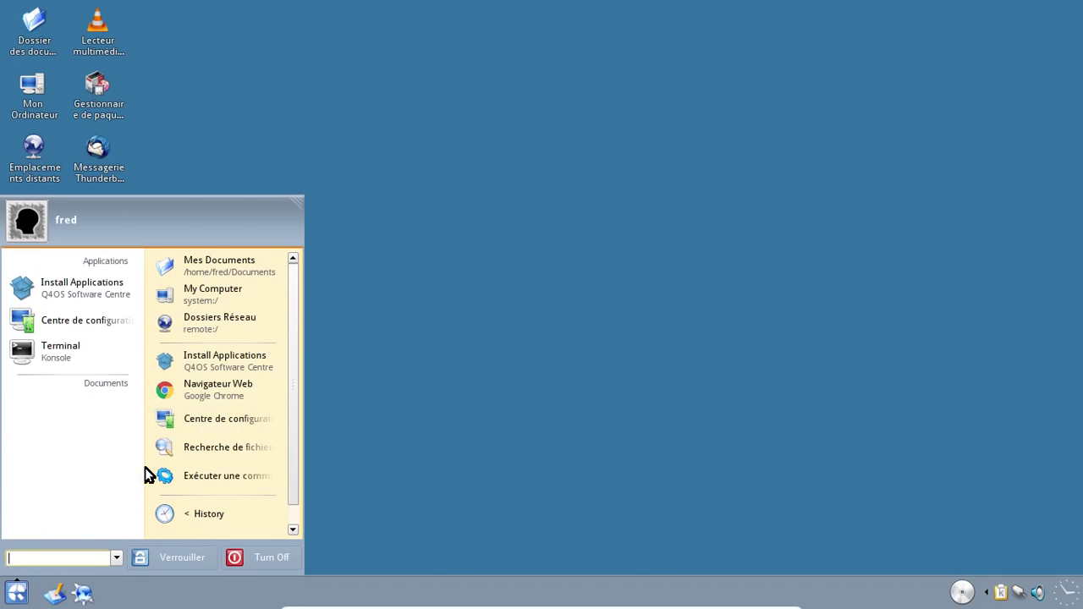
pyautogui.click(338, 276)
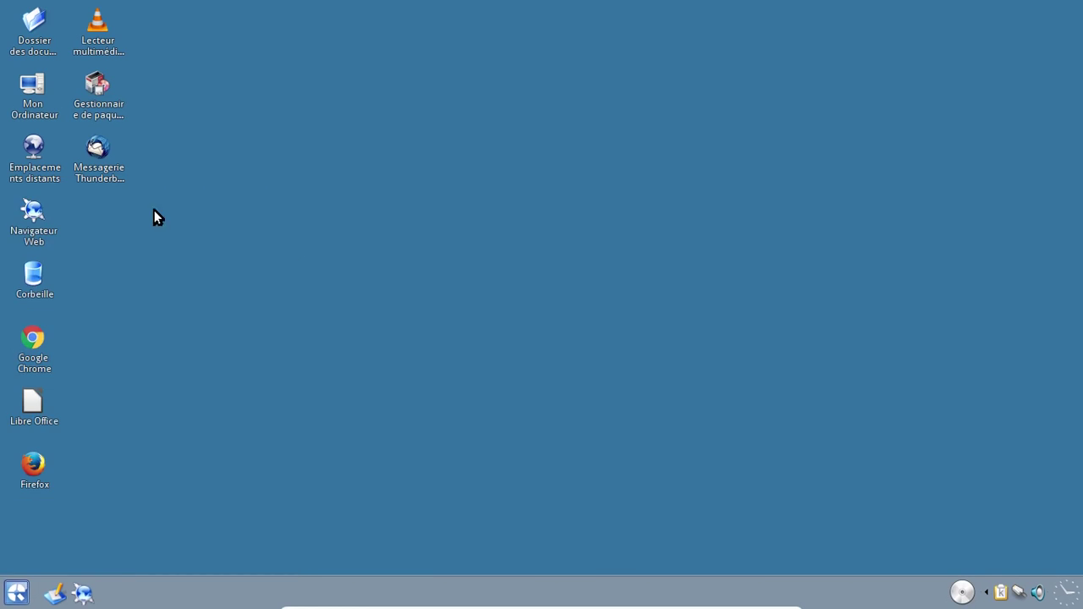
# Step: Launch Firefox, load the CUPS printing interface at localhost:631, and close the browser after viewing it
pyautogui.click(39, 451)
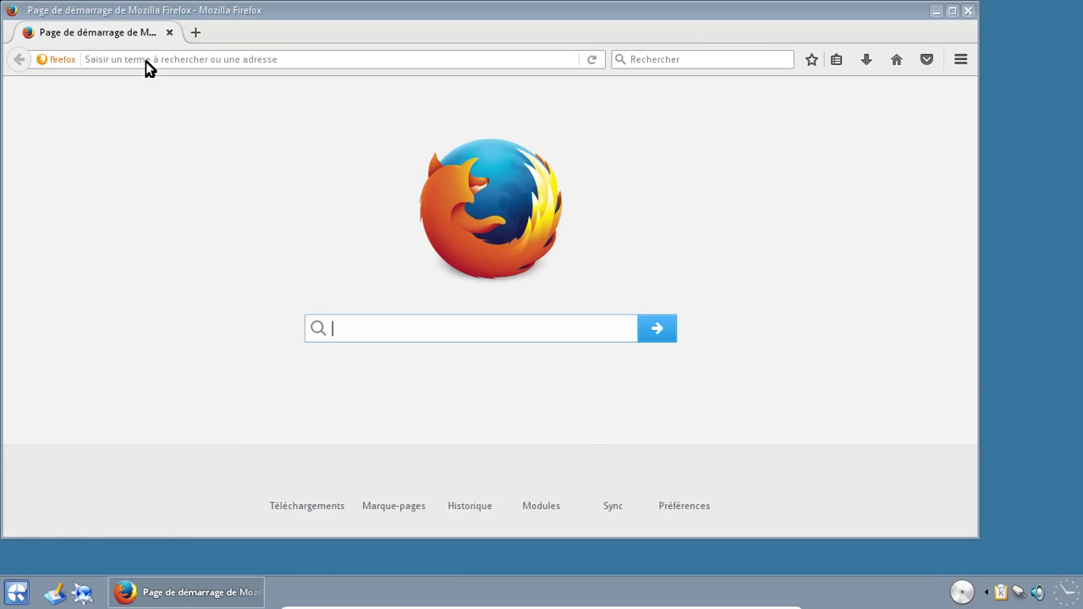
pyautogui.click(146, 61)
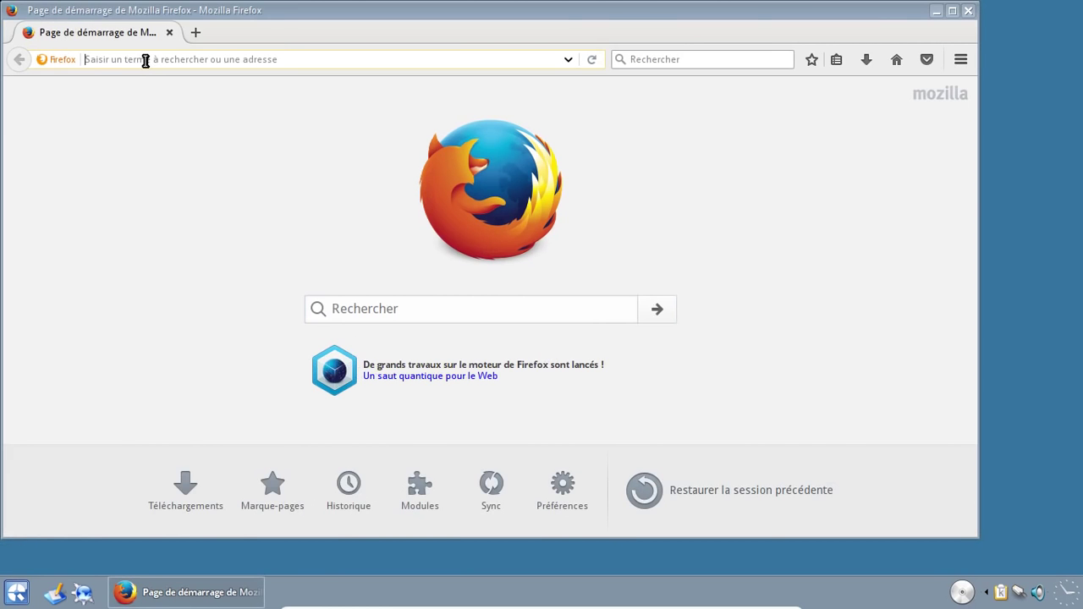
pyautogui.write('localhsot:')
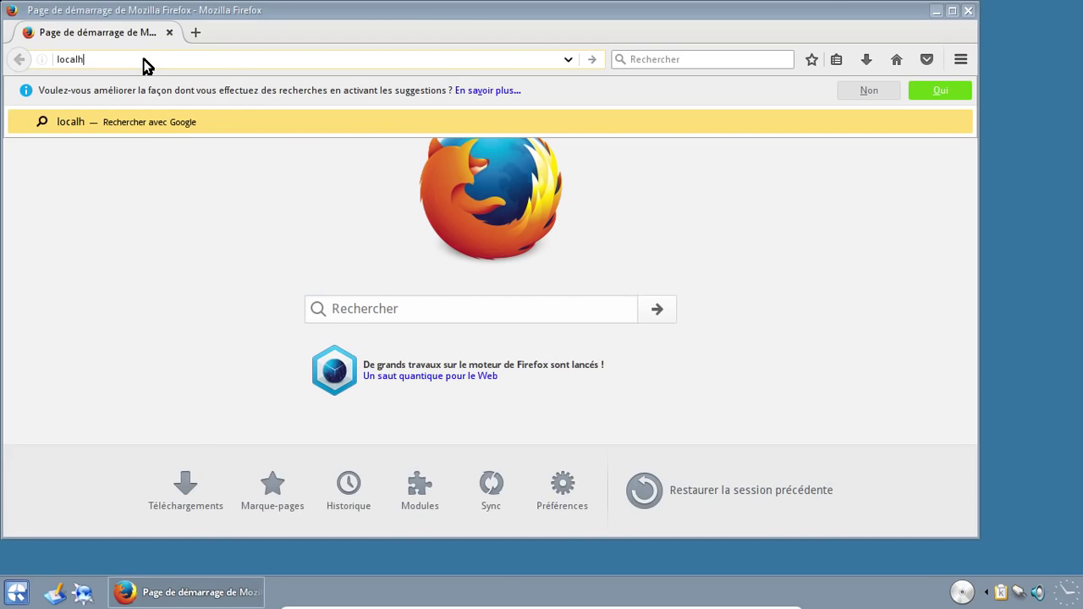
pyautogui.press('BackSpace')
pyautogui.press('BackSpace')
pyautogui.press('BackSpace')
pyautogui.press('BackSpace')
pyautogui.write('ost:')
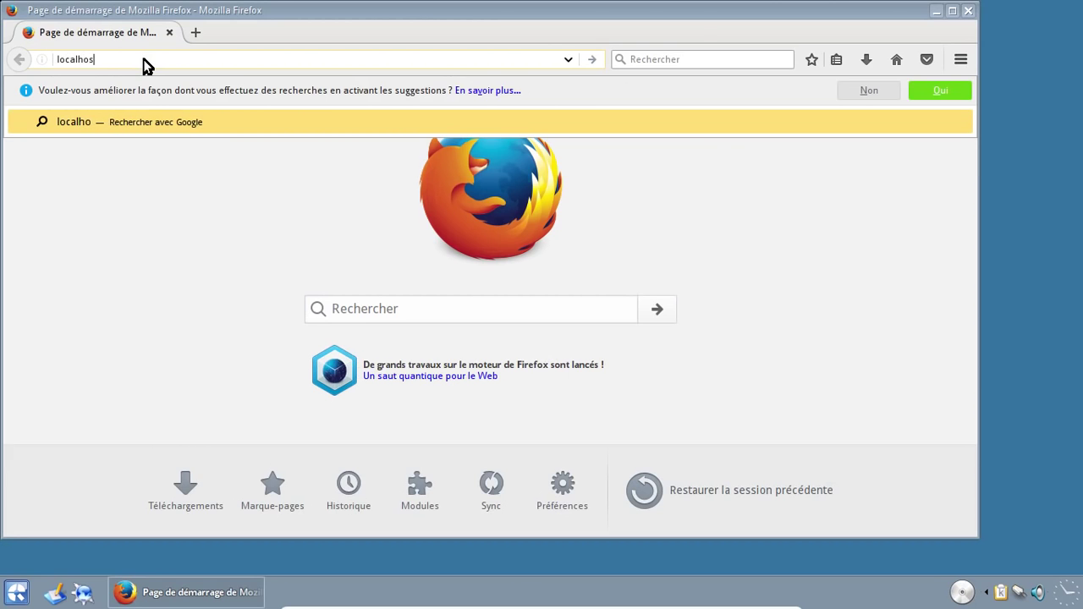
pyautogui.write('631')
pyautogui.press('Return')
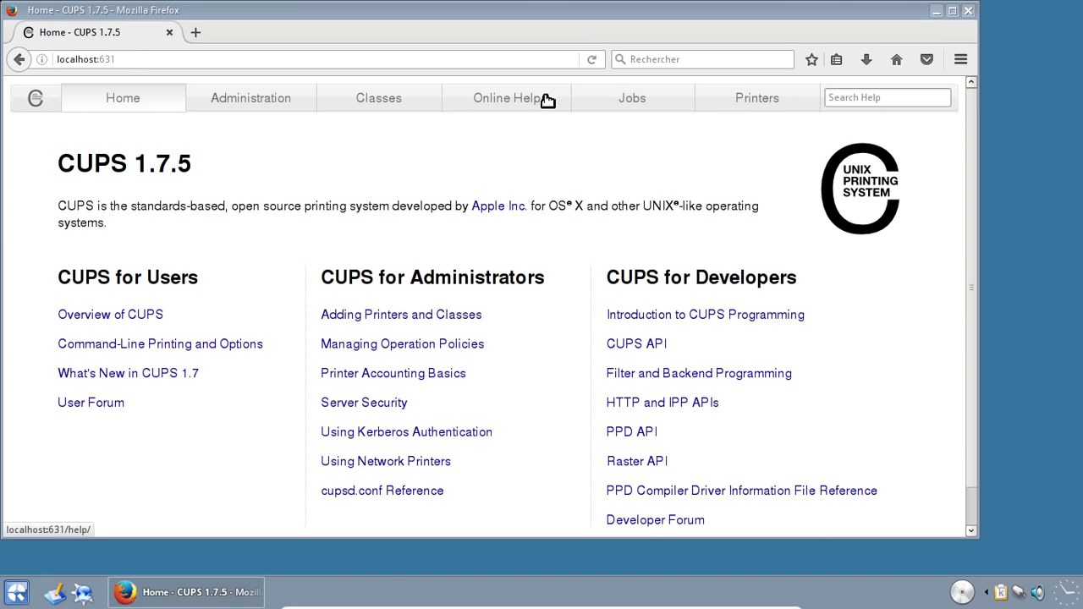
pyautogui.click(970, 11)
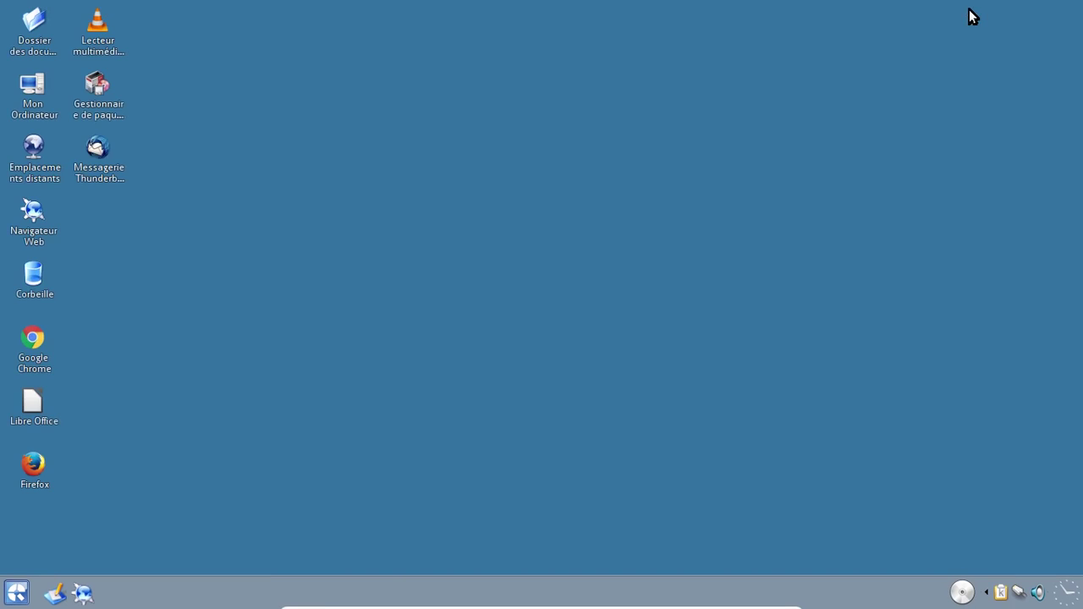
# Step: End the Q4OS session by shutting down the virtual machine's computer
pyautogui.click(17, 593)
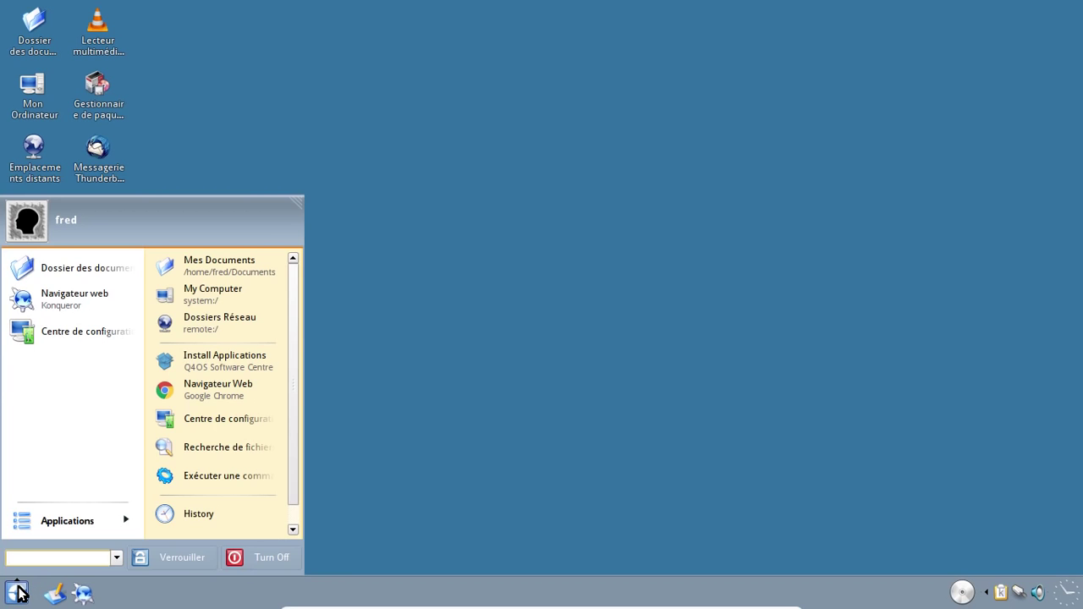
pyautogui.click(240, 558)
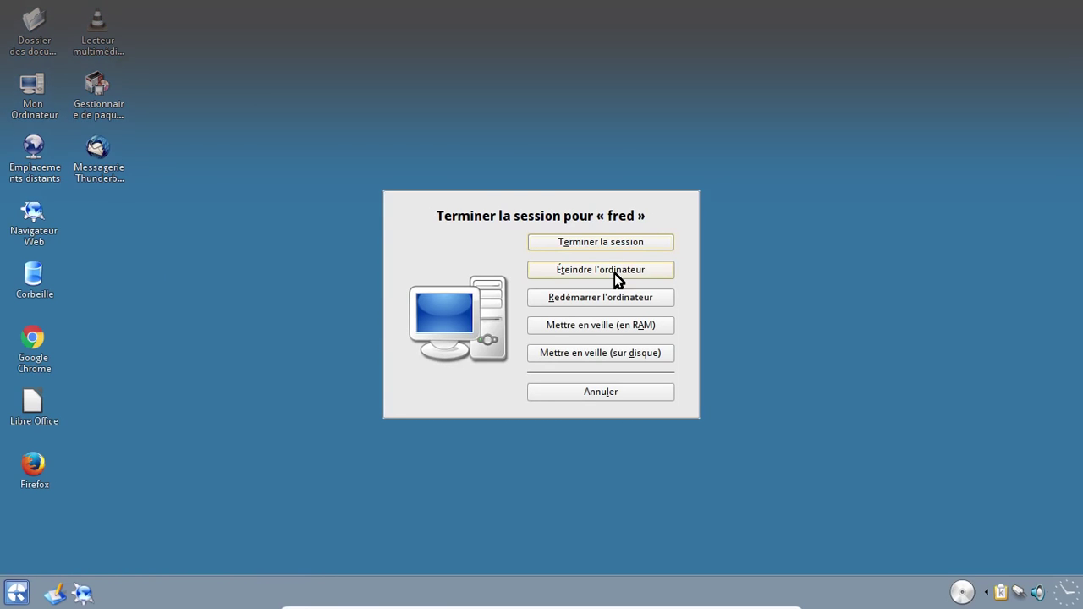
pyautogui.press('Escape')
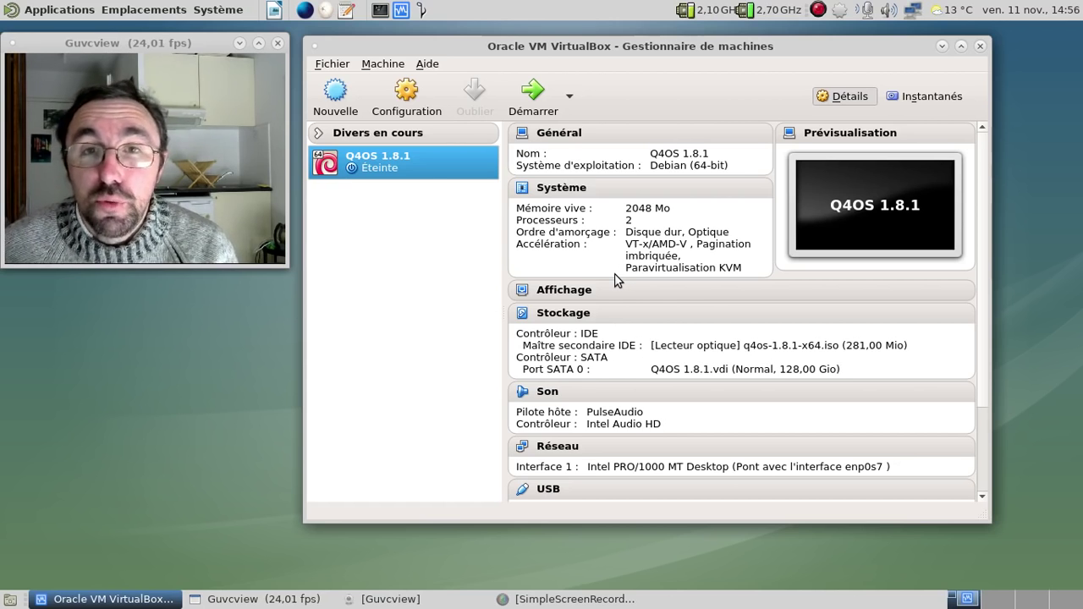
pyautogui.rightClick(818, 9)
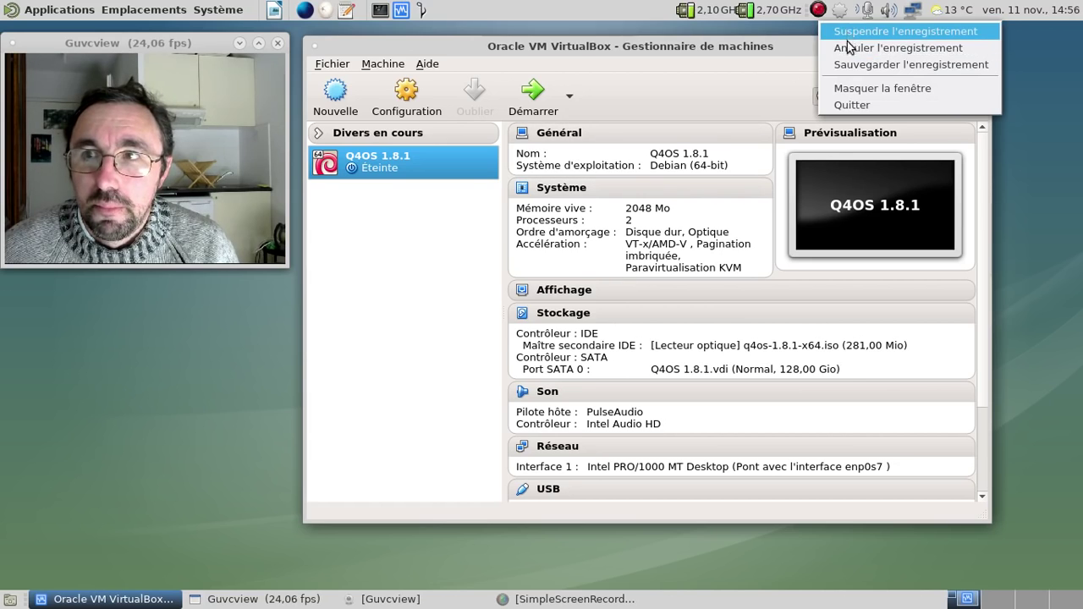